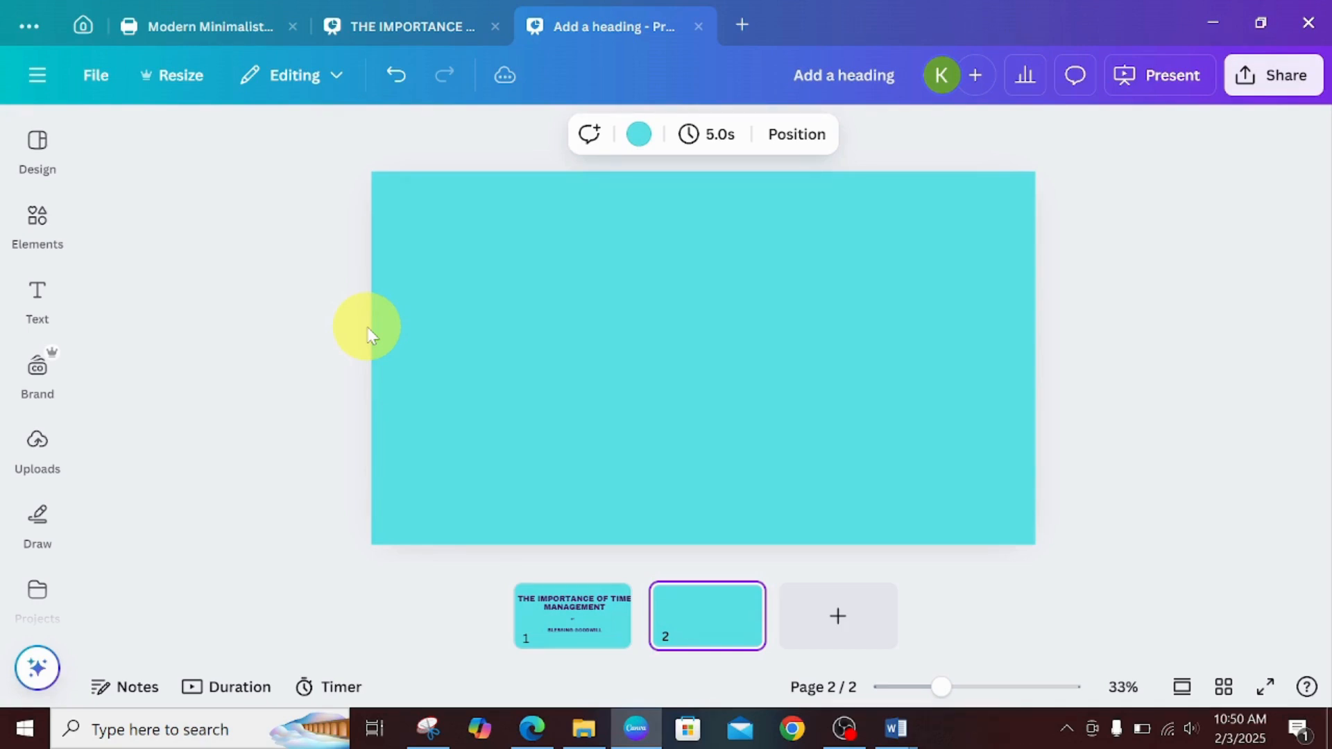
- Add a heading text box to page 2, move it near the top of the slide and set its font to Archivo Black
click(26, 269)
click(31, 288)
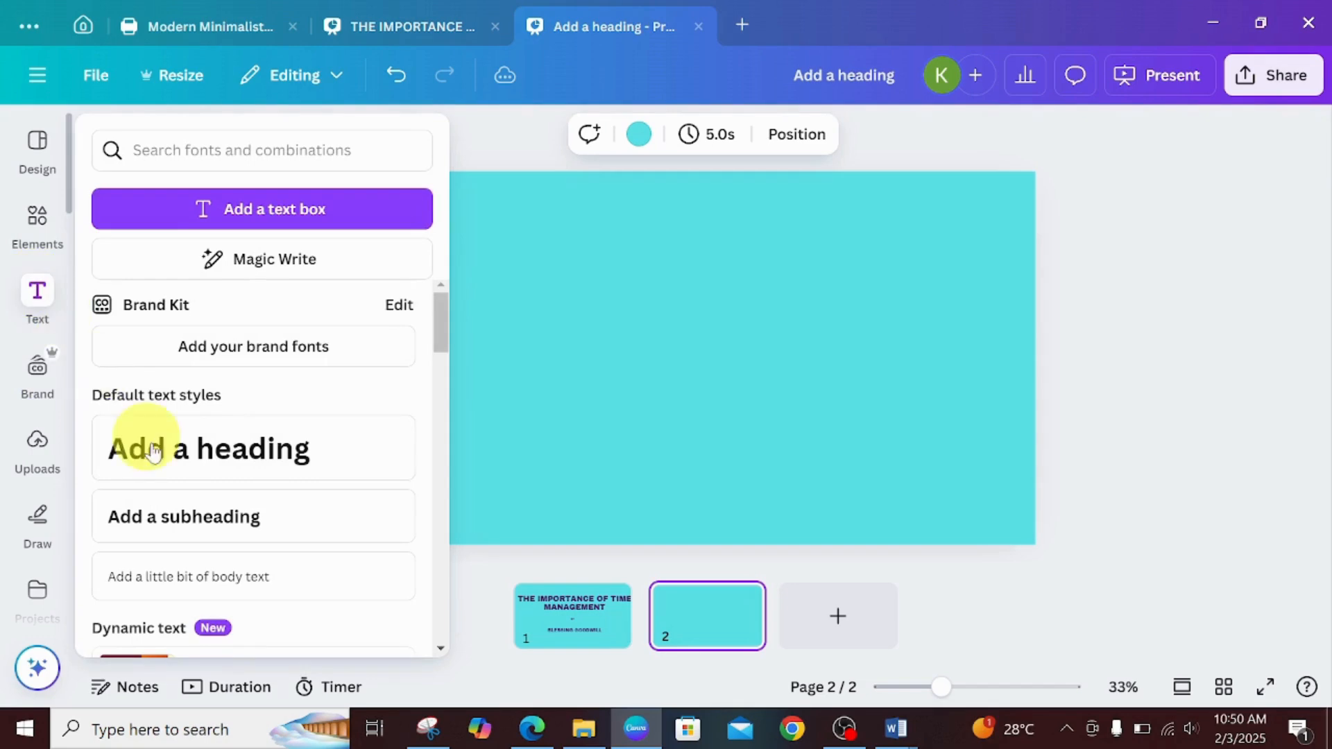
click(154, 452)
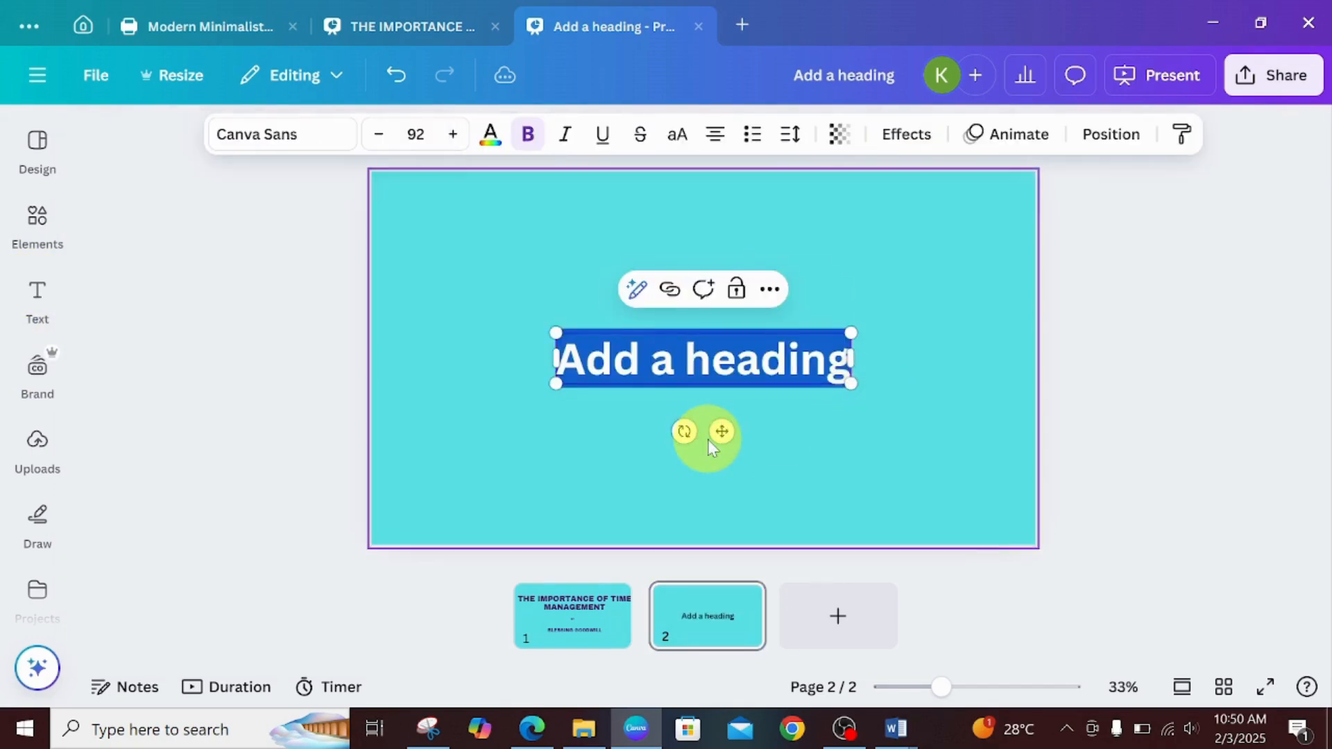
drag(720, 415, 726, 312)
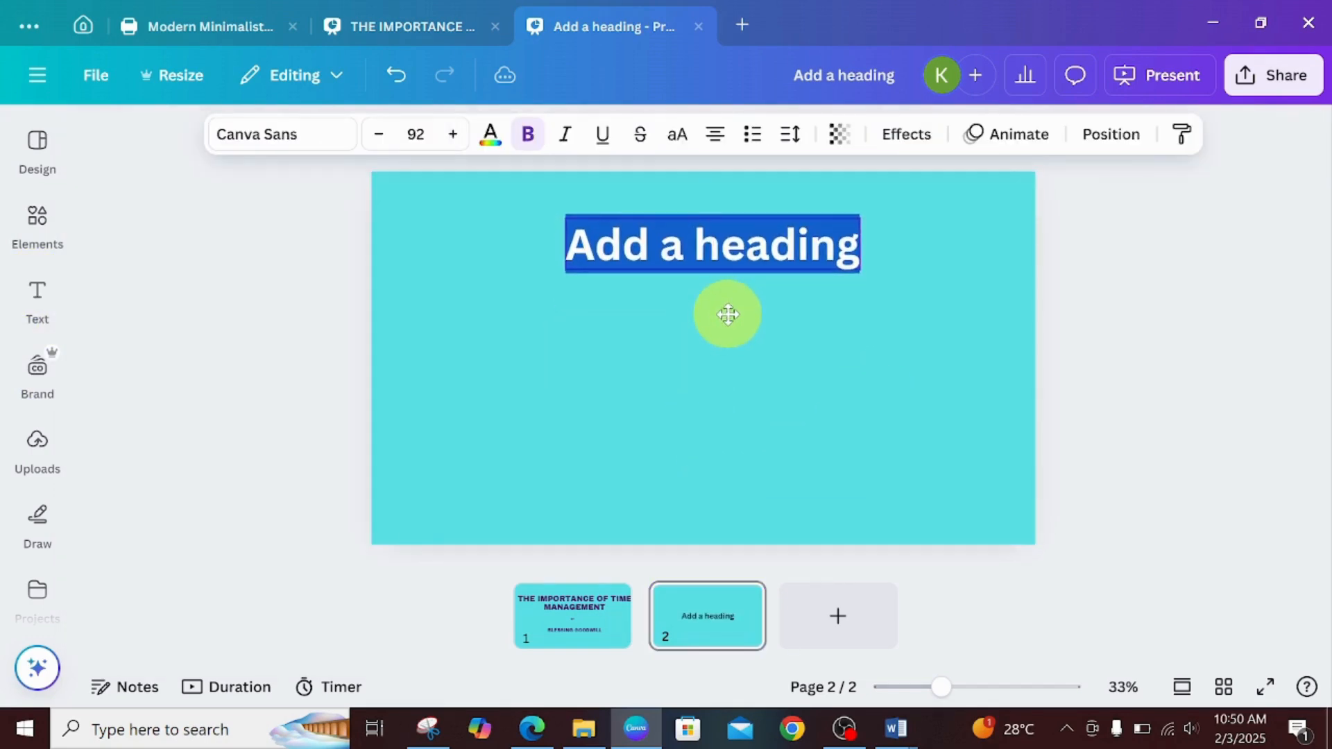
click(270, 132)
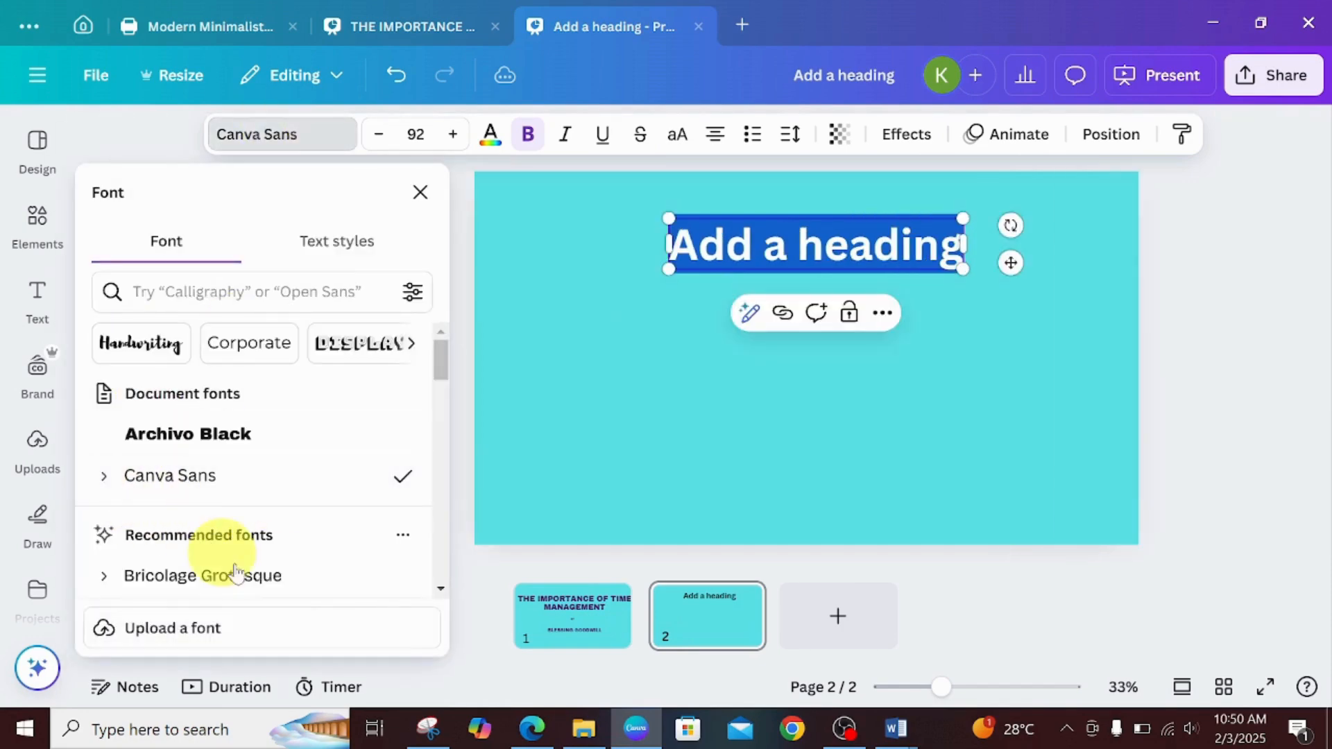
click(236, 435)
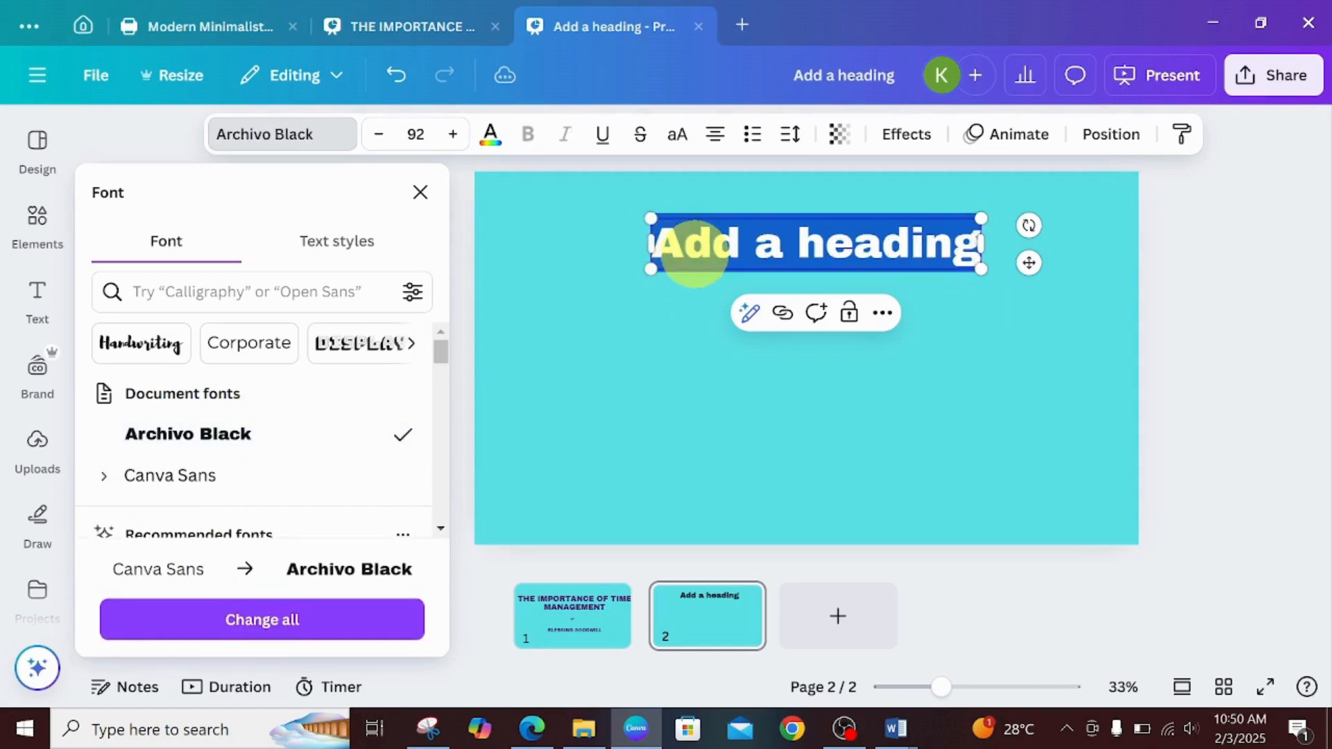
- Replace the placeholder heading text with "WHAT IS TIME MANAGEMENT?"
text(WH)
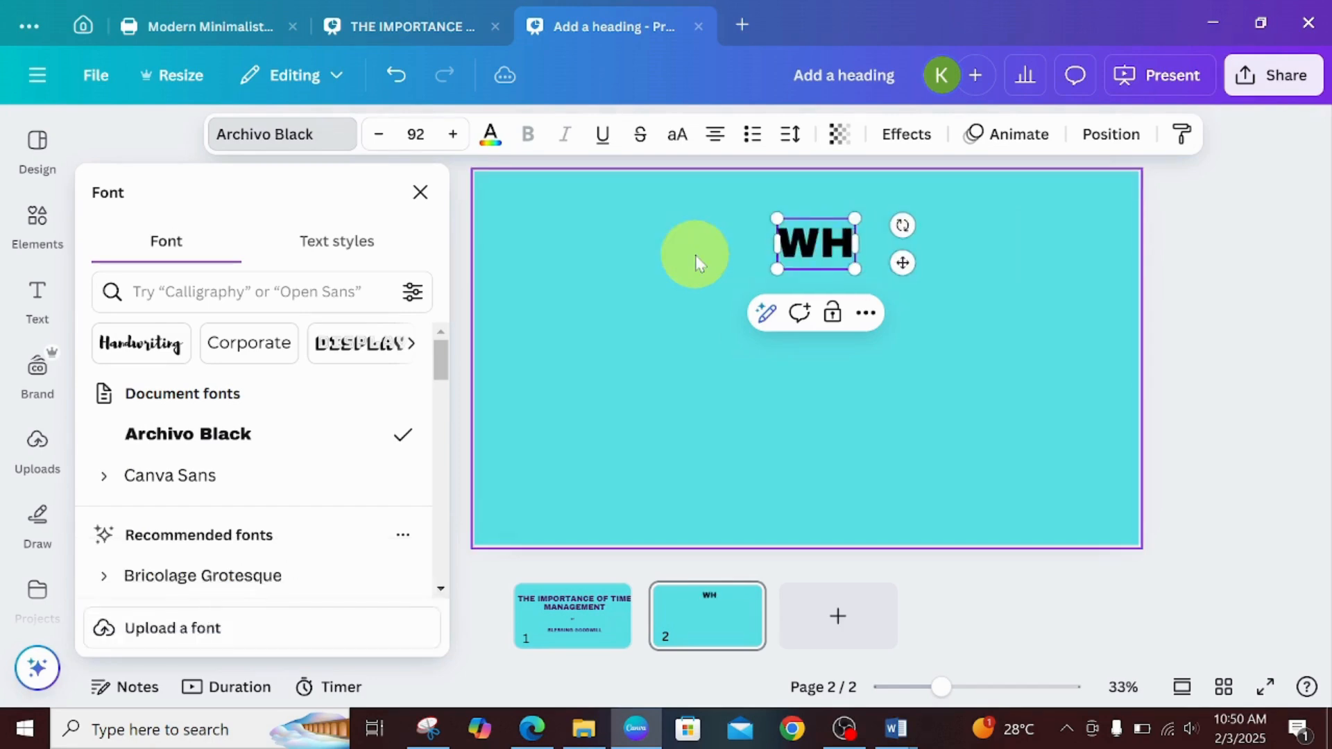
text(AT)
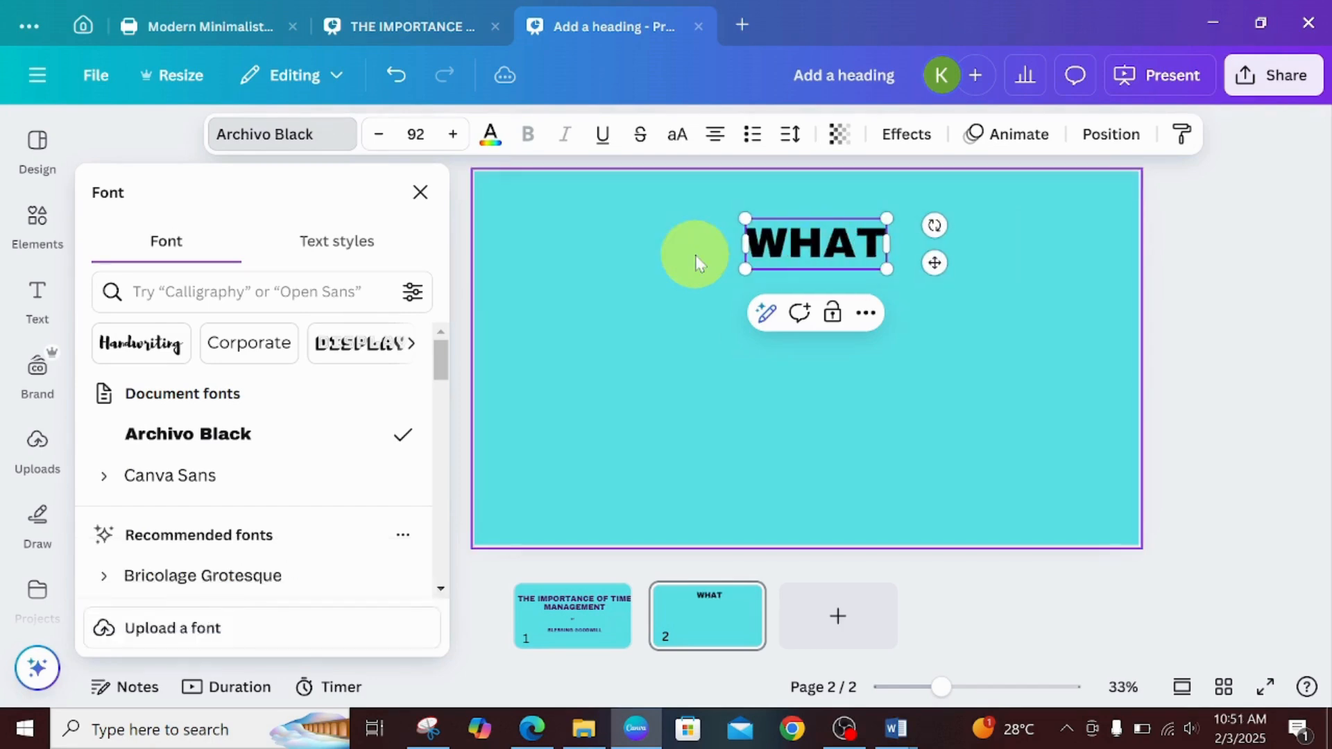
text( IS)
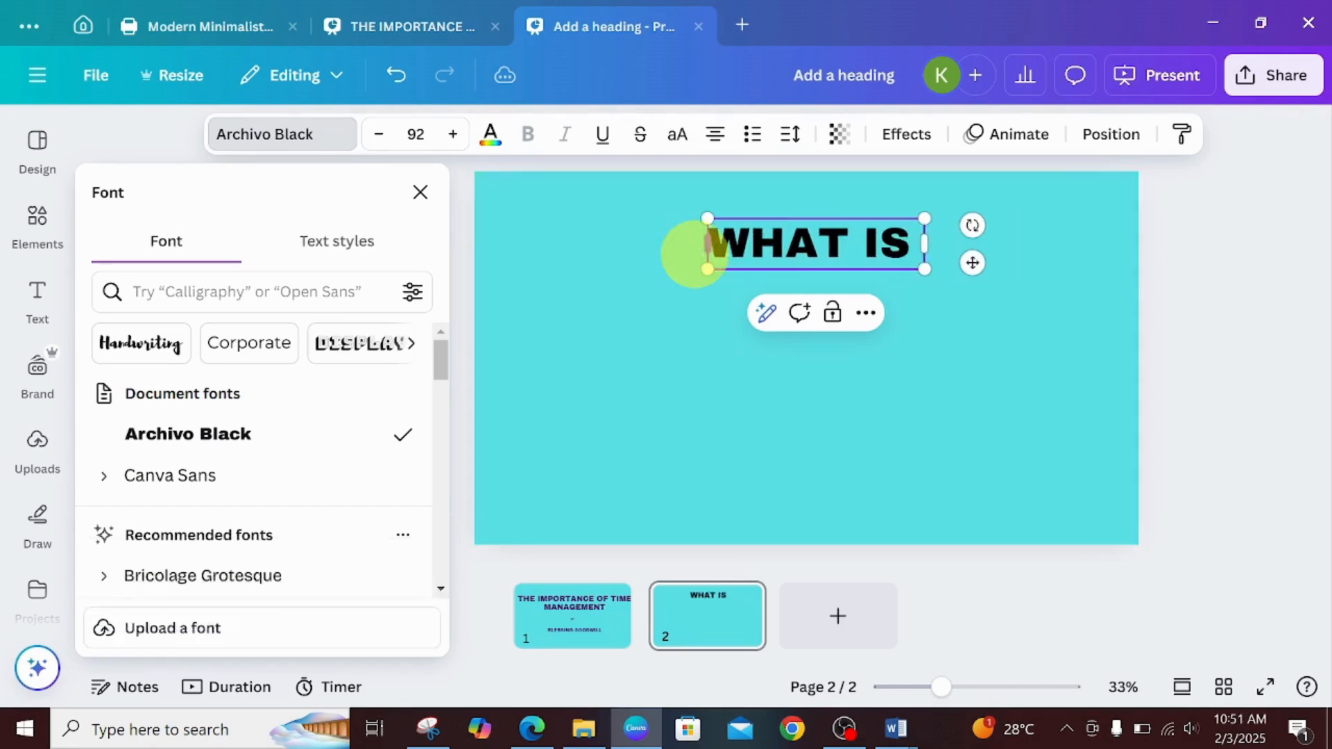
text( TIME)
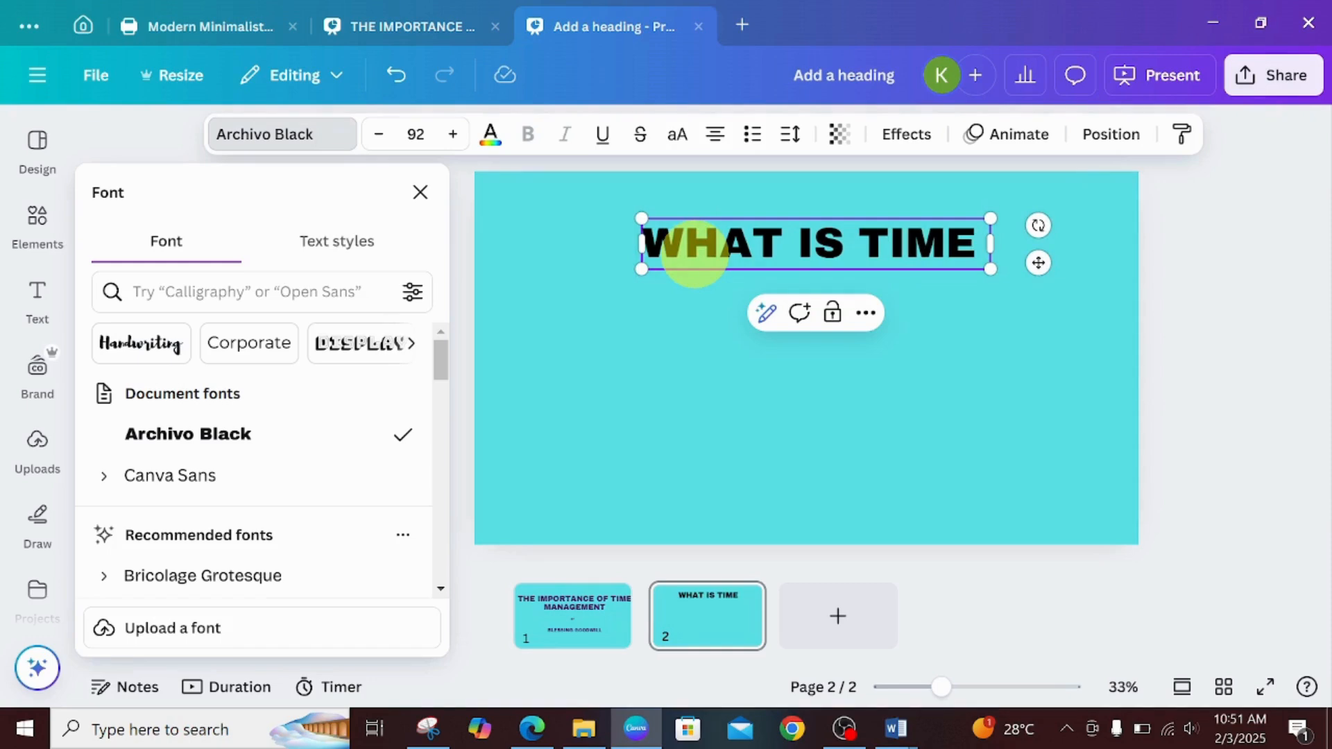
text( MAN)
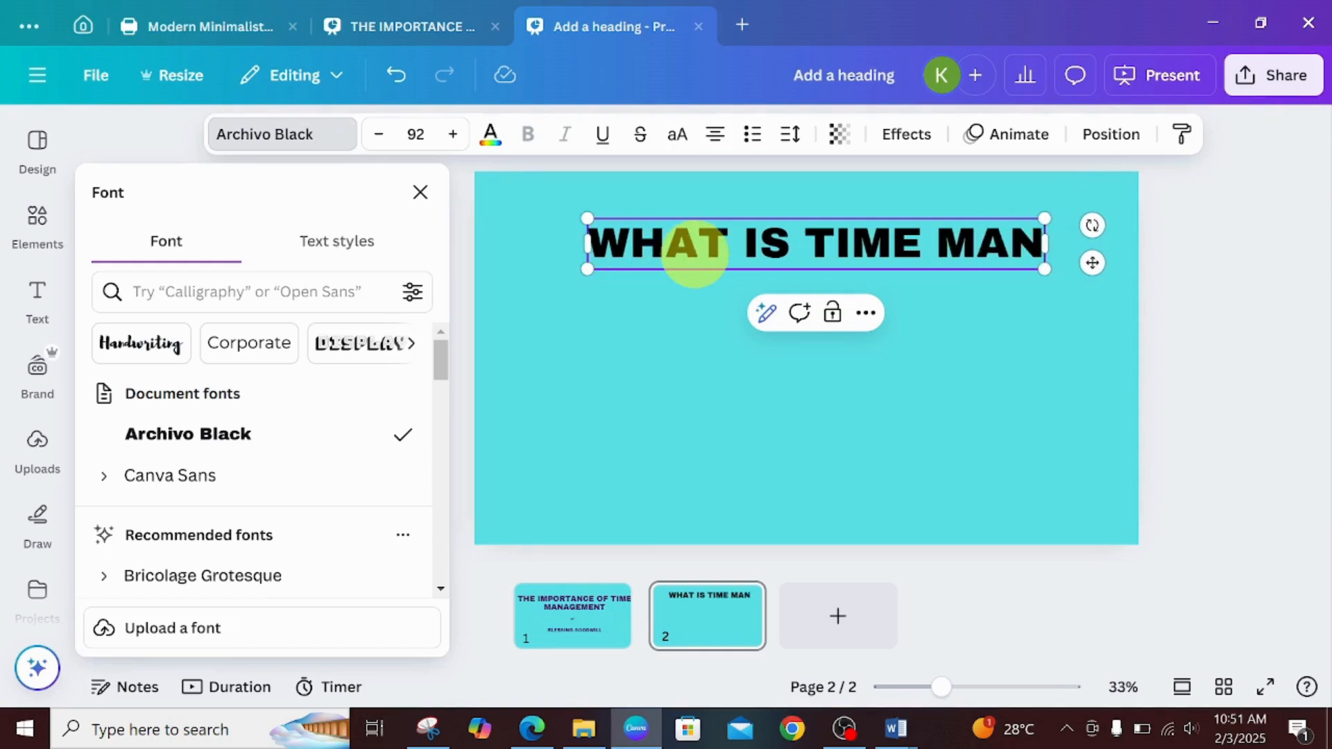
text(AGEMEN)
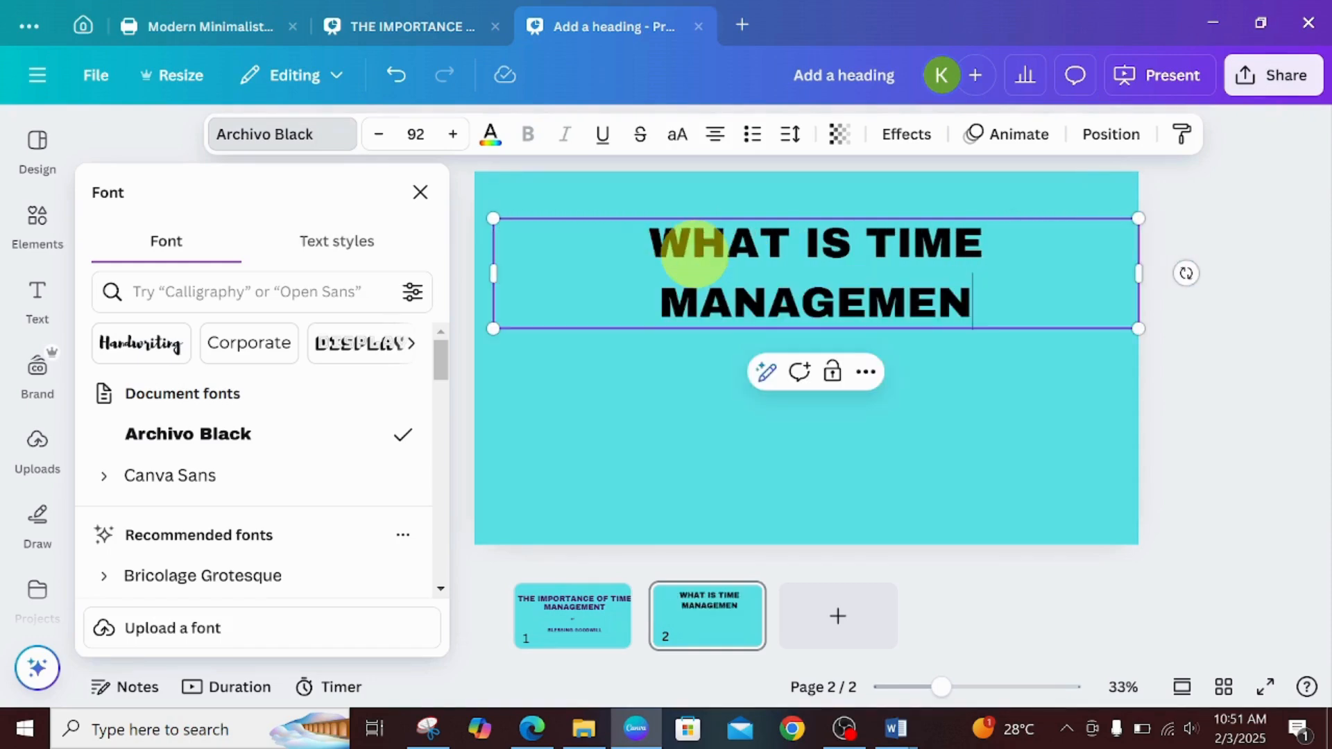
text(T?)
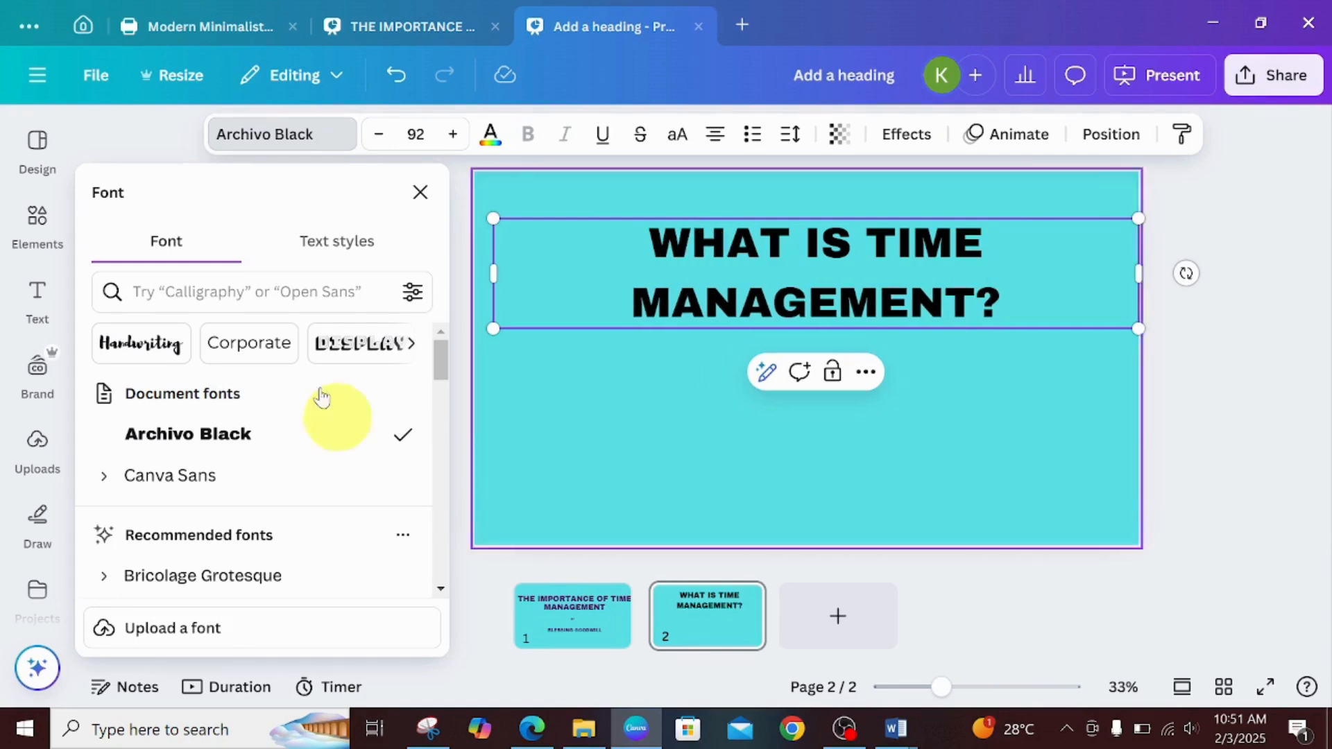
click(606, 368)
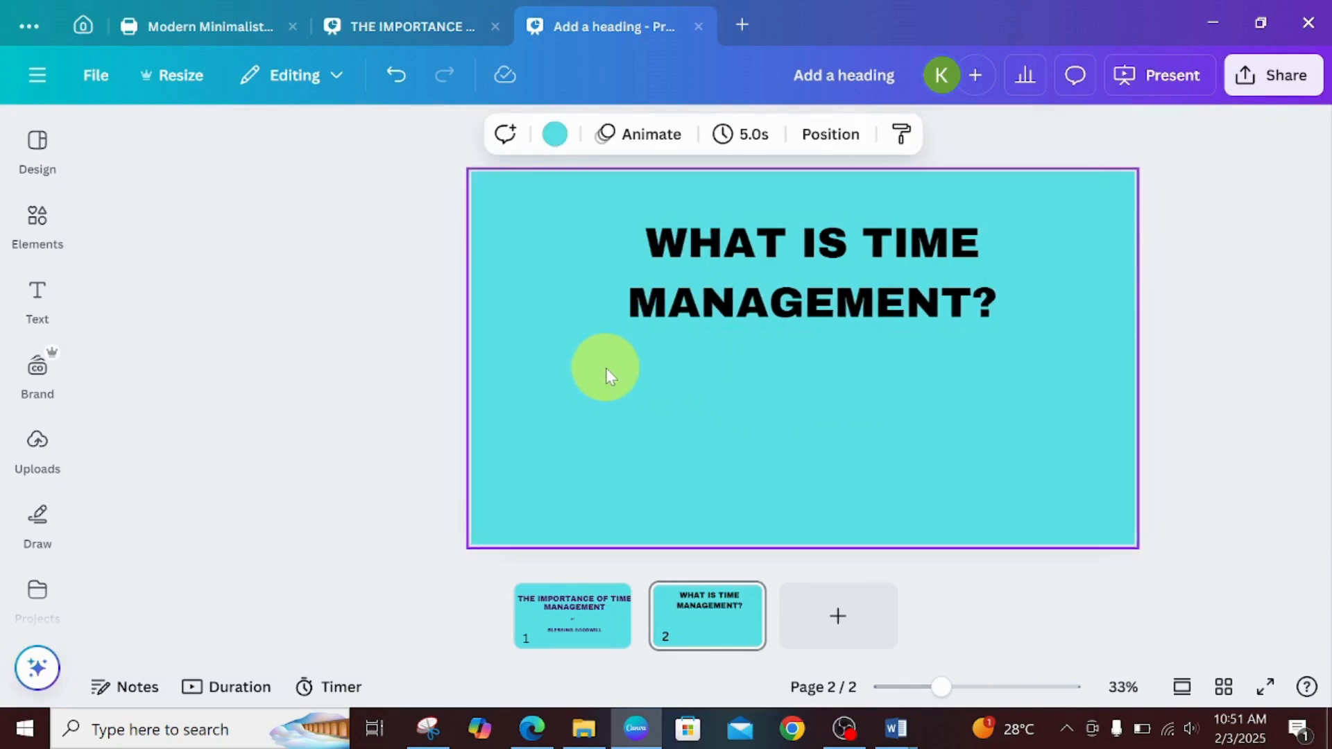
click(719, 302)
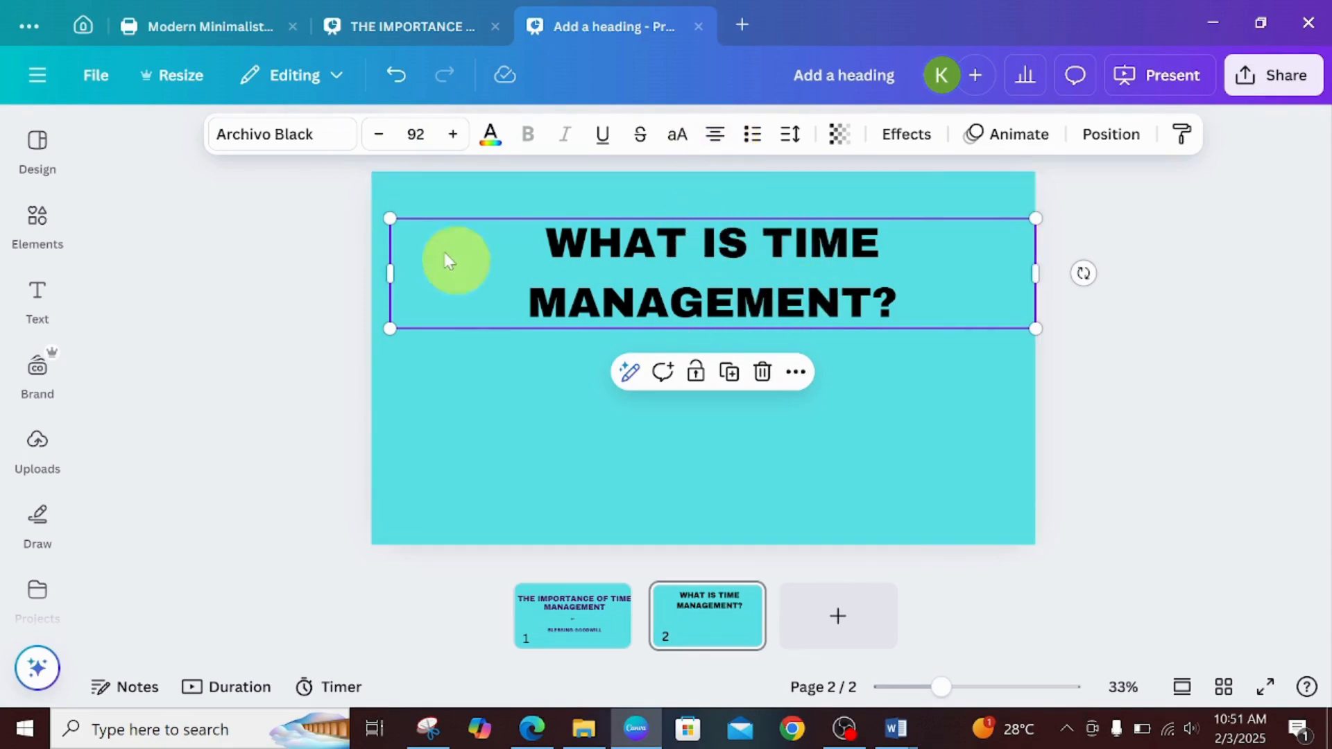
click(508, 368)
- Add a subheading in the Big Shoulders Display font and move it slightly lower beneath the heading
click(37, 224)
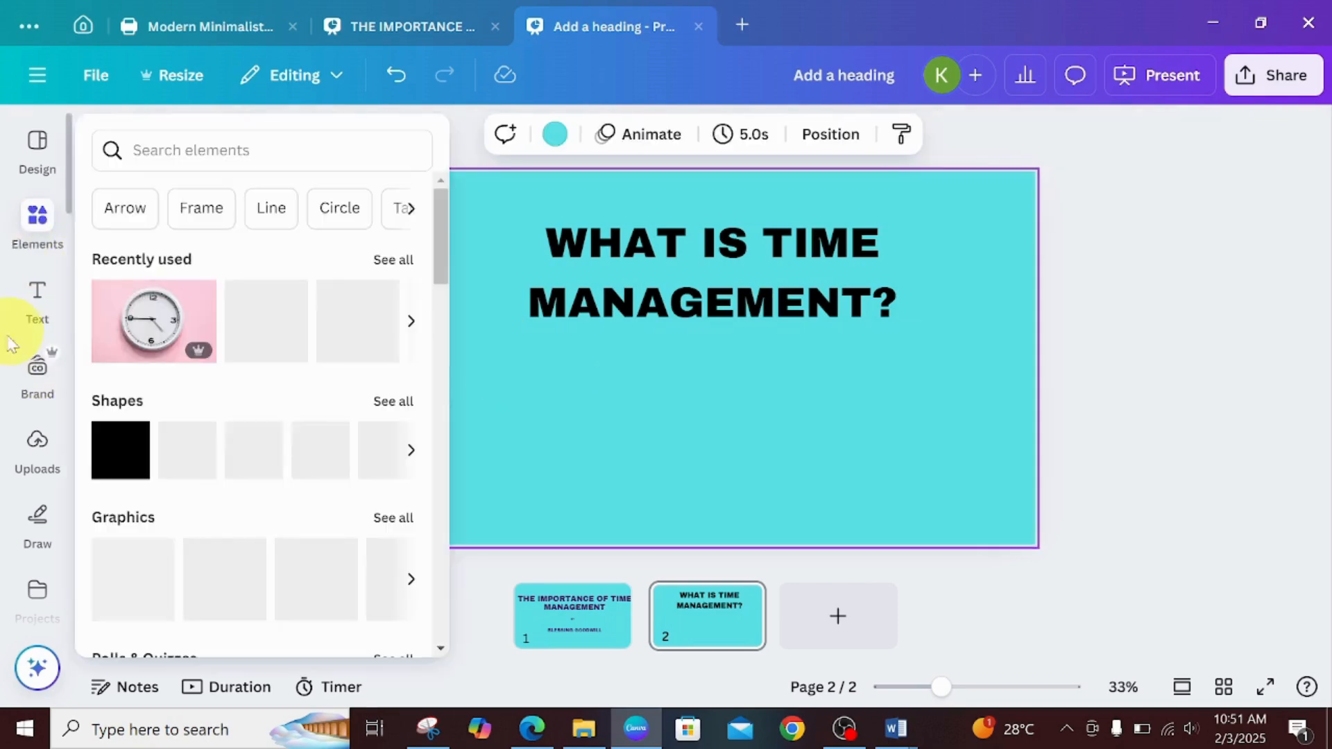
click(31, 290)
click(236, 514)
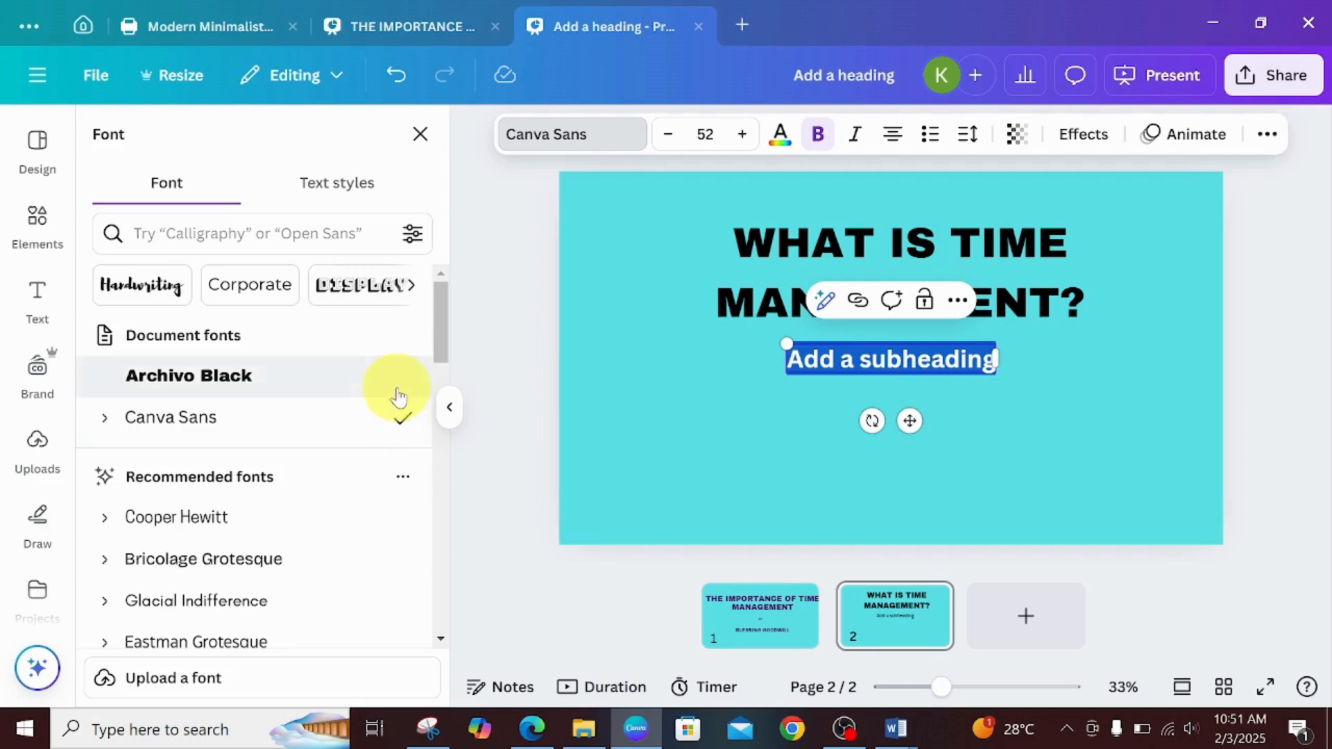
drag(440, 351, 444, 412)
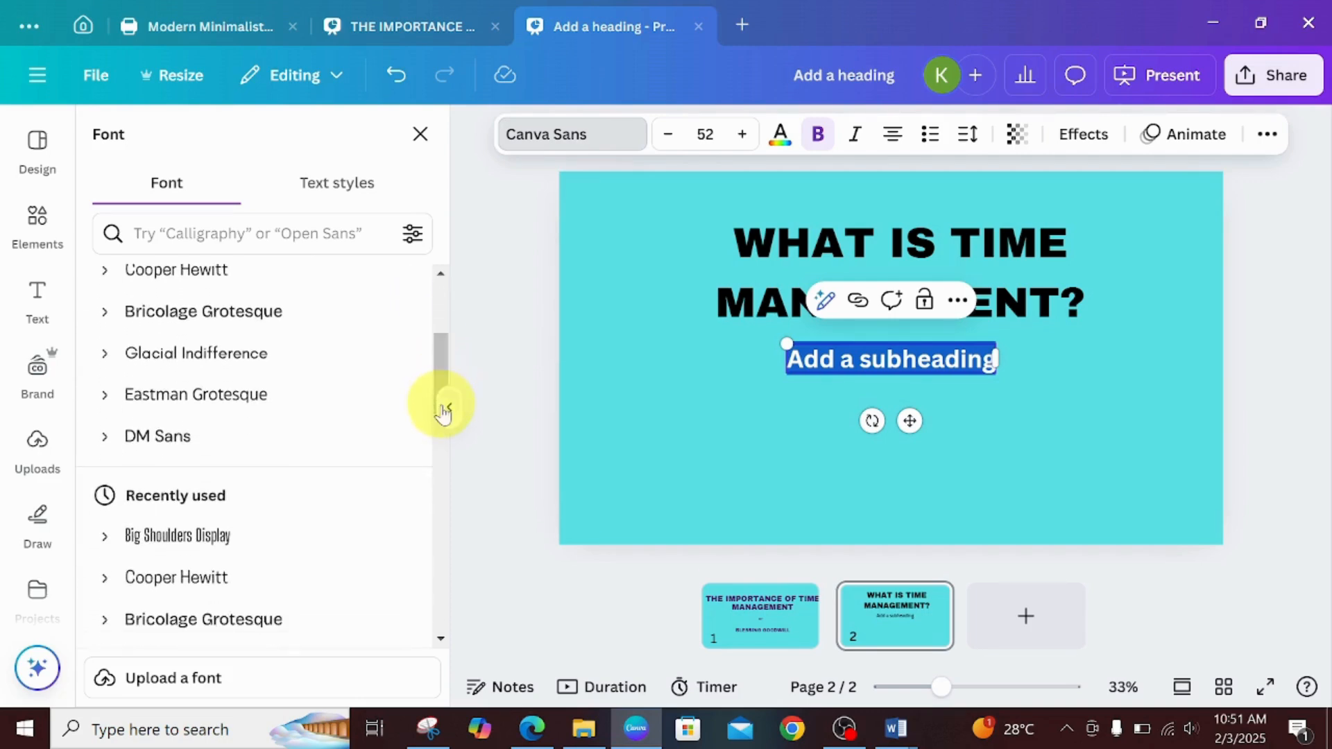
click(146, 538)
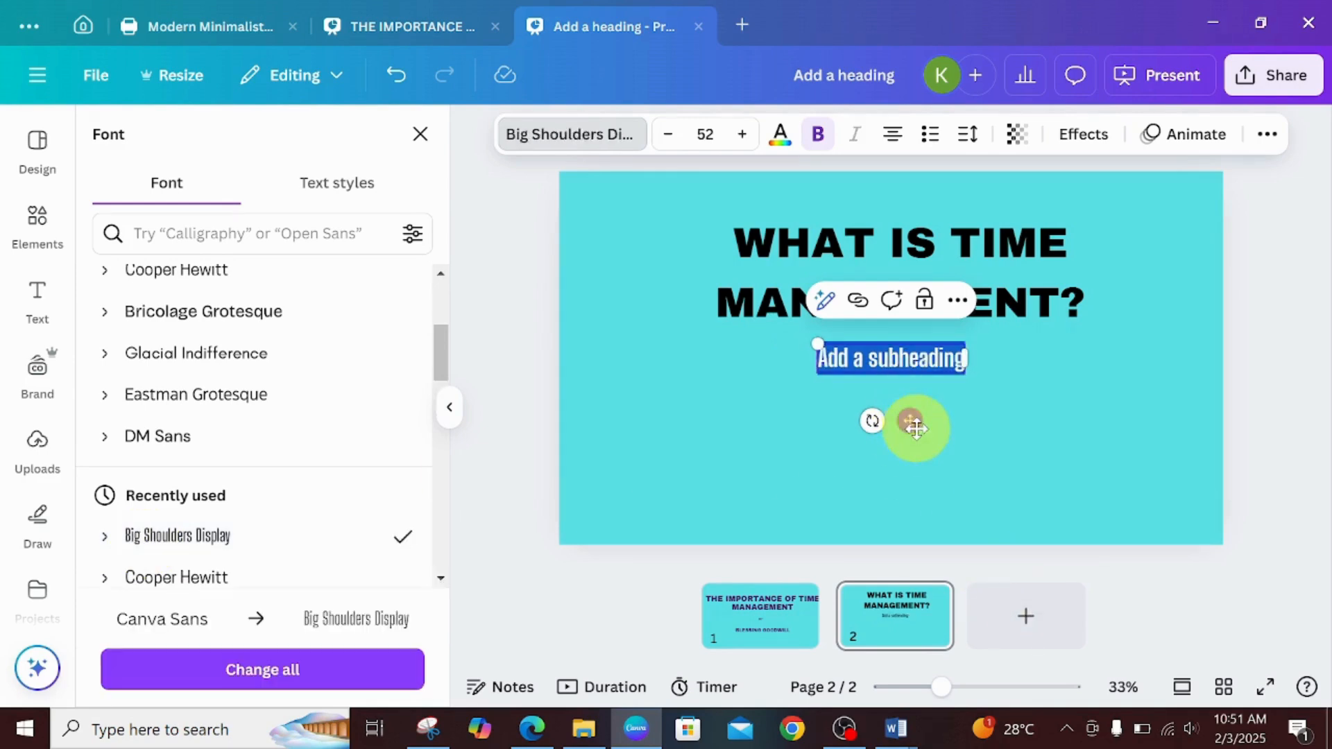
drag(916, 428, 927, 447)
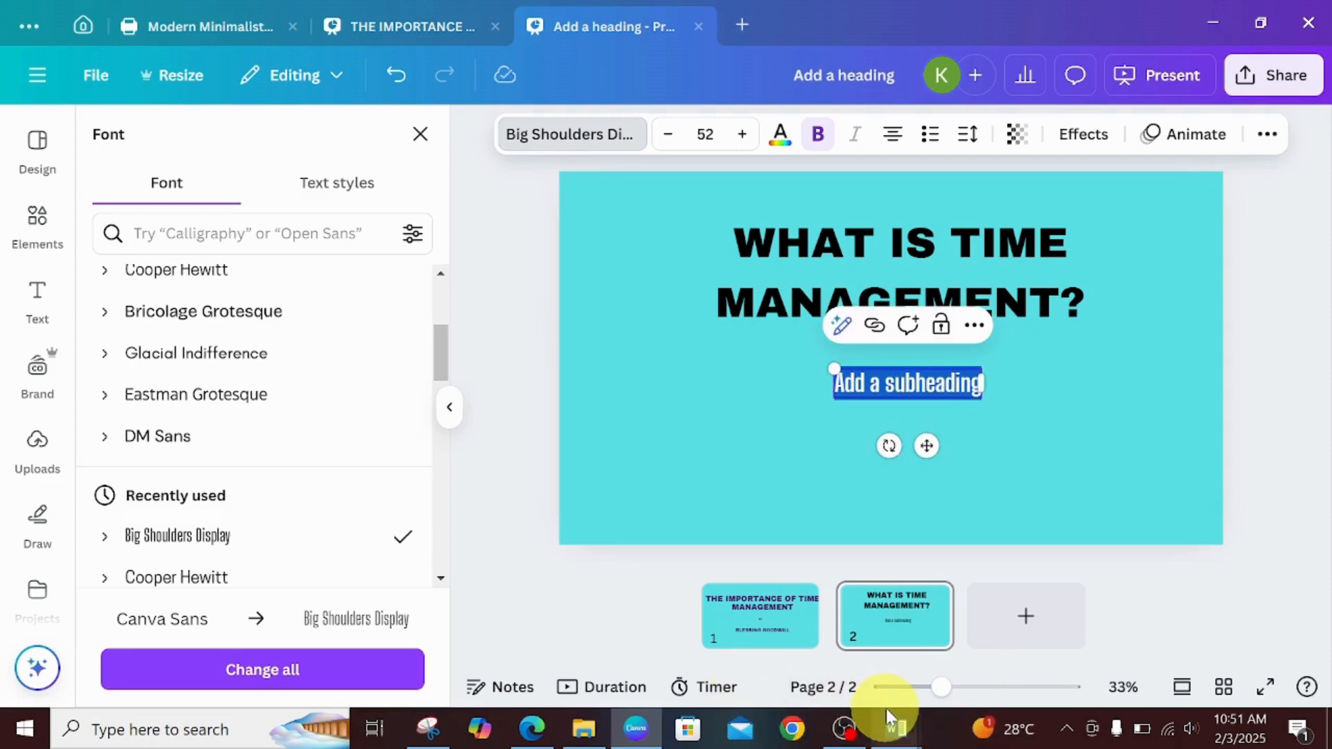
- Copy the time management definition paragraph from Word's Document2 and paste it over the subheading placeholder in Canva
mouse_move(893, 728)
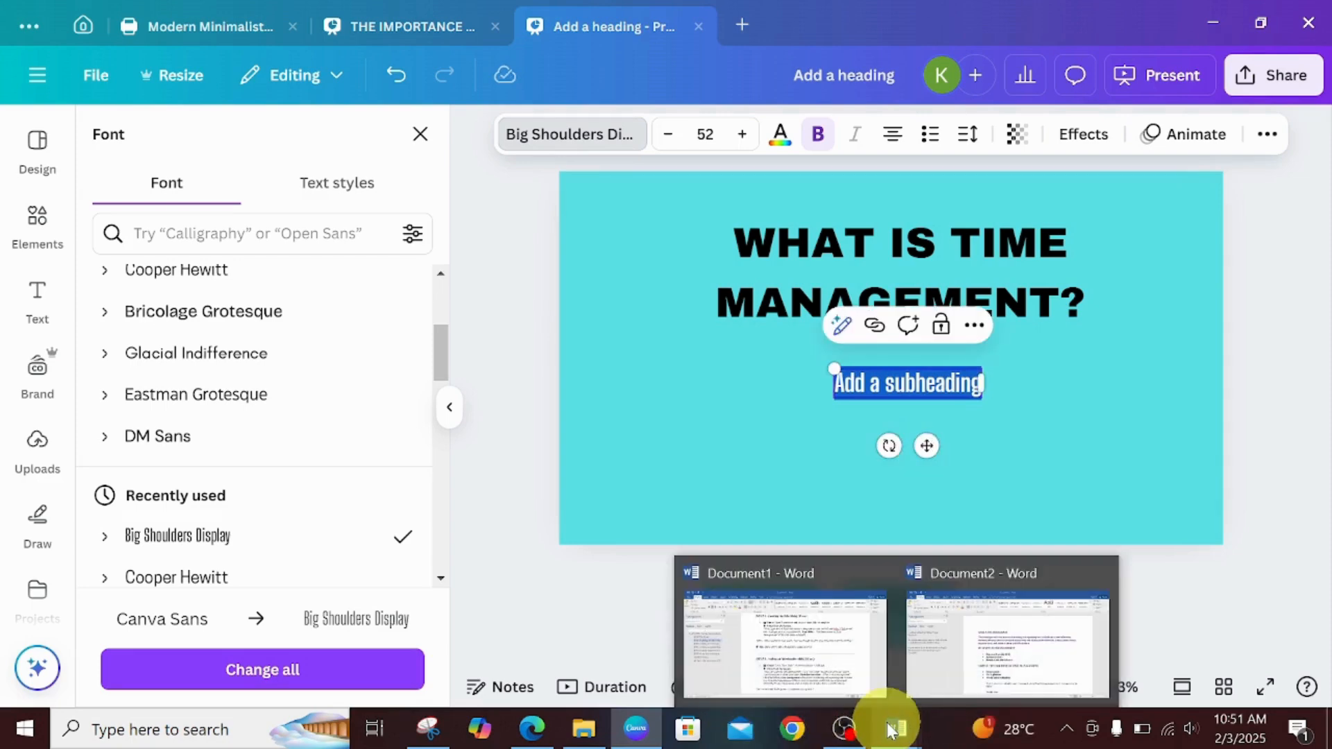
click(968, 663)
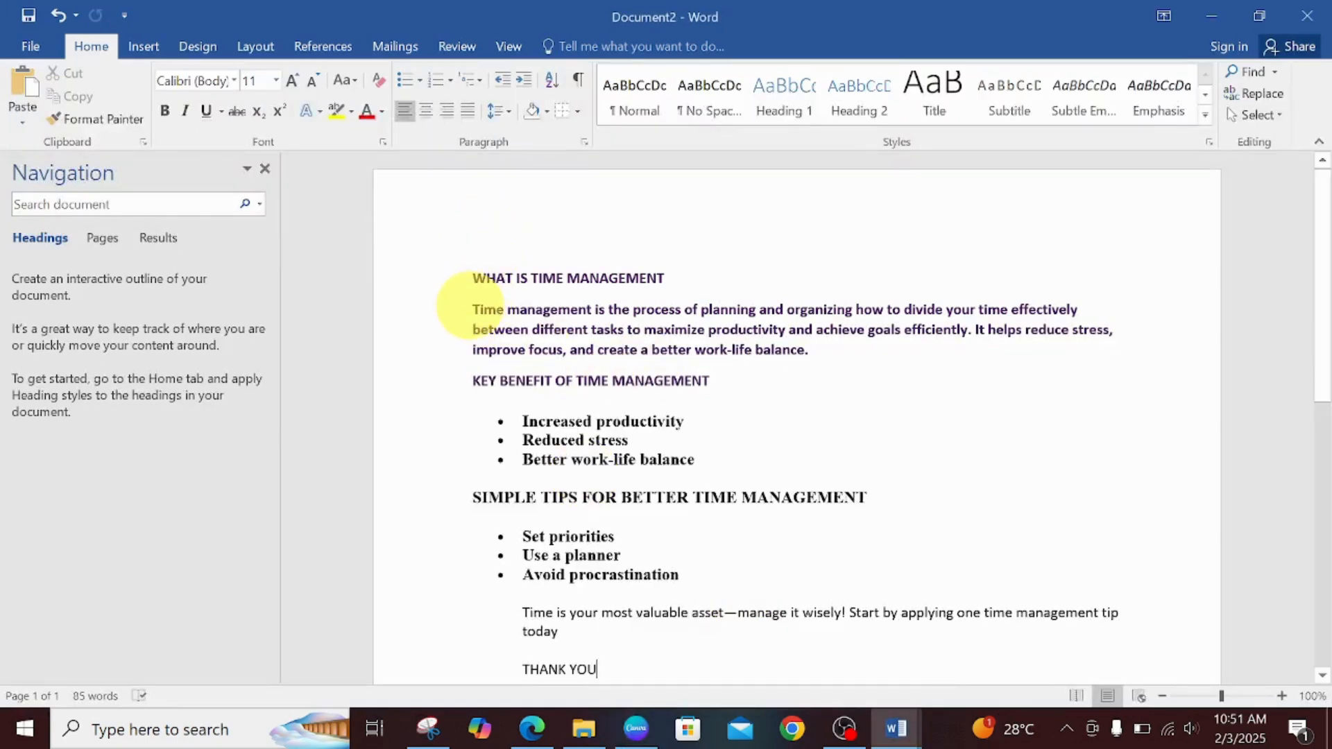
drag(498, 315, 803, 360)
key(ctrl+c)
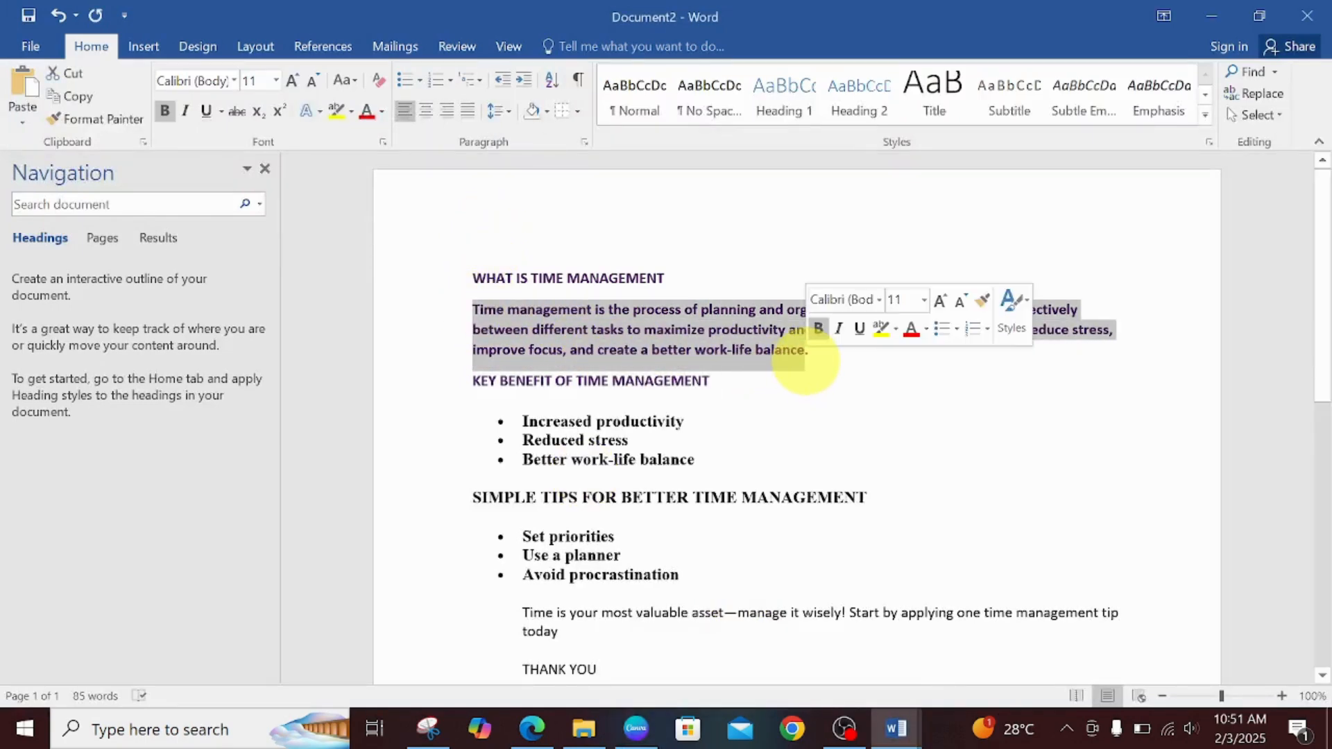
click(636, 725)
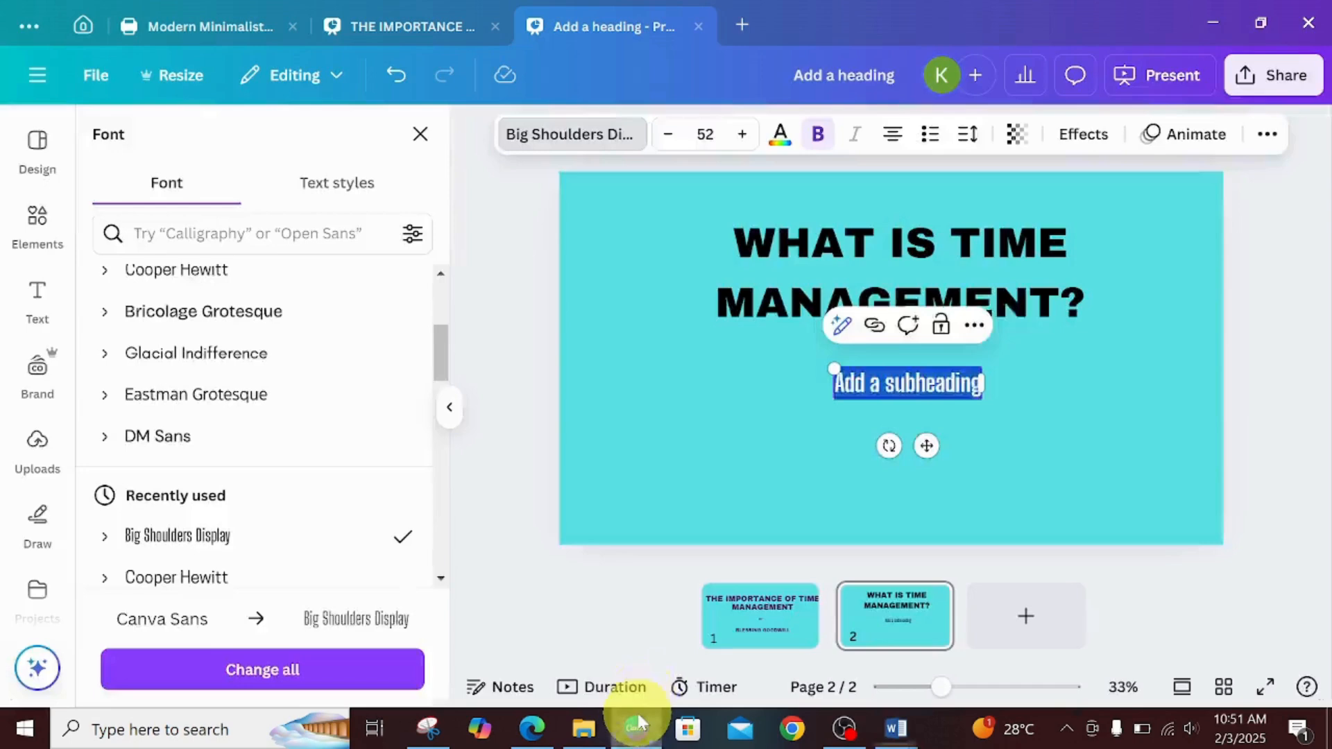
double_click(930, 394)
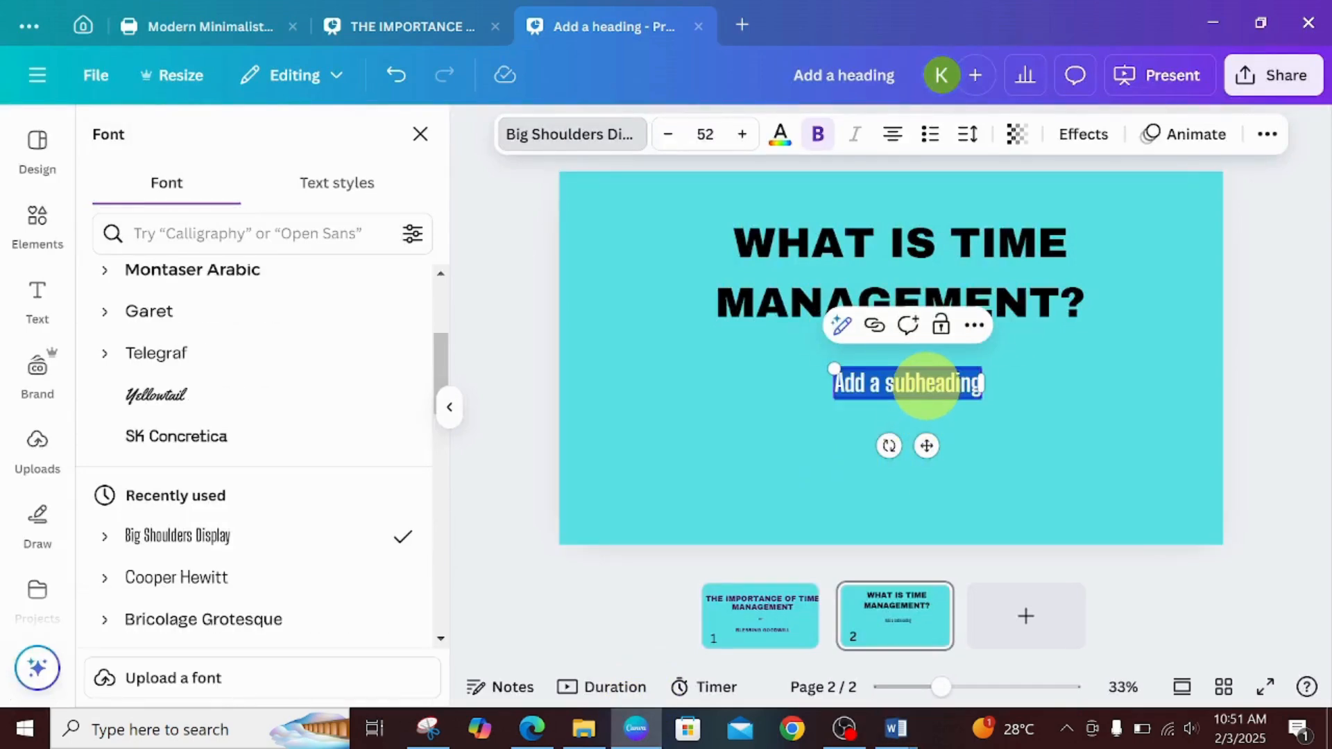
key(ctrl+v)
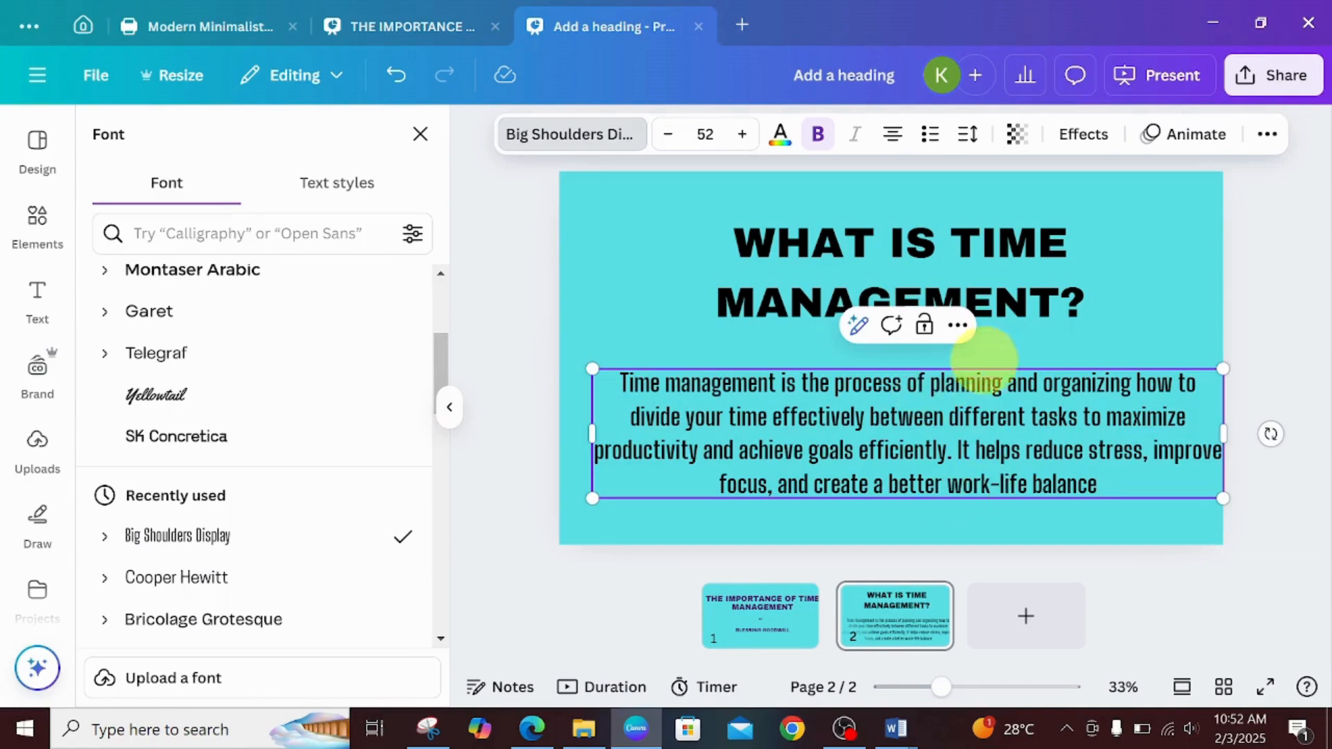
- Move the heading slightly up and left, and raise the definition paragraph closer beneath it
click(1027, 280)
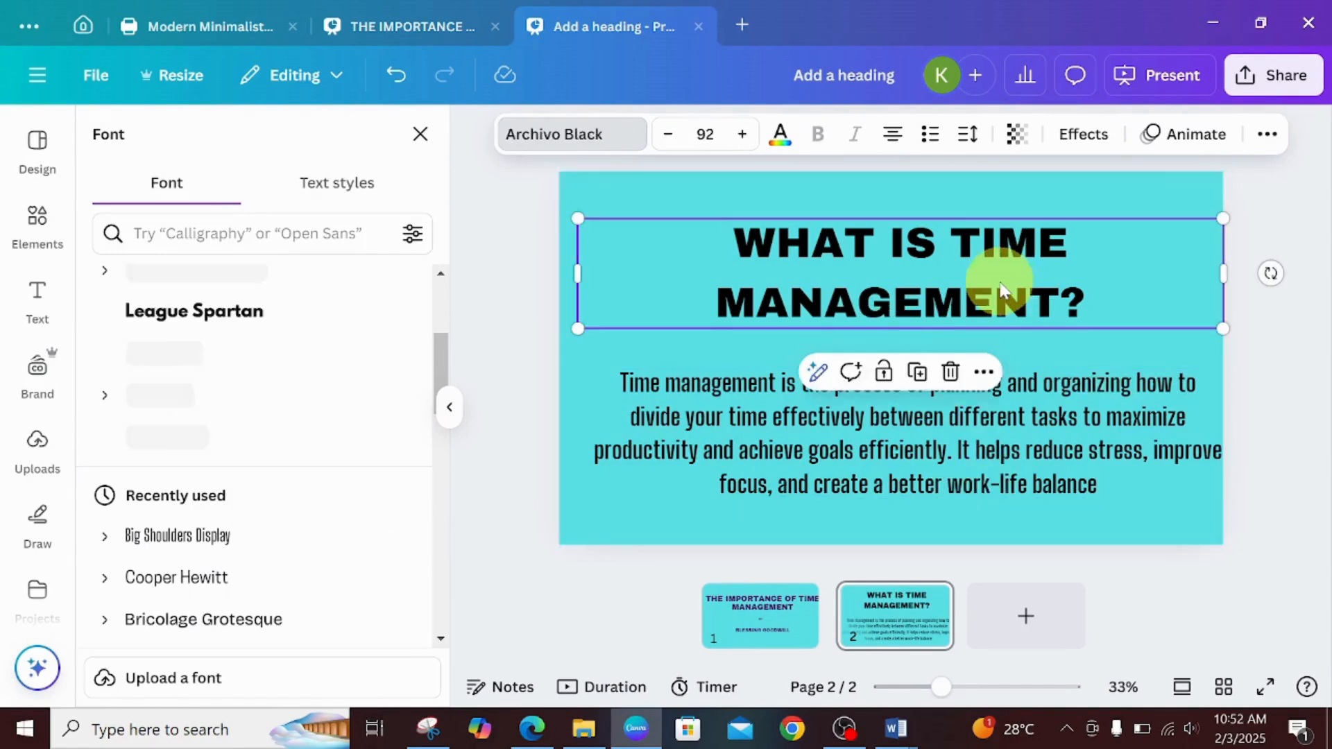
drag(995, 288, 987, 278)
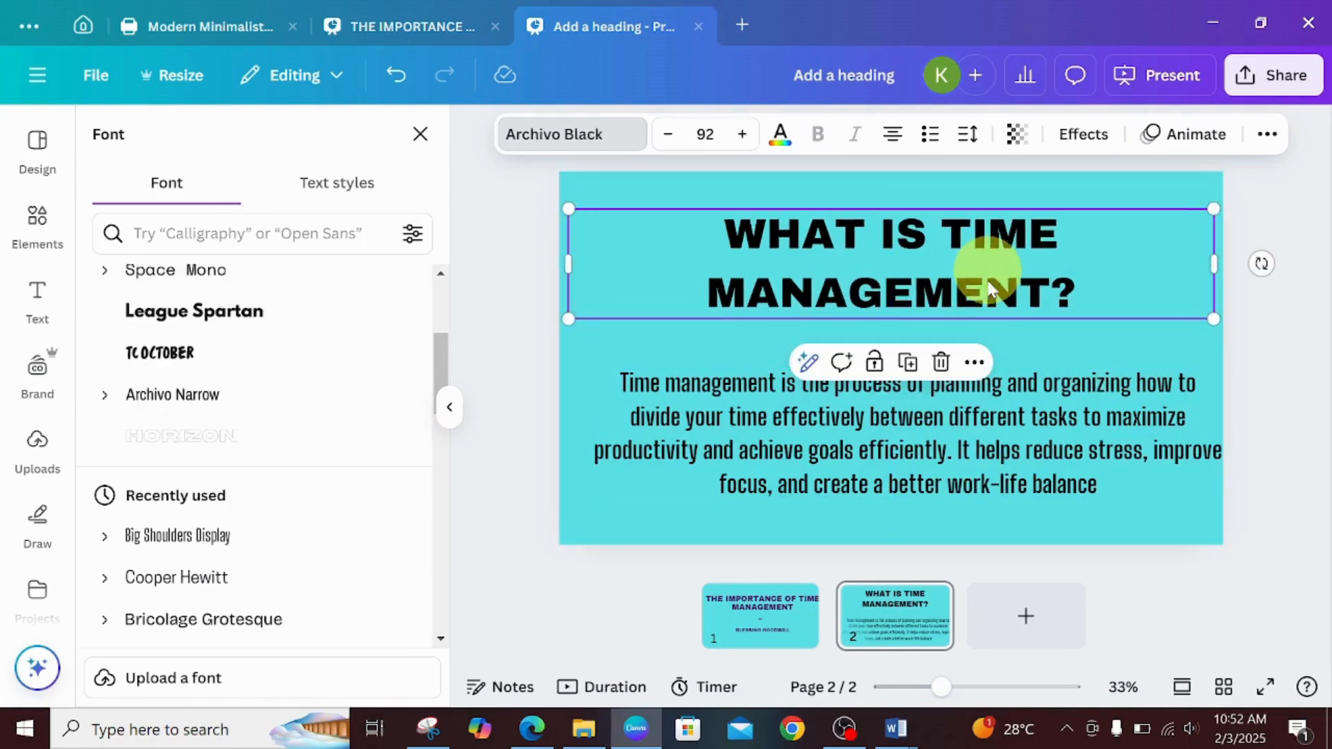
drag(1007, 492, 1008, 470)
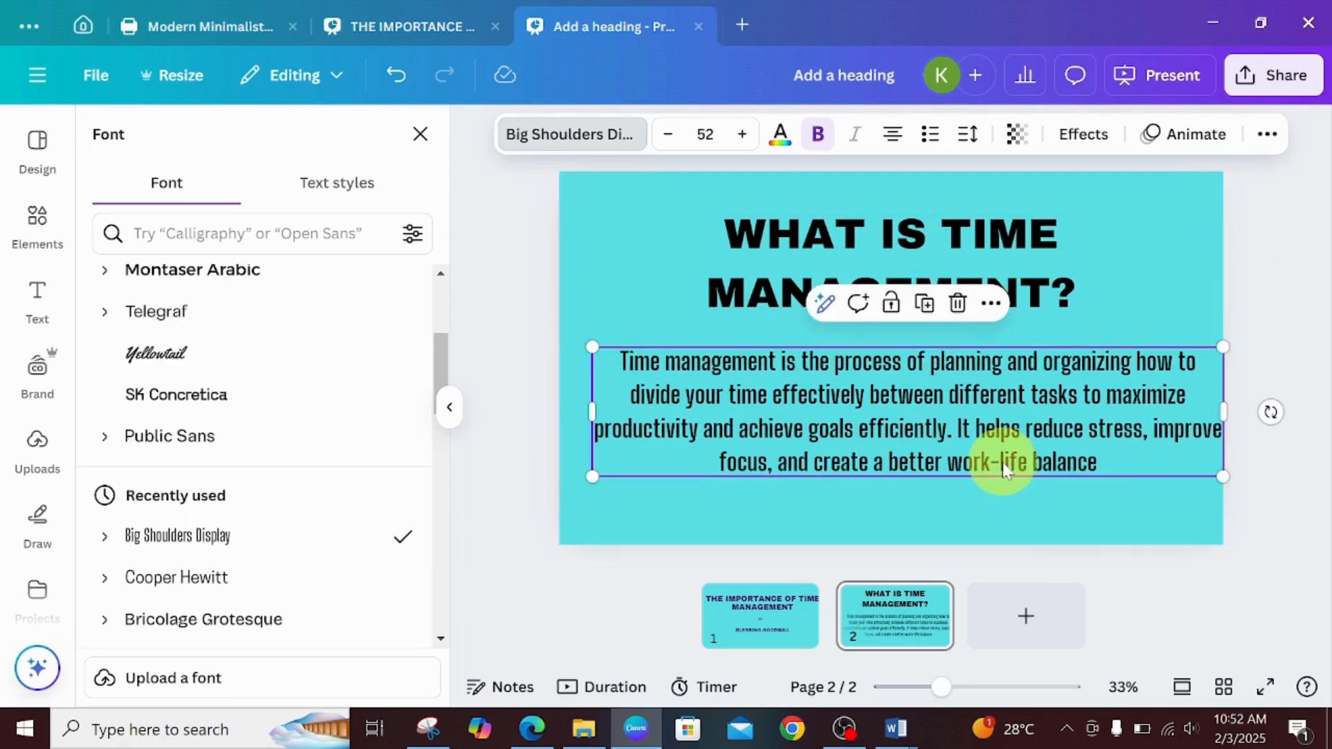
- Tighten the heading's line spacing to 1.07 and bring the definition paragraph up closer to it
click(990, 262)
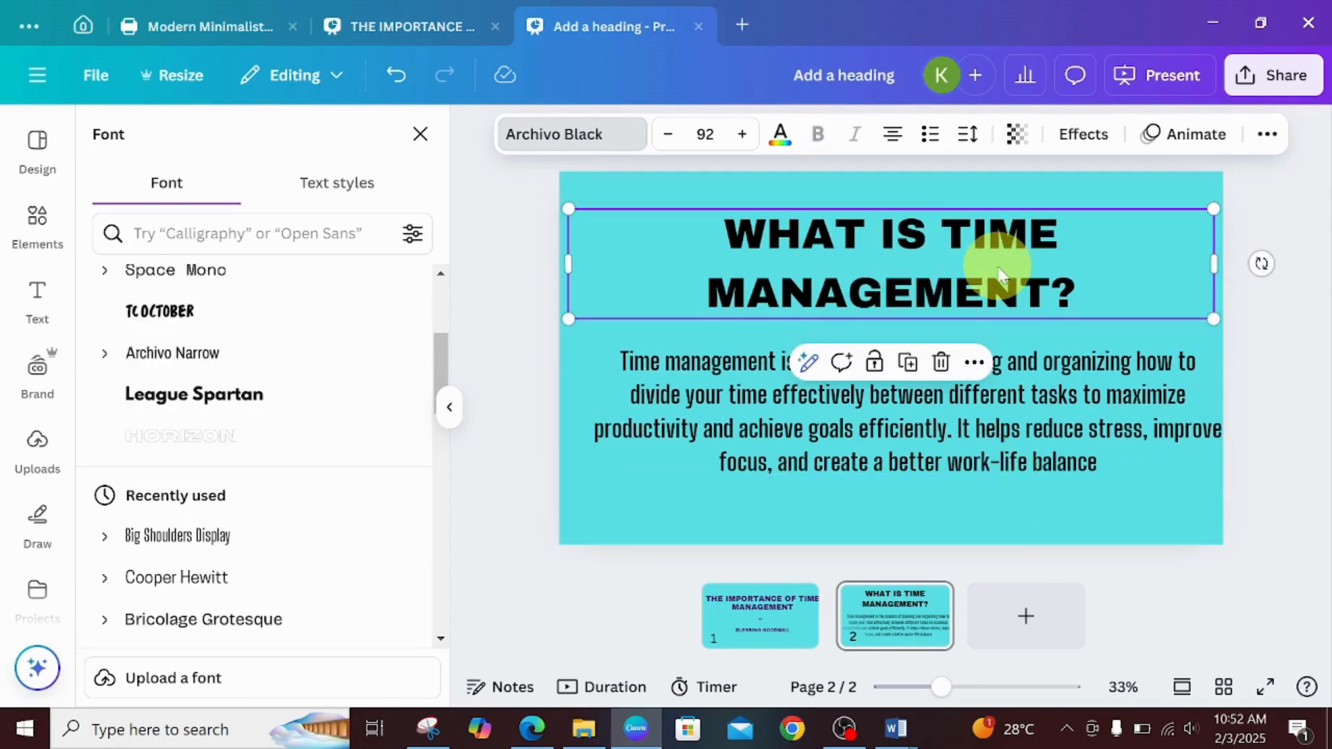
click(971, 141)
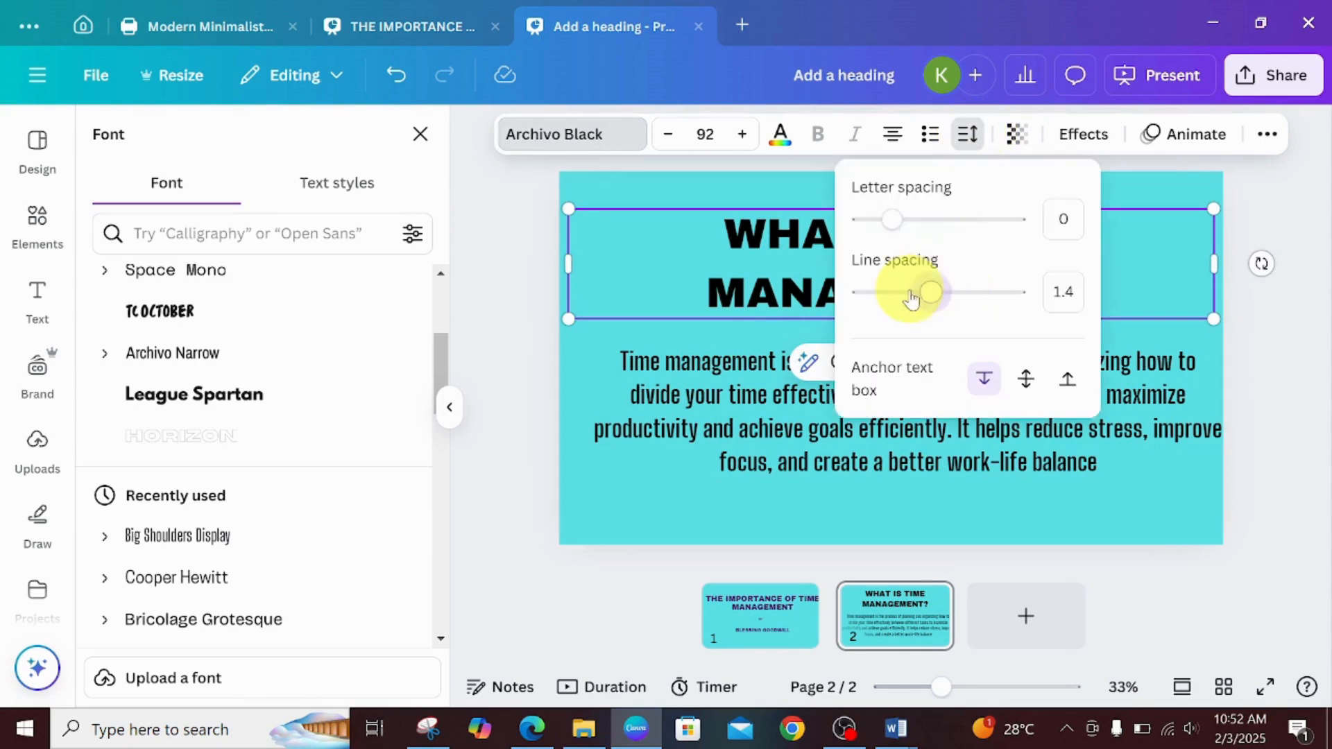
drag(911, 298, 906, 297)
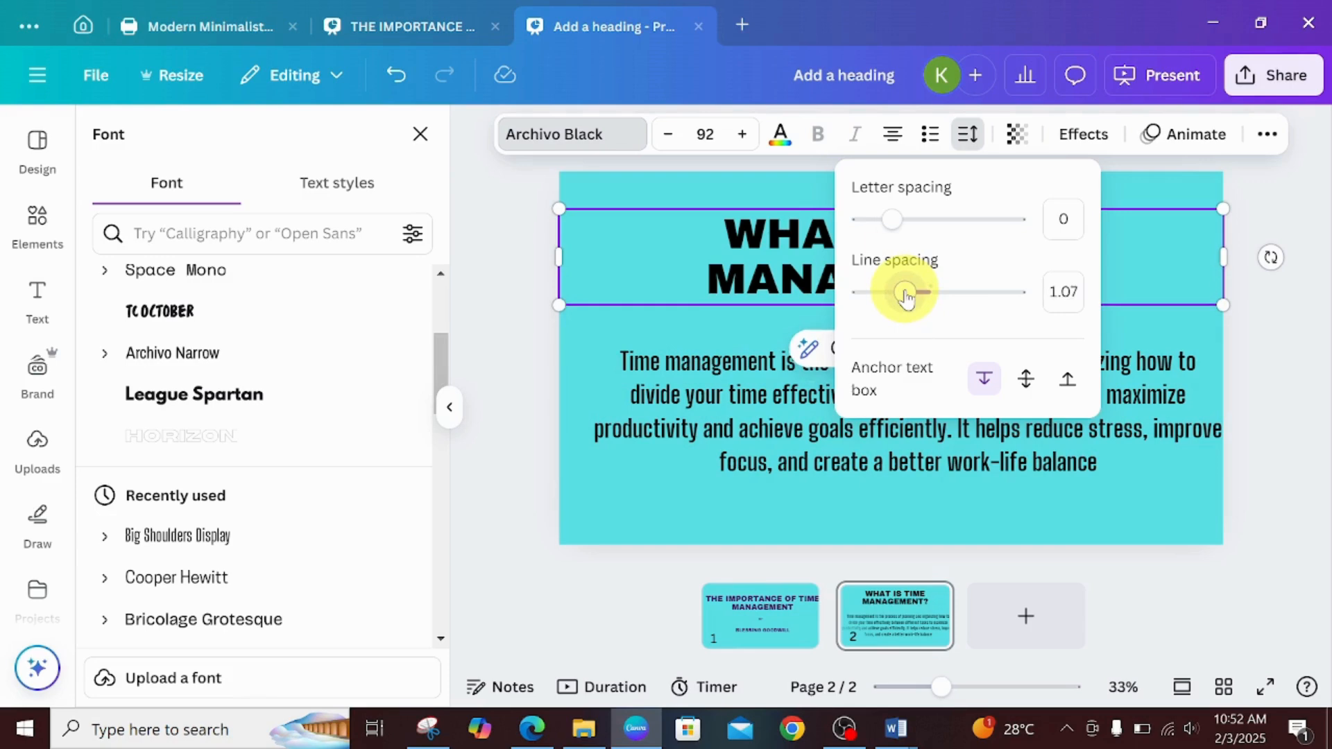
click(1178, 335)
click(1165, 341)
click(1027, 399)
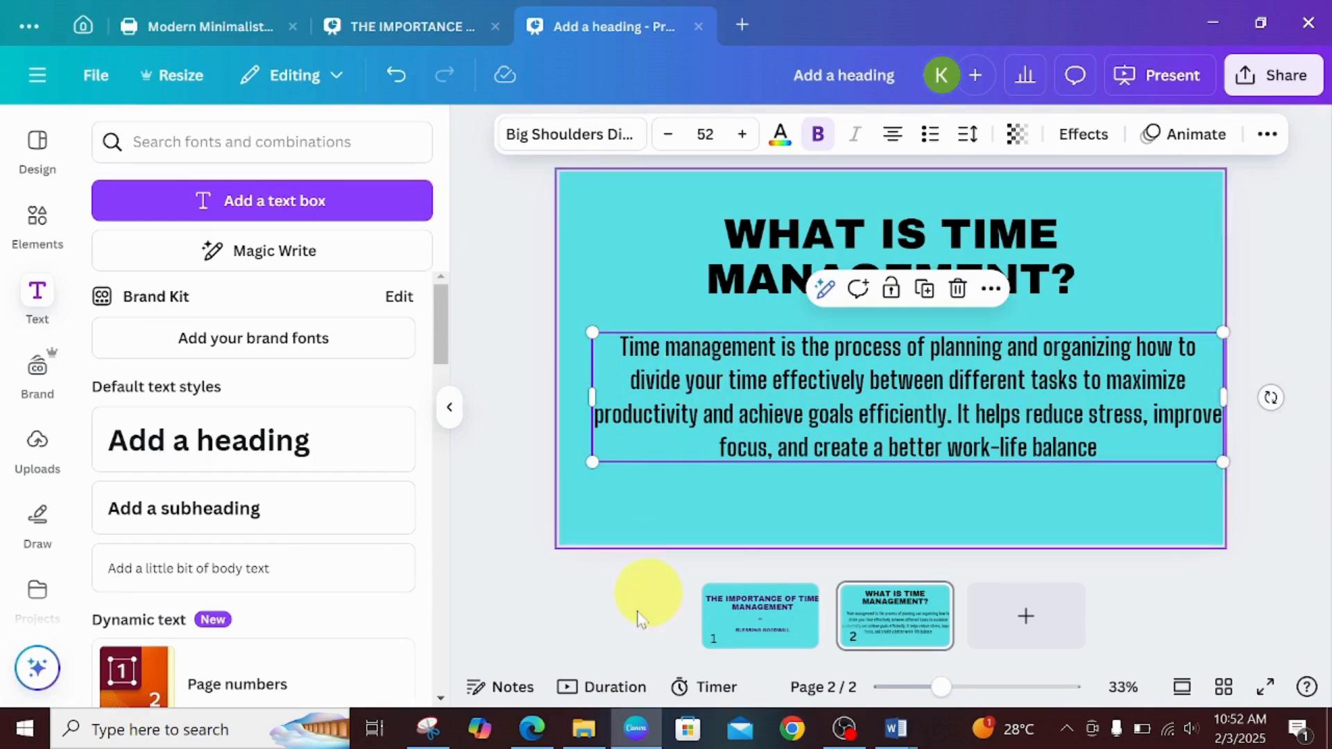
- Try left, justified and right alignment on the definition paragraph and return it to centred
click(892, 137)
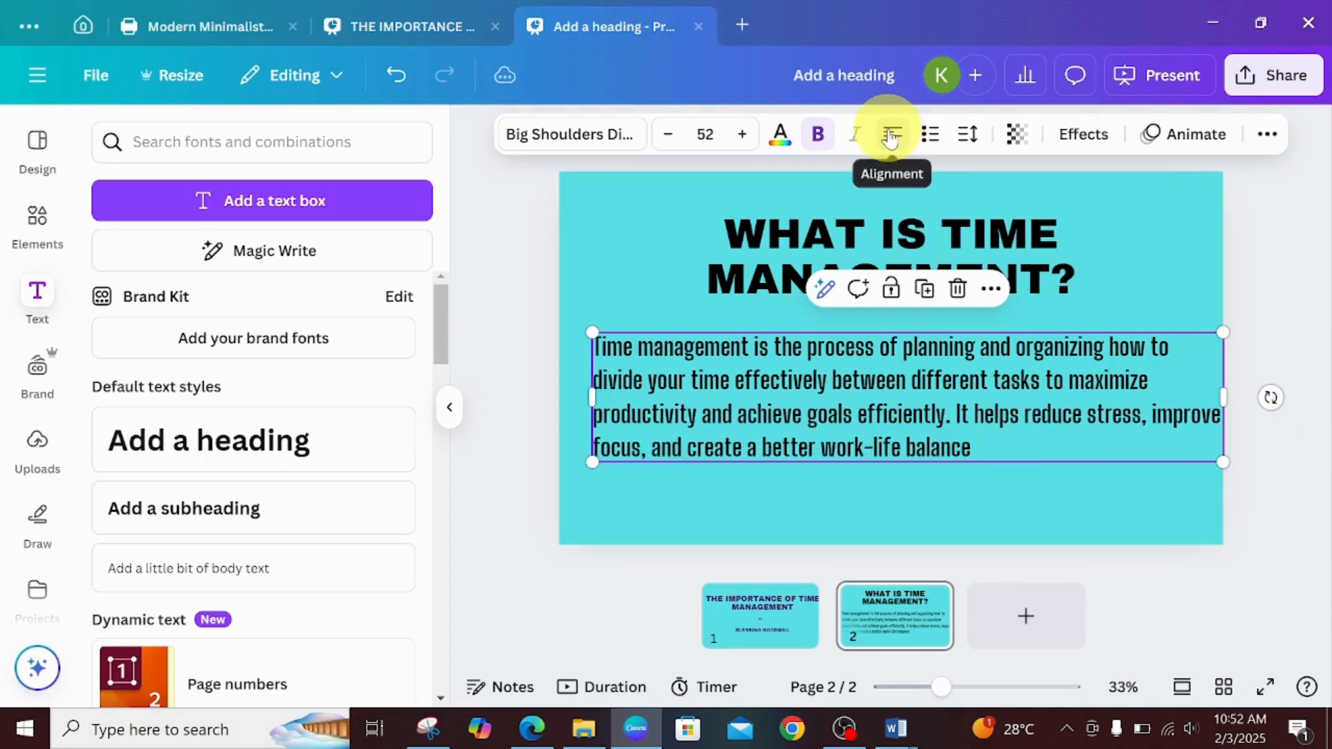
click(892, 137)
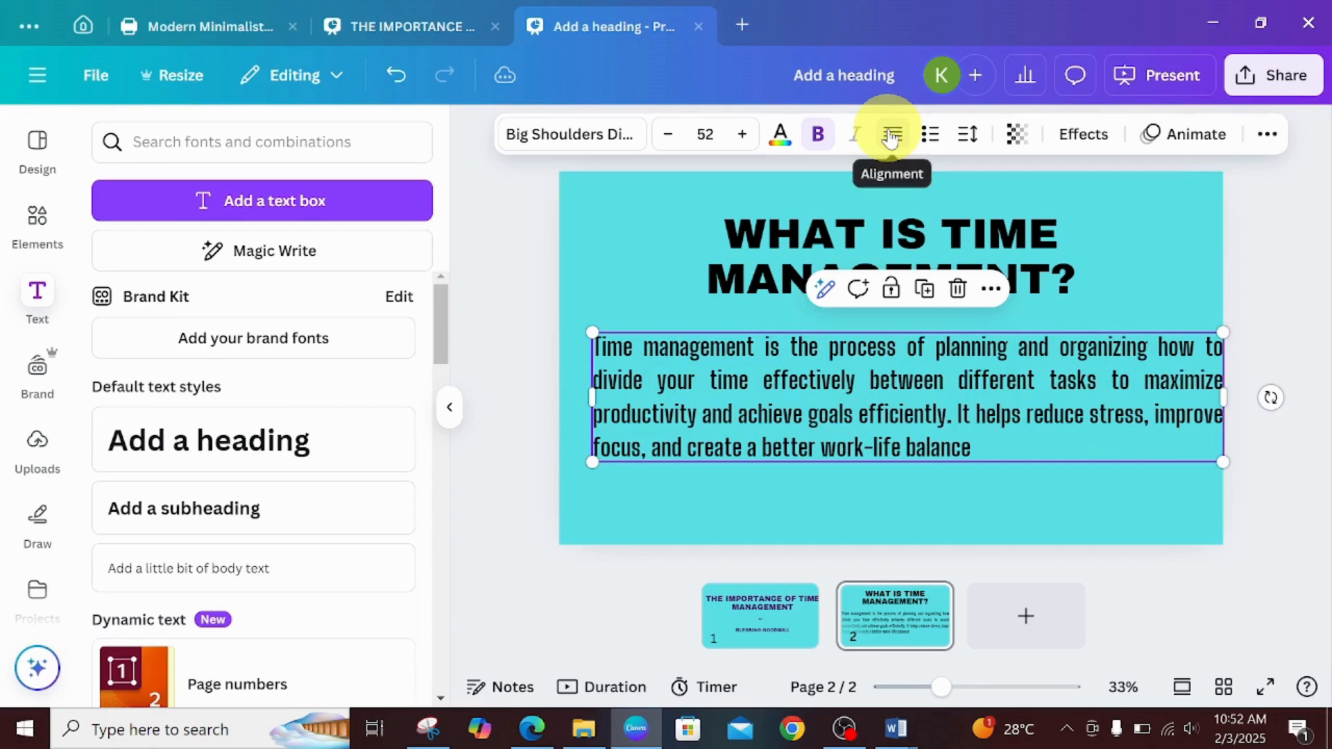
click(892, 137)
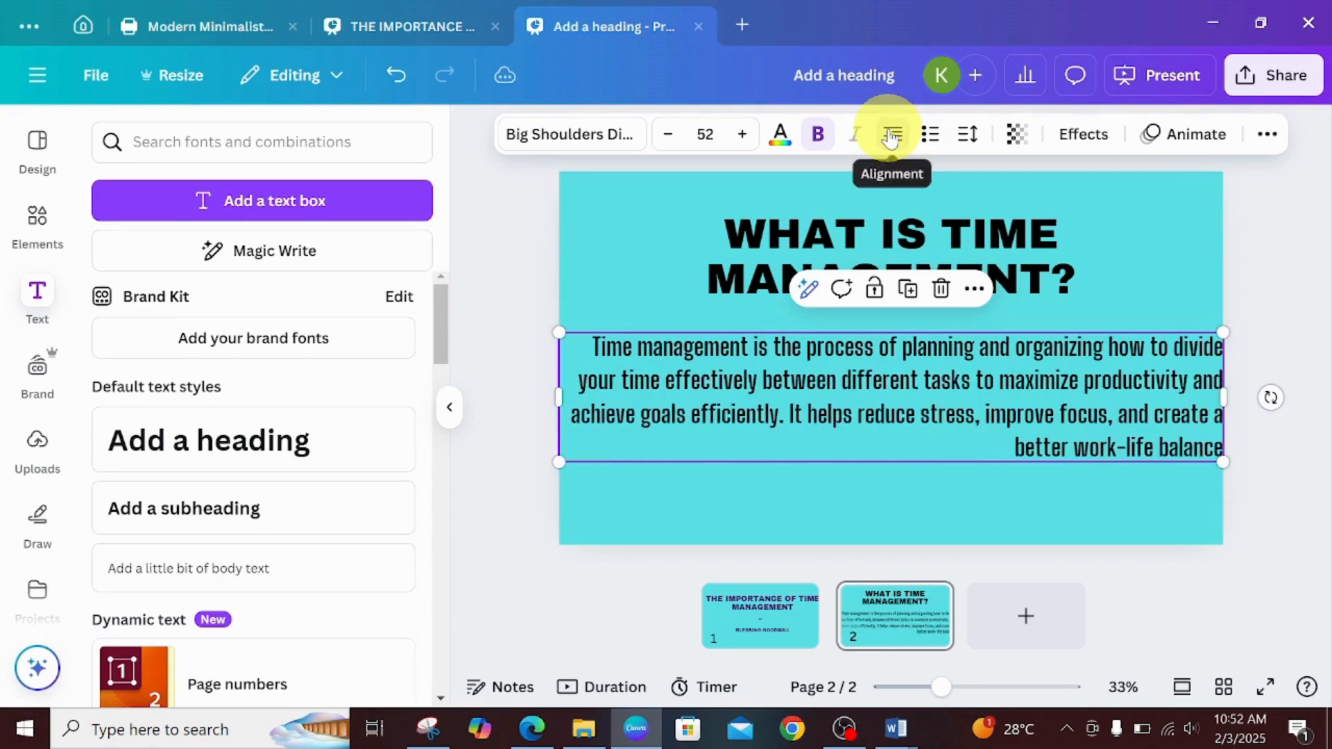
click(892, 137)
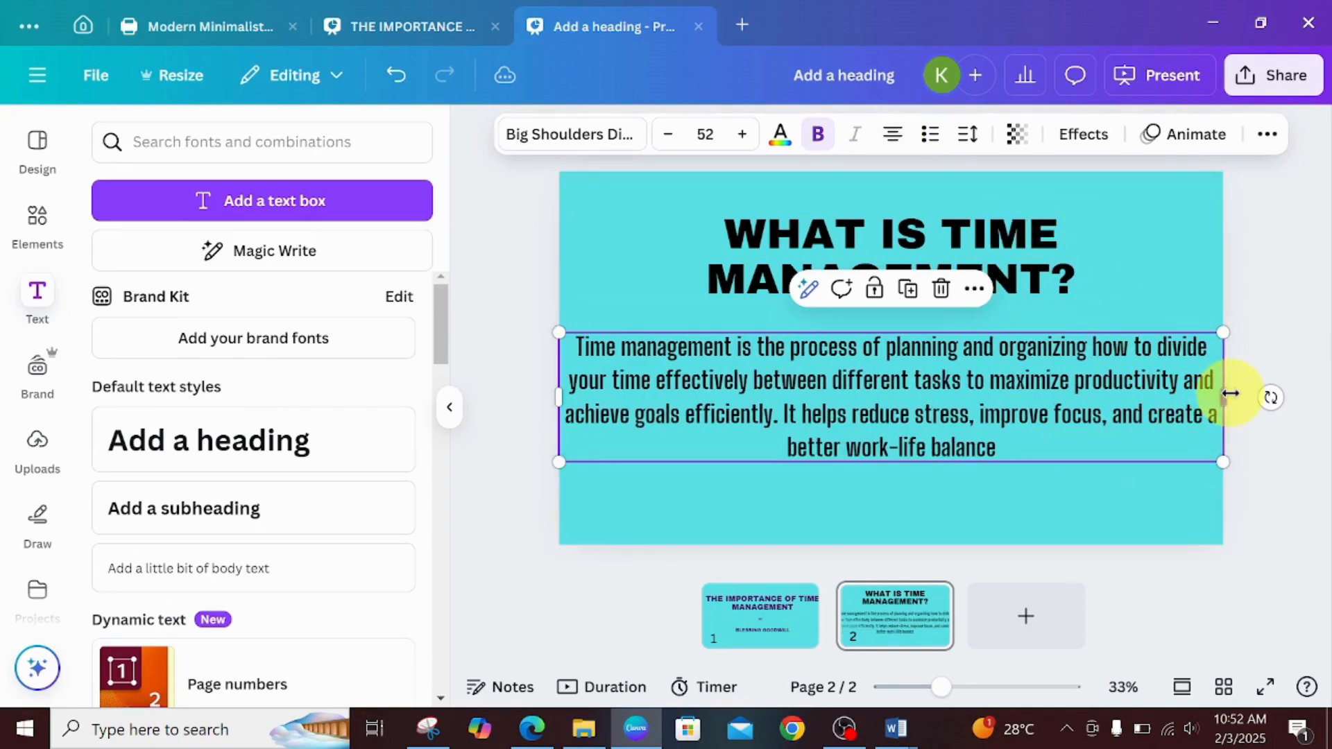
- Narrow the definition paragraph's text box so it wraps onto five lines, and centre it just beneath the heading
drag(1230, 394, 1022, 378)
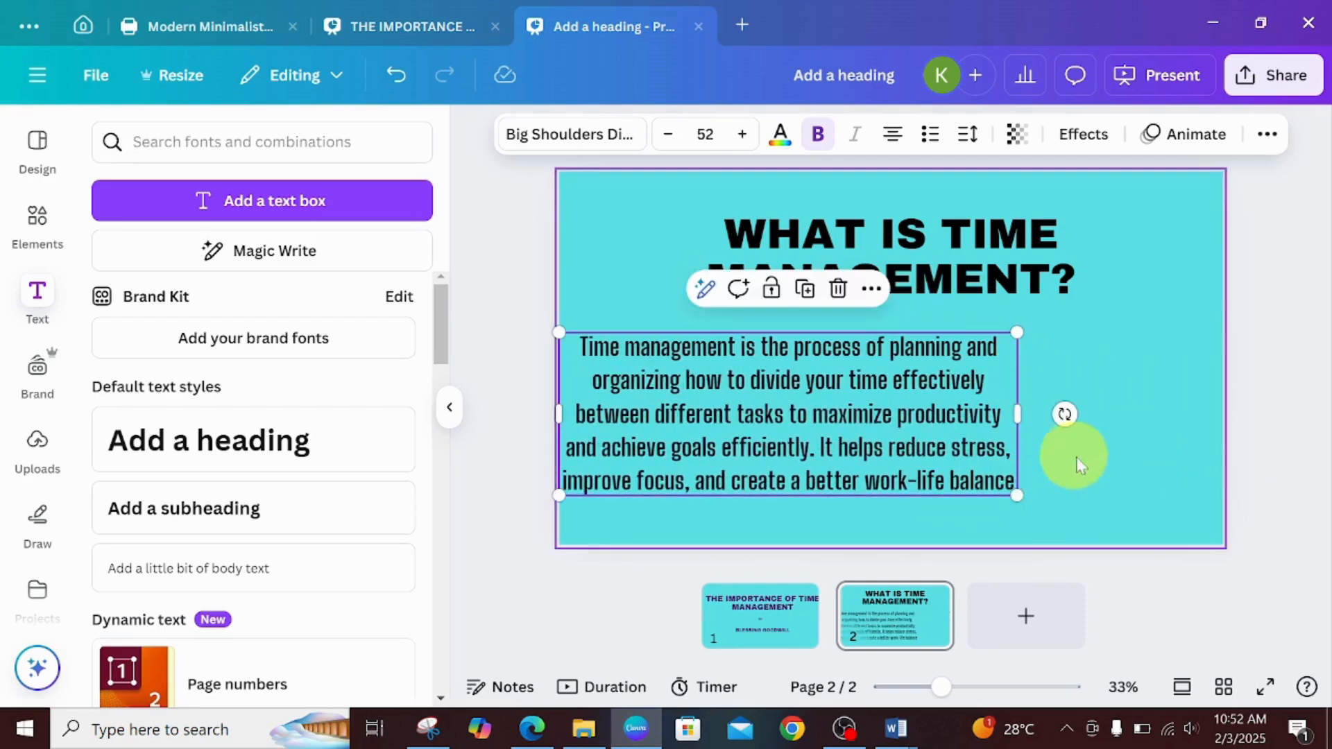
click(1087, 474)
drag(935, 463, 1037, 441)
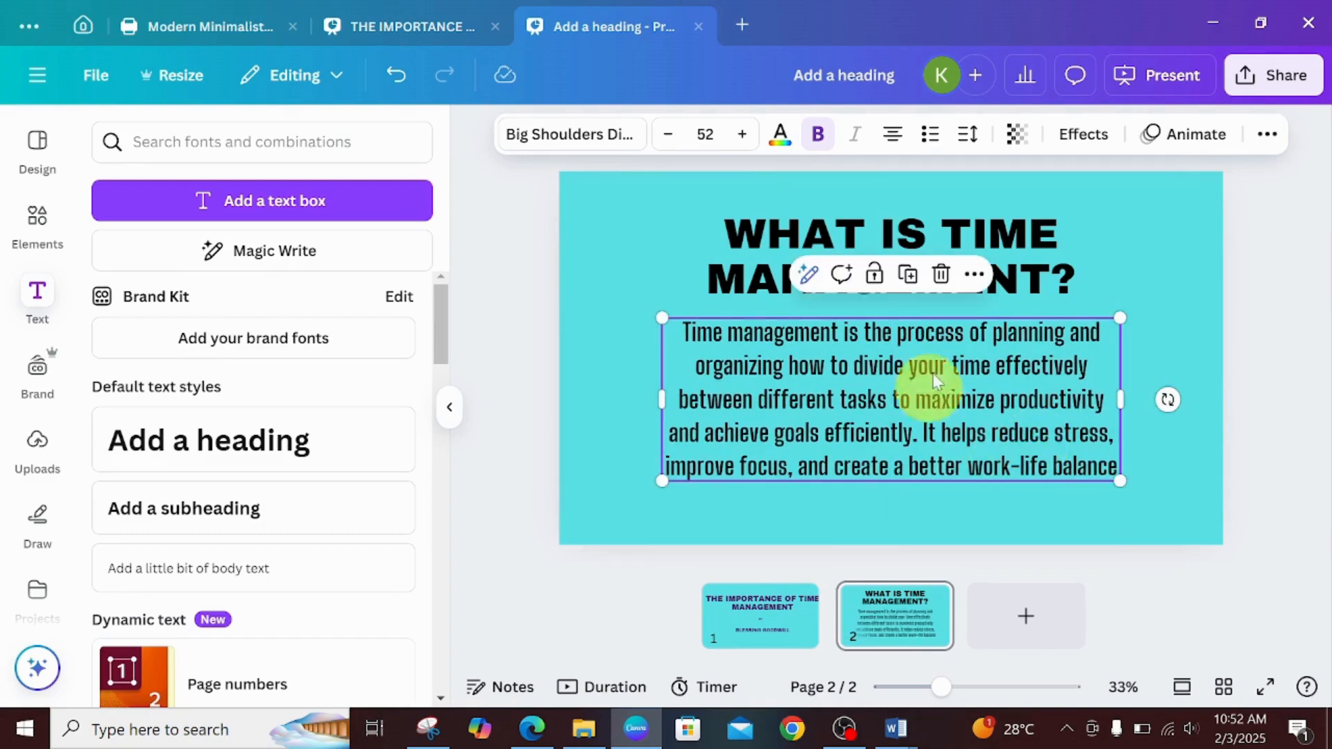
click(1043, 507)
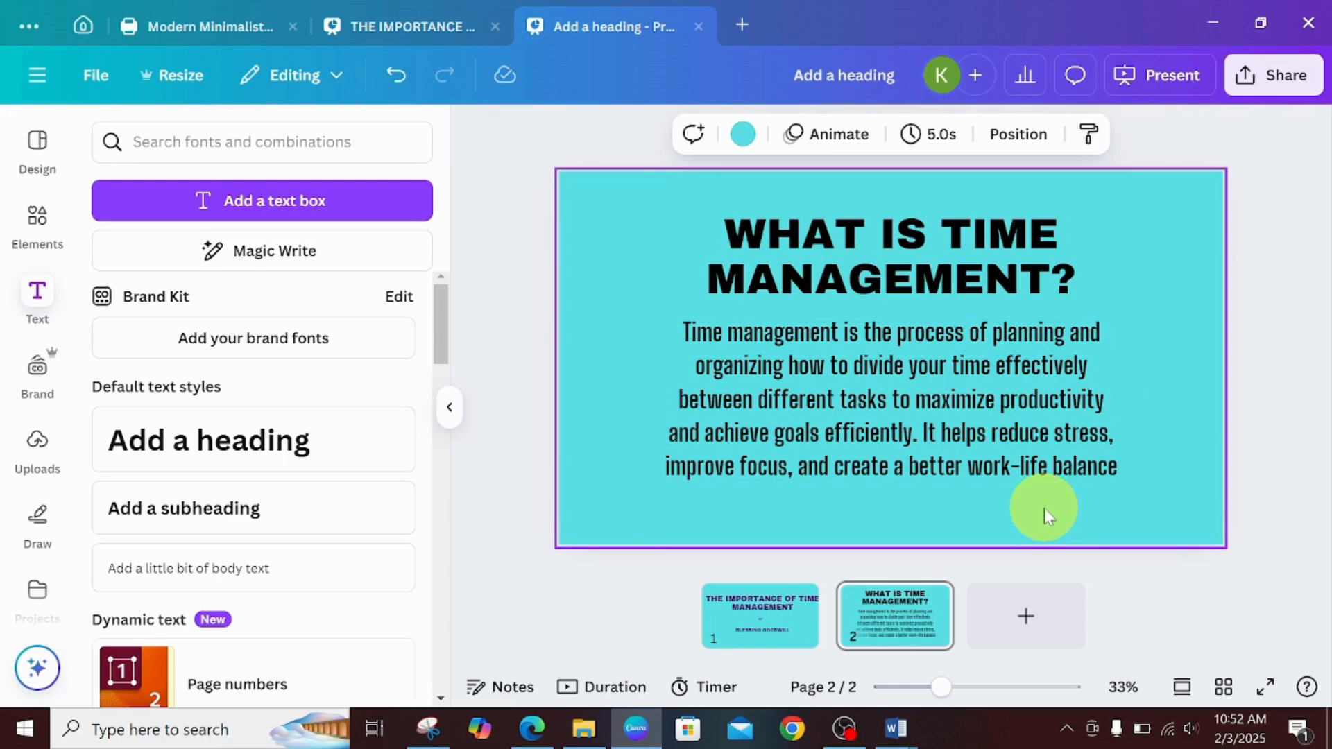
- Add a third page, and on page 2 colour the heading and definition paragraph dark purple (#4f1964)
click(1010, 628)
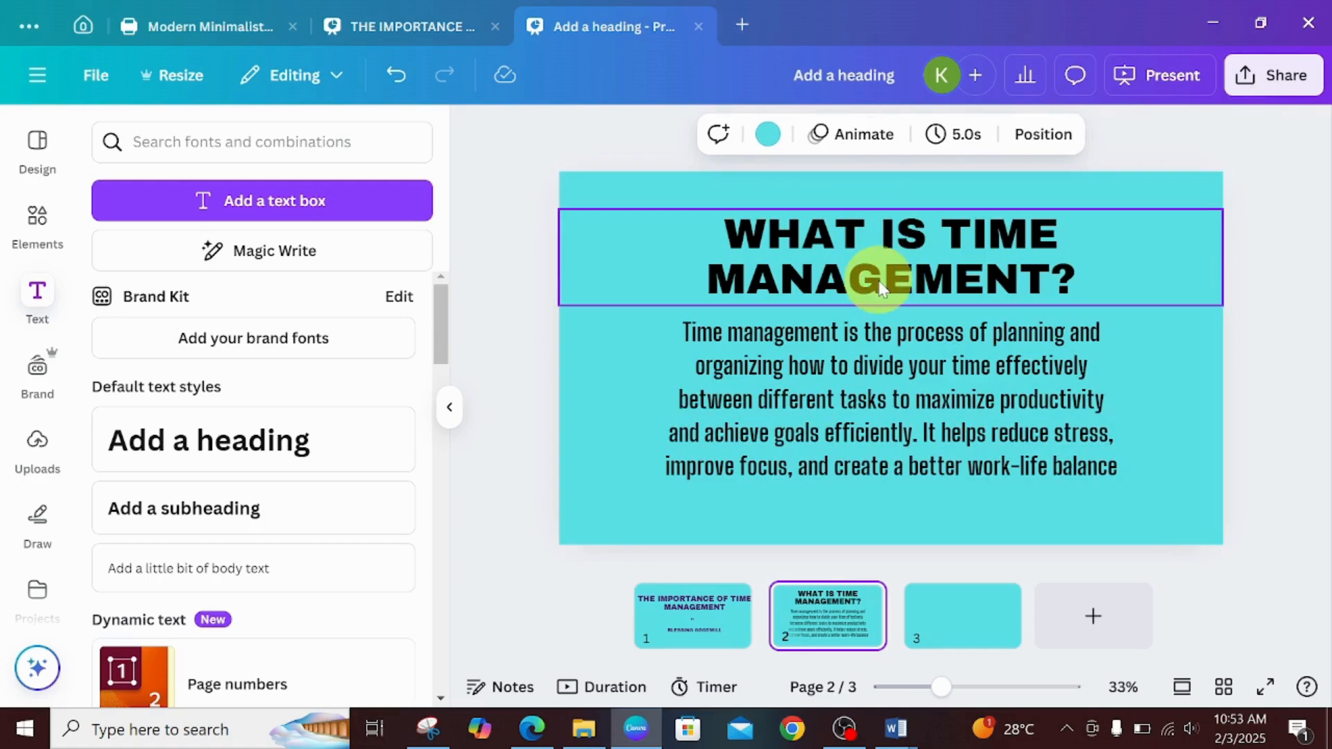
click(877, 277)
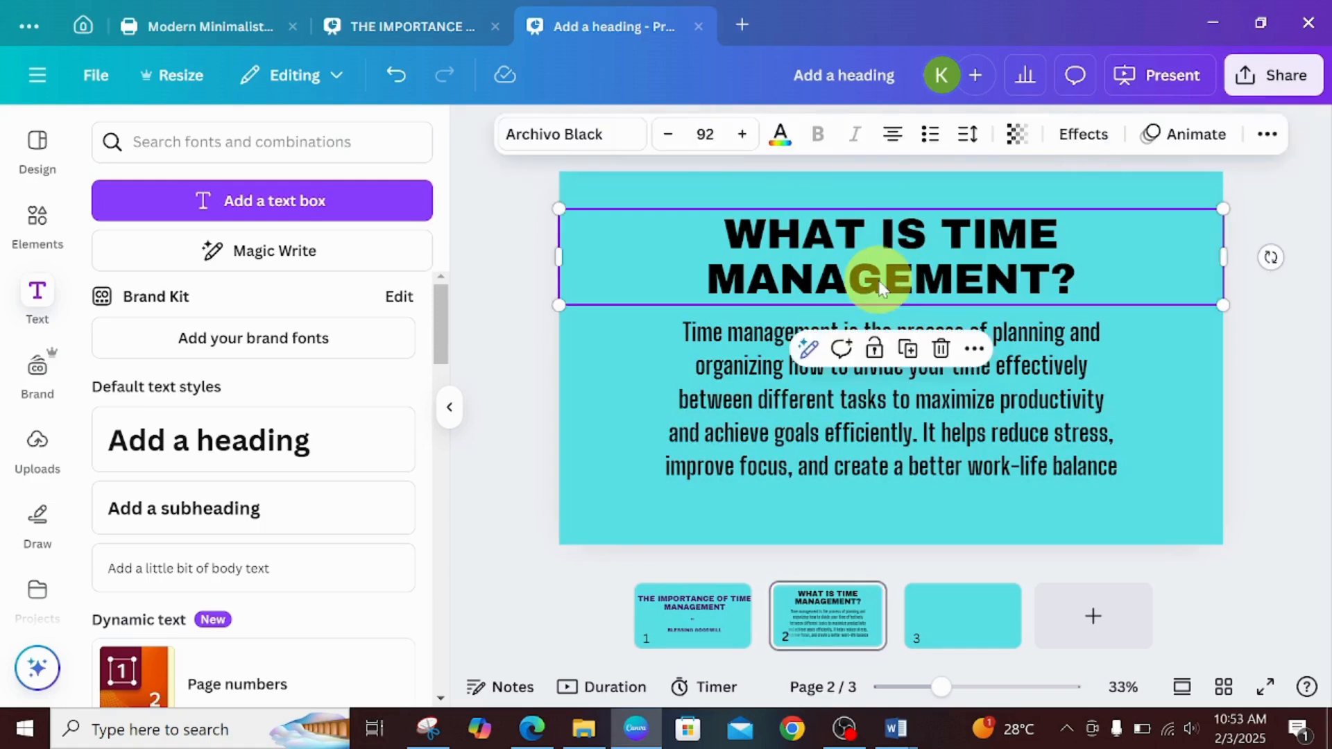
click(781, 135)
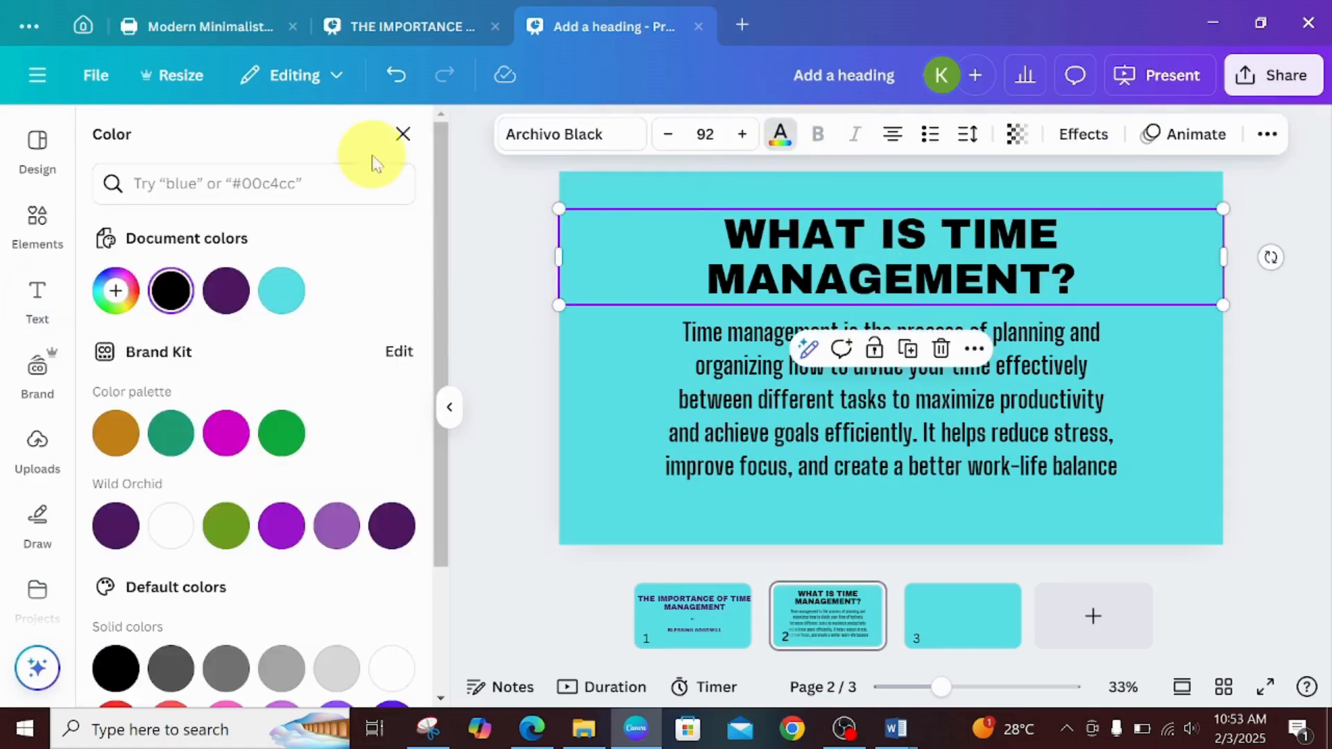
click(223, 295)
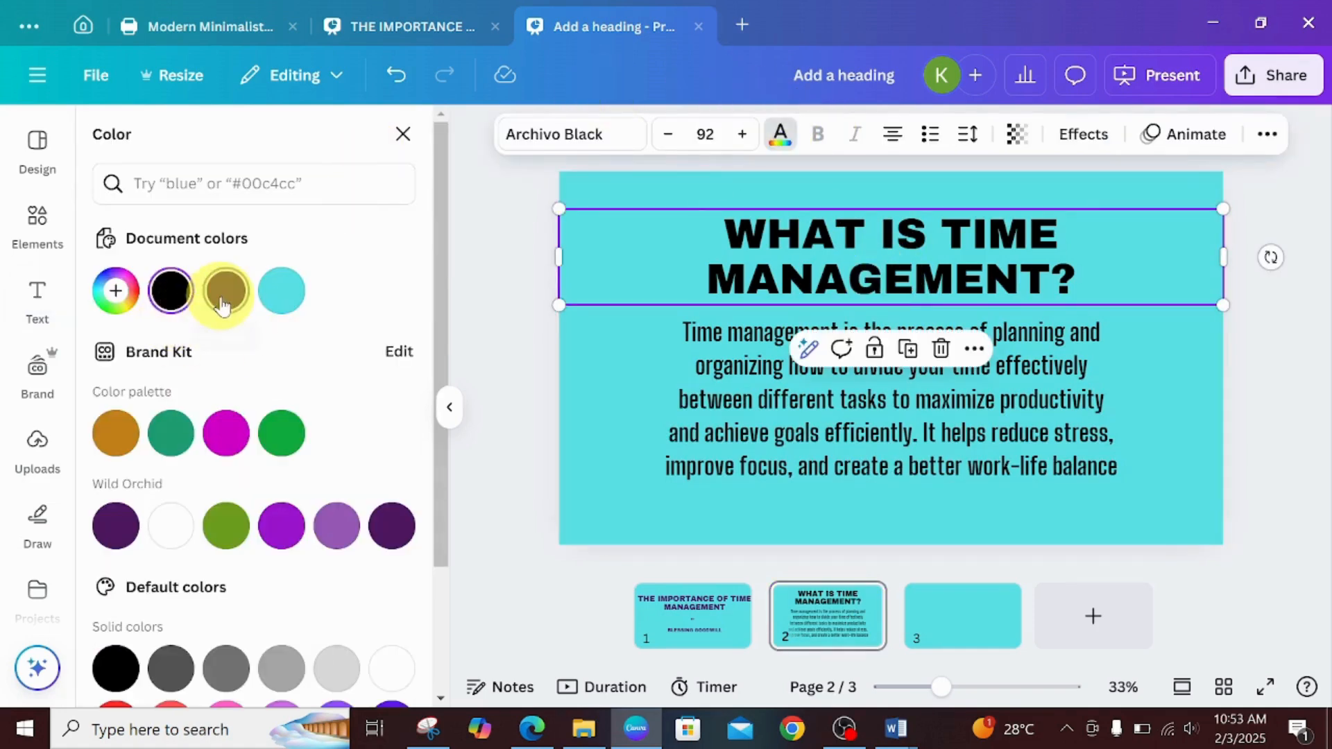
click(694, 402)
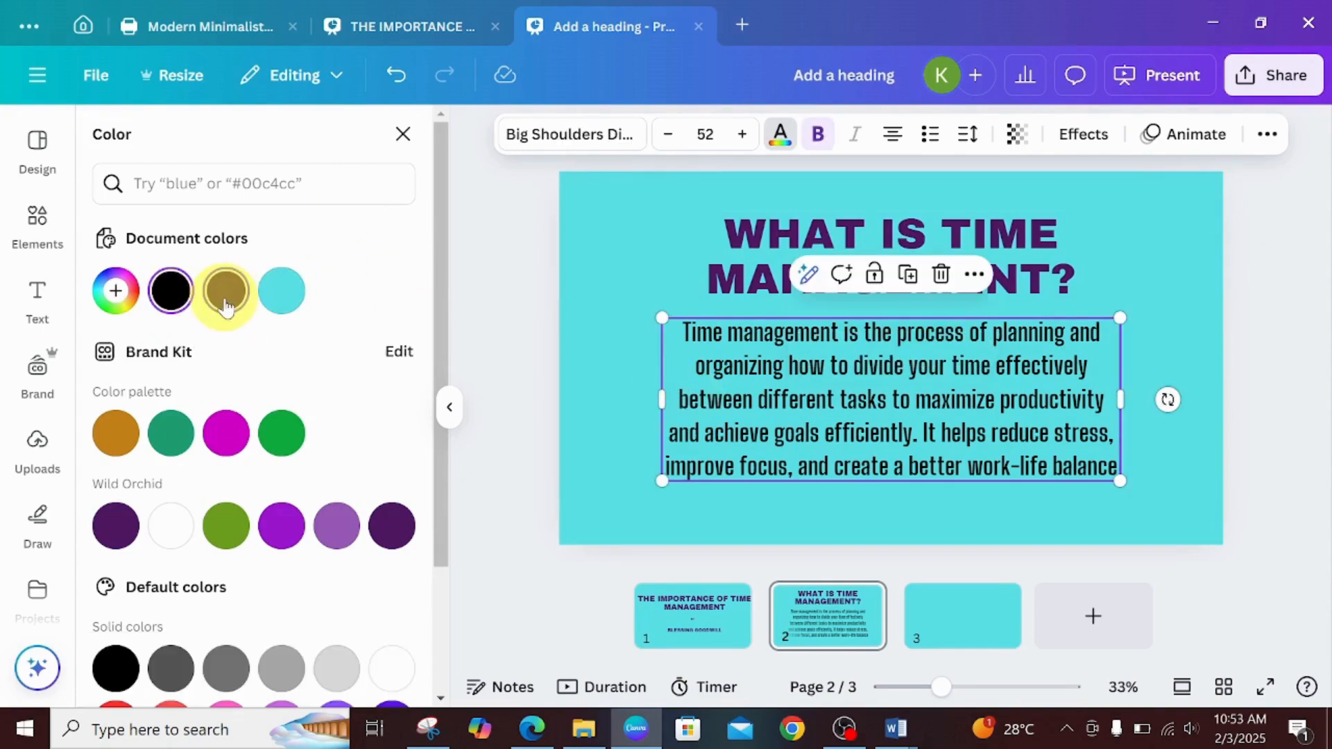
click(225, 295)
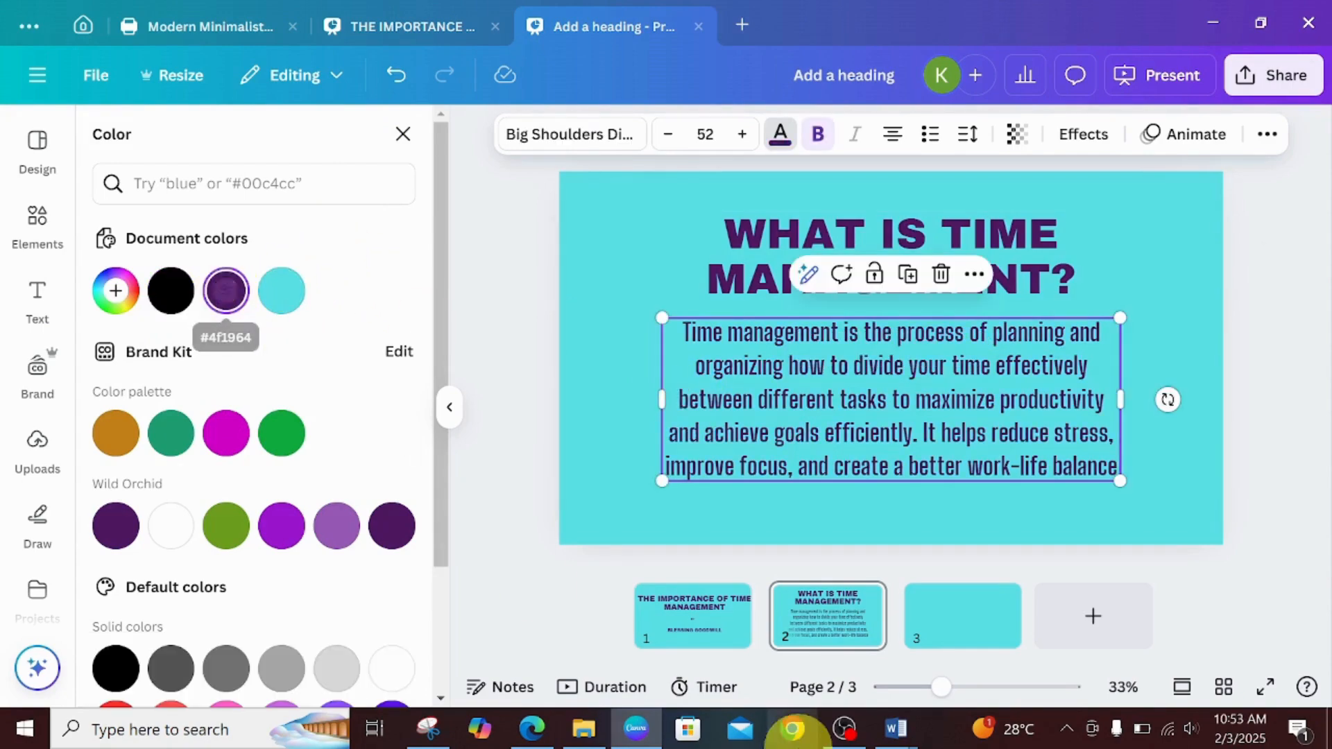
- Add a heading to page 3, move it up near the top of the page and set its font to Archivo Black
click(962, 608)
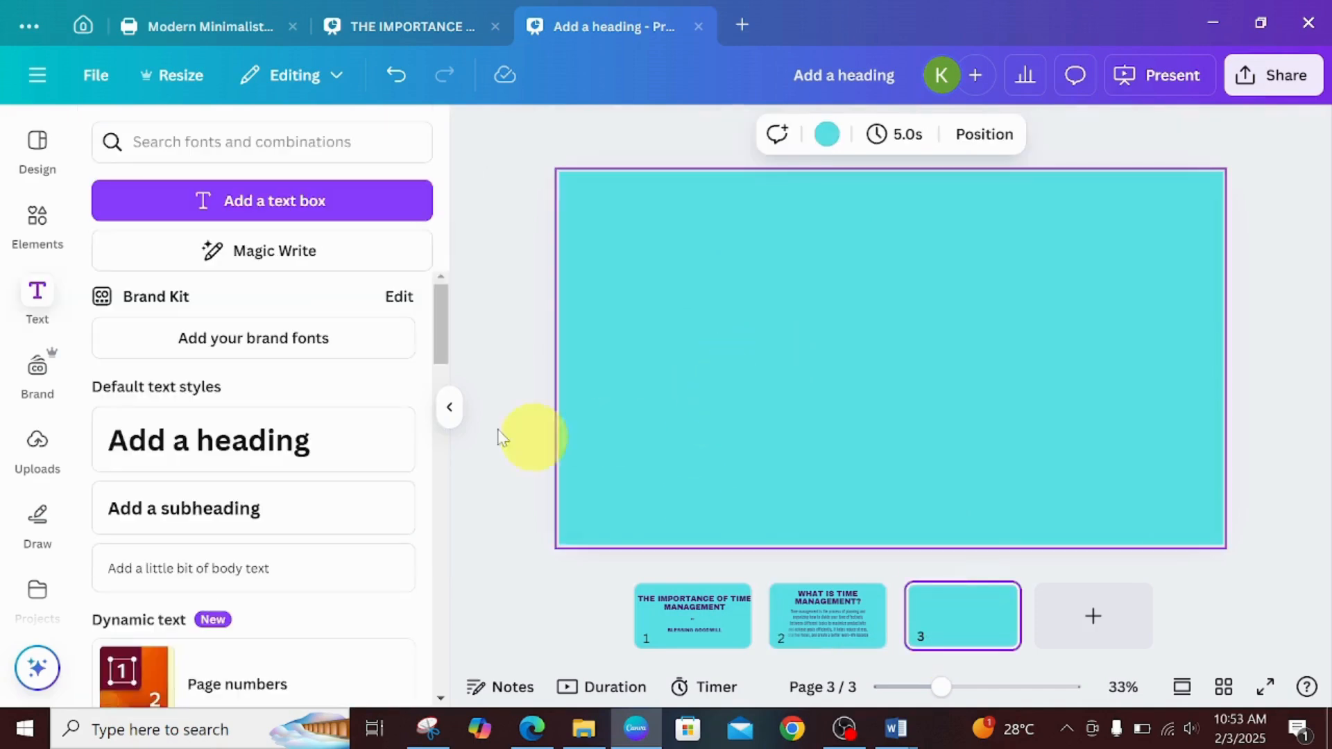
click(273, 452)
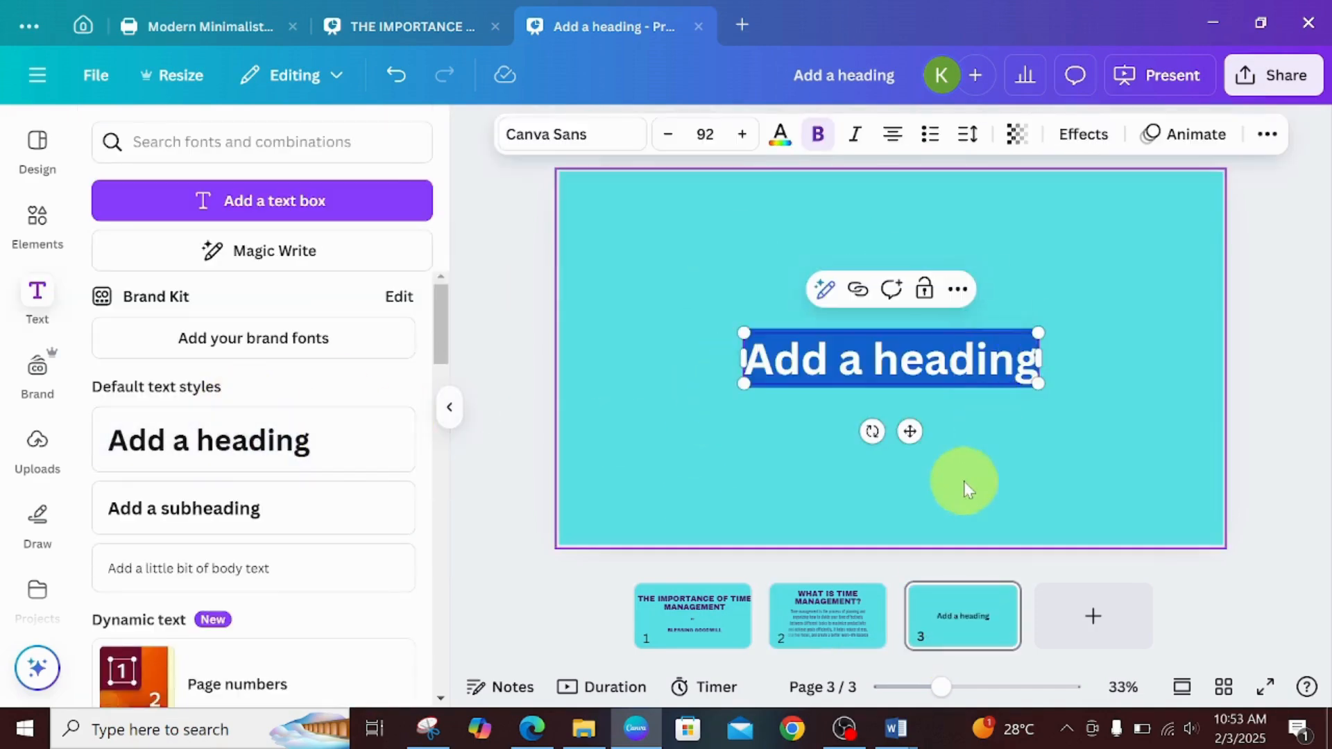
drag(906, 431, 902, 336)
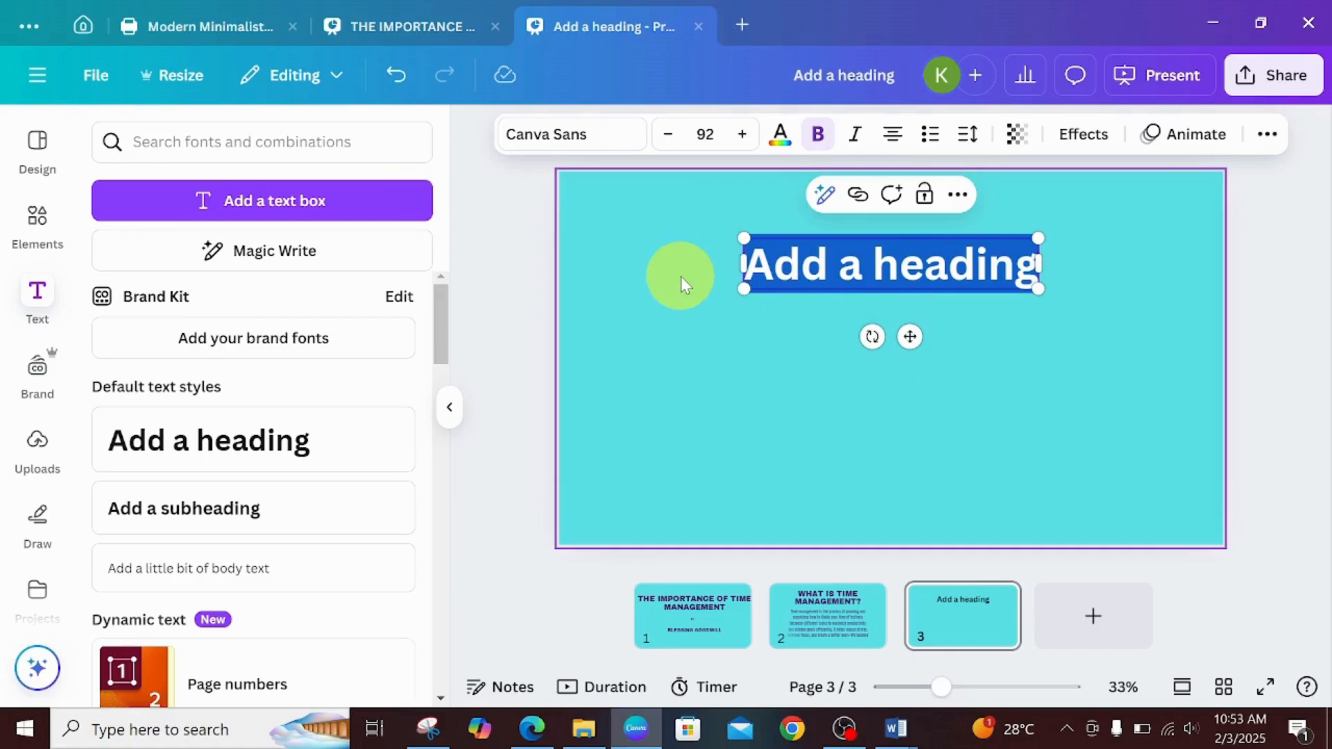
key(Escape)
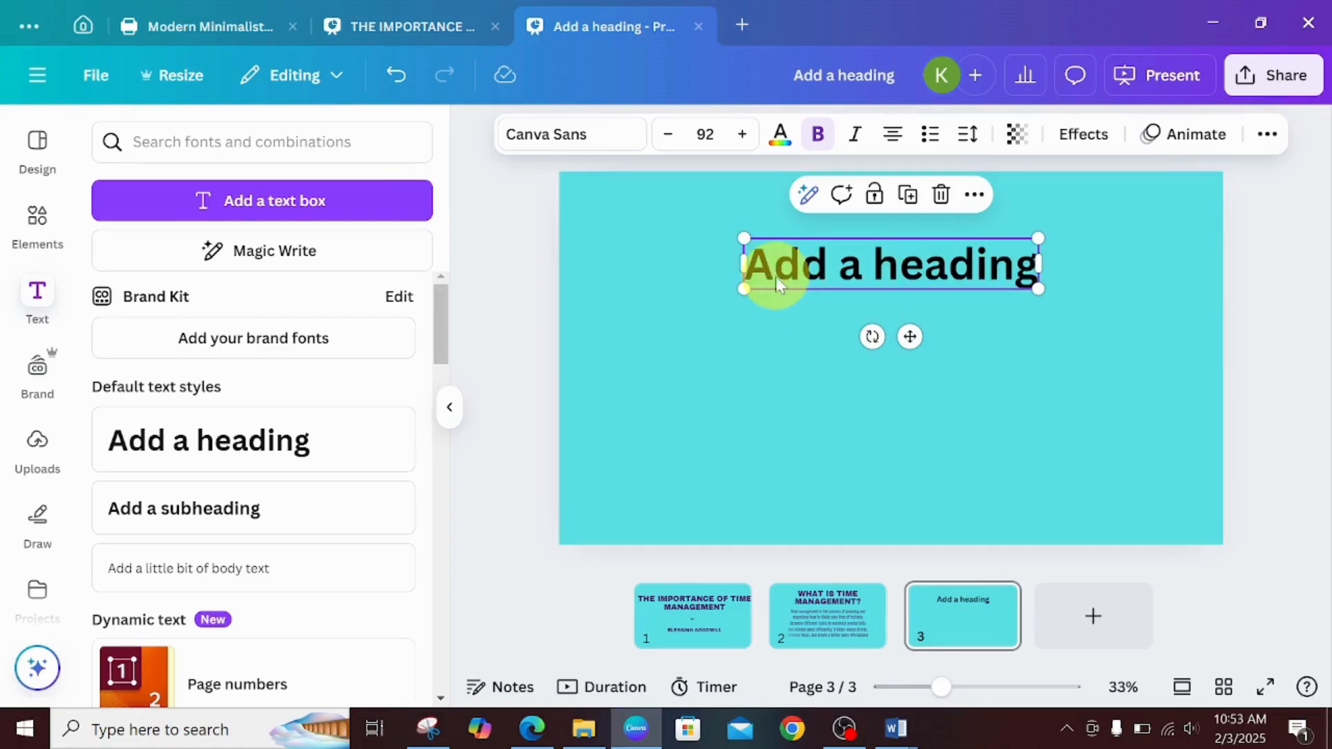
click(617, 144)
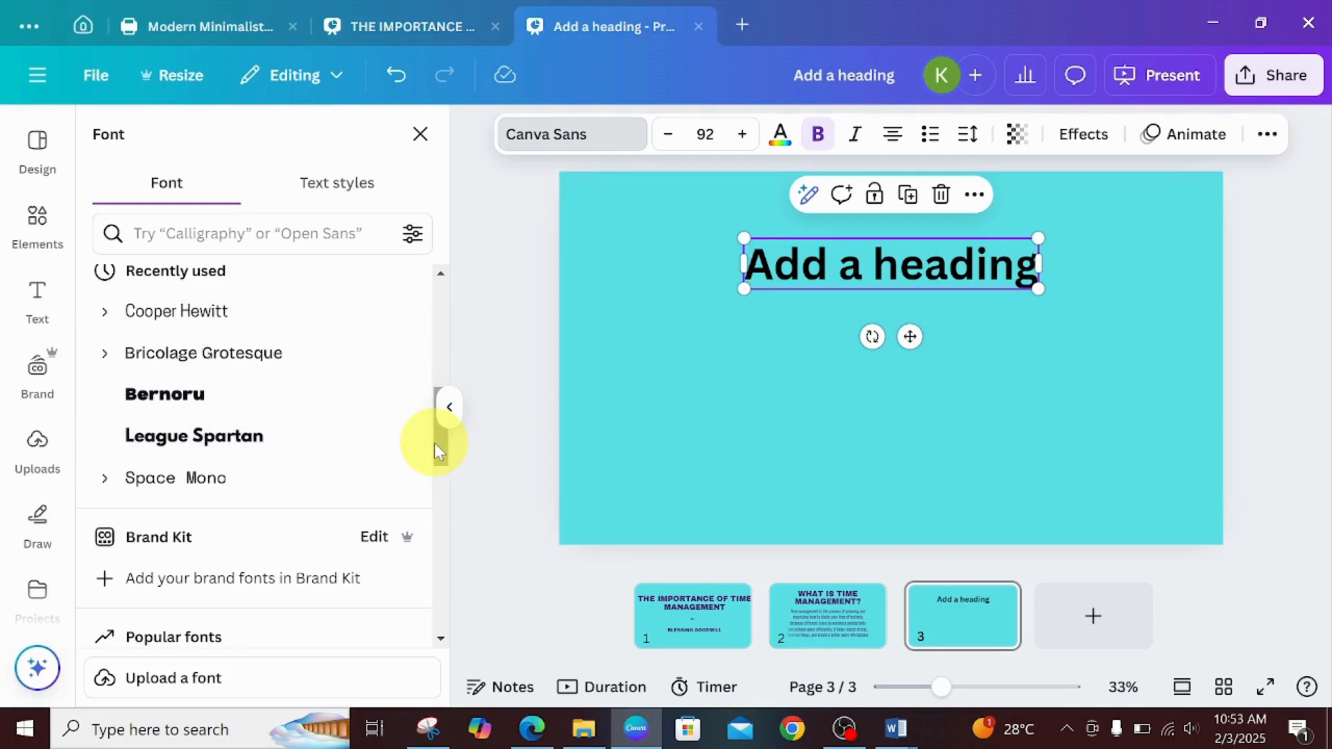
drag(438, 451, 434, 326)
click(262, 356)
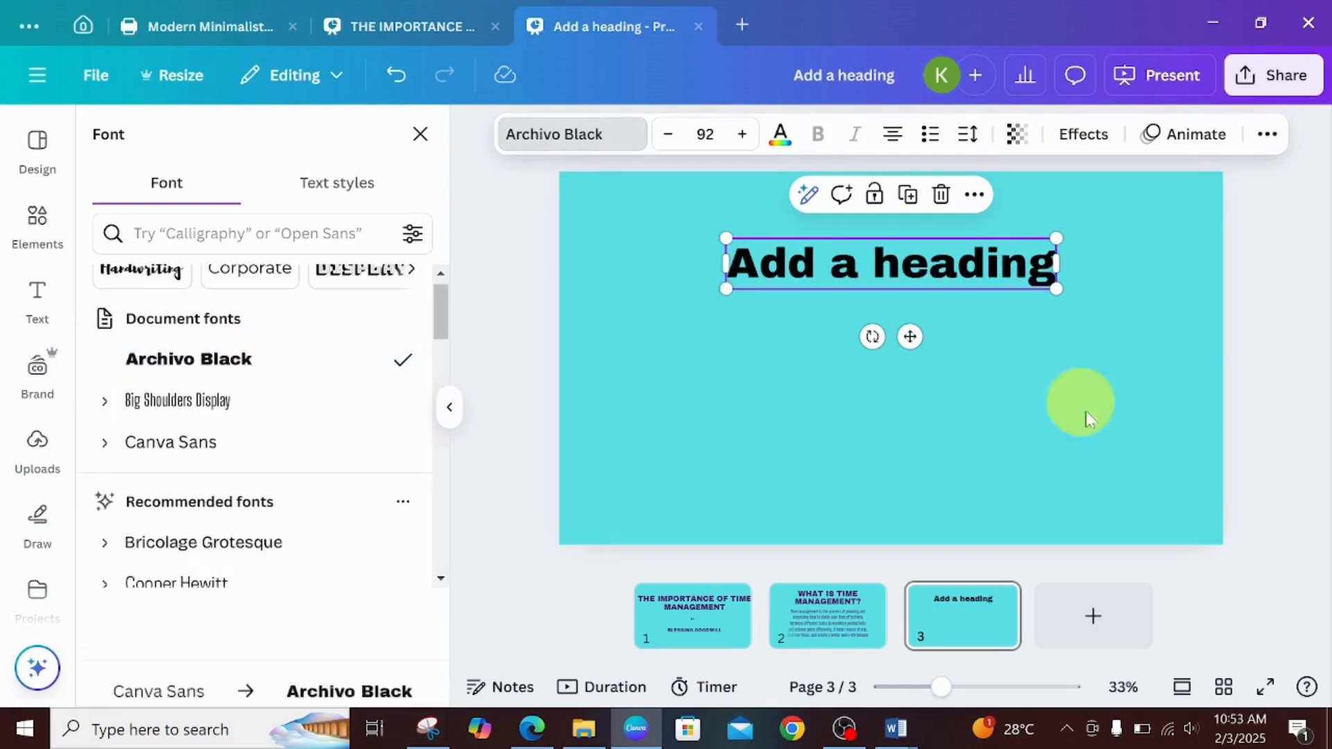
- Replace the heading placeholder with "3 Key Benefits of Managing Time Well" and tighten its line spacing to 1.07
double_click(729, 258)
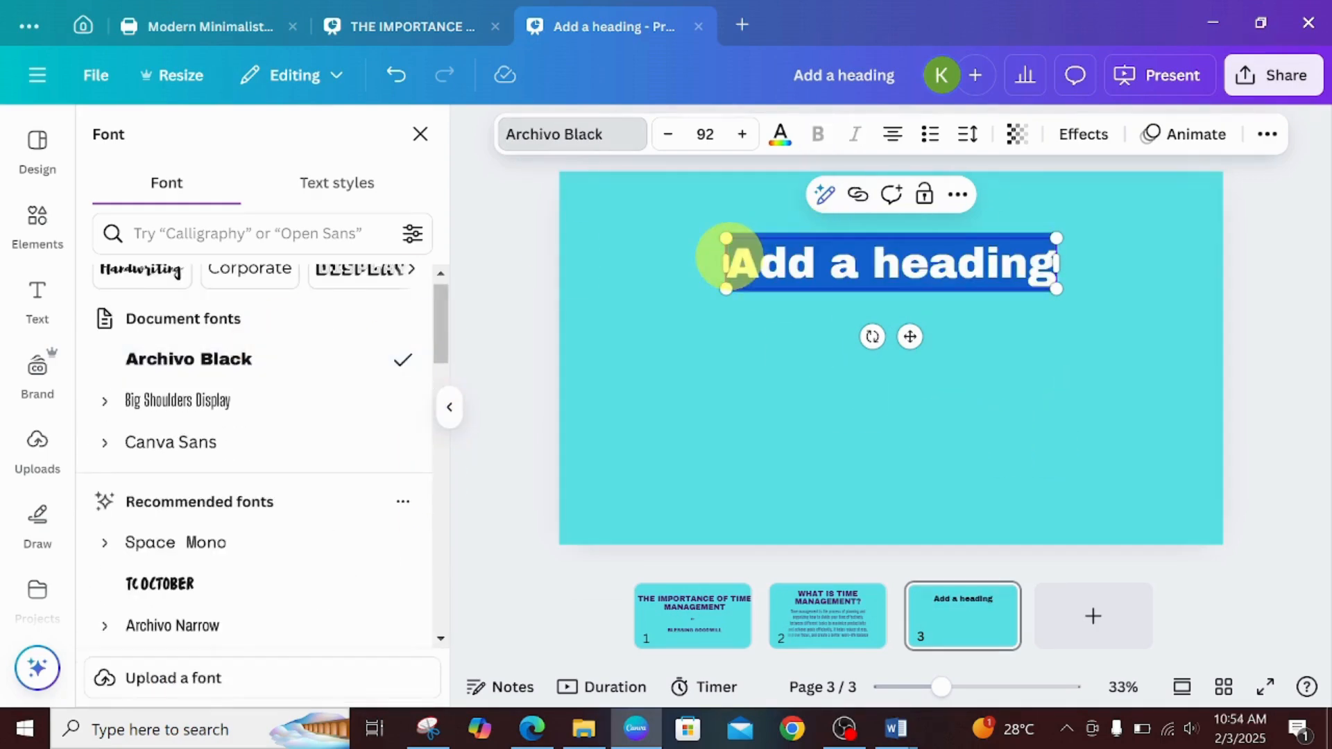
text(3 Key Benefits of Managing Time Well)
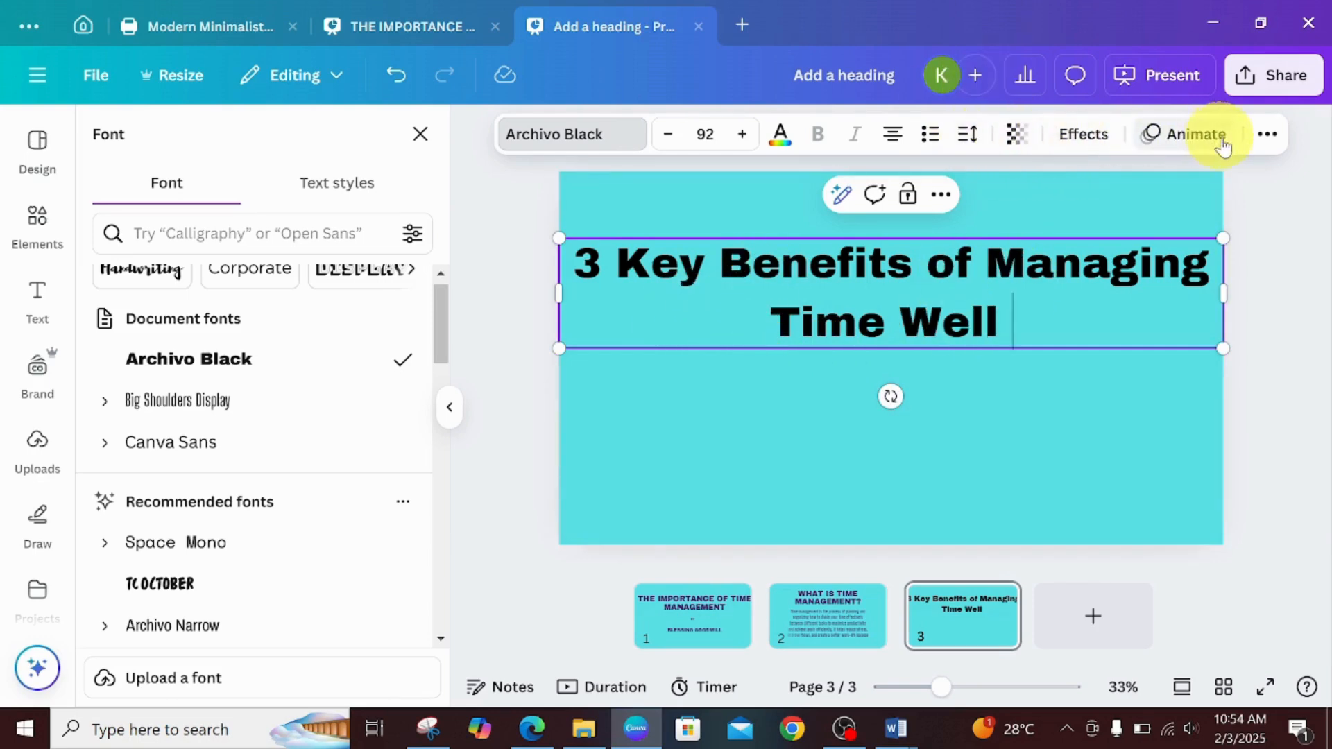
click(969, 139)
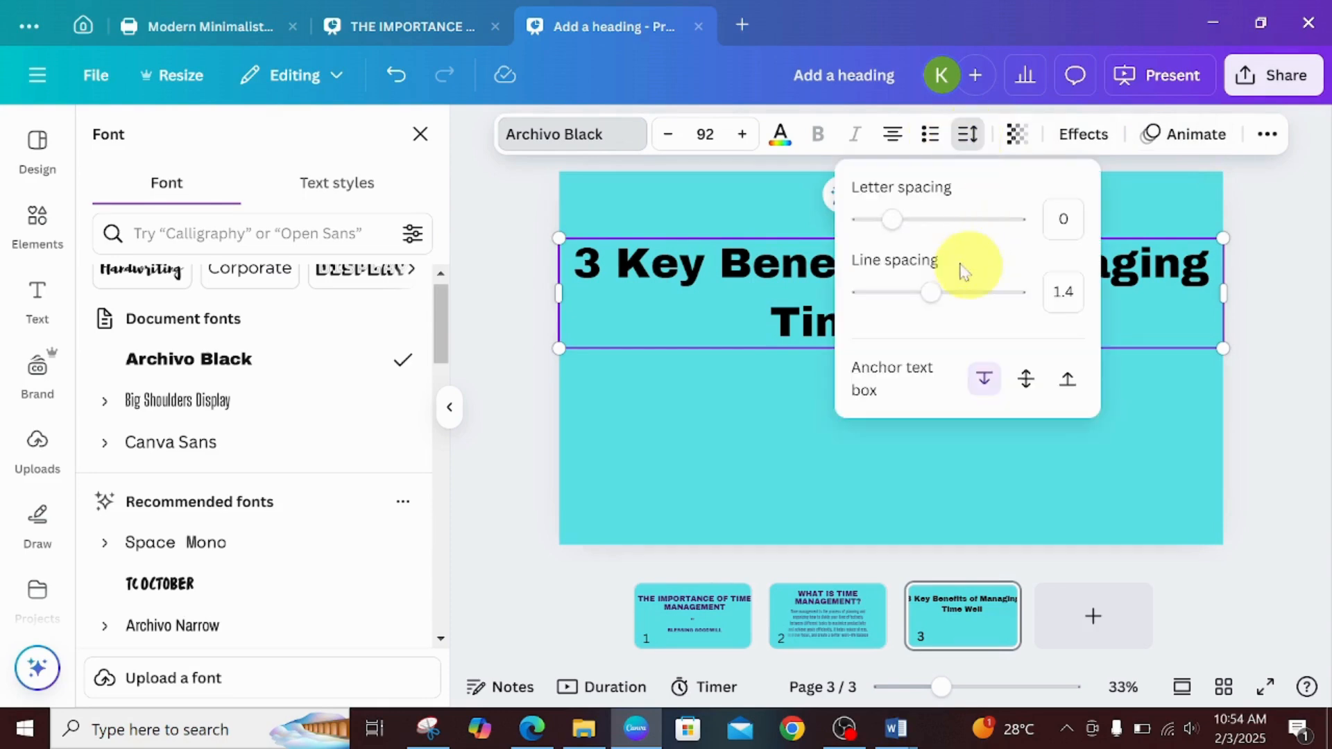
drag(928, 291, 905, 291)
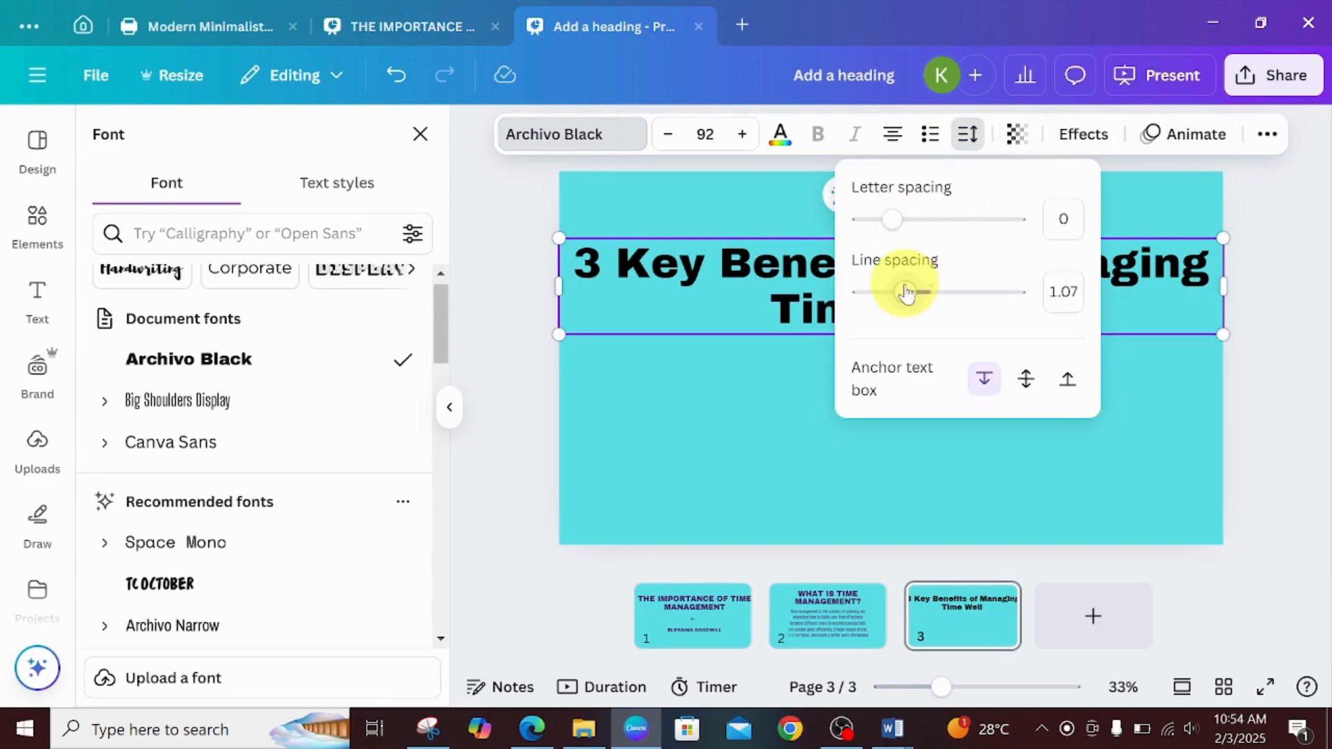
- Make the page 3 heading uppercase, narrow its text box slightly and reposition it a little higher and further right
click(1263, 135)
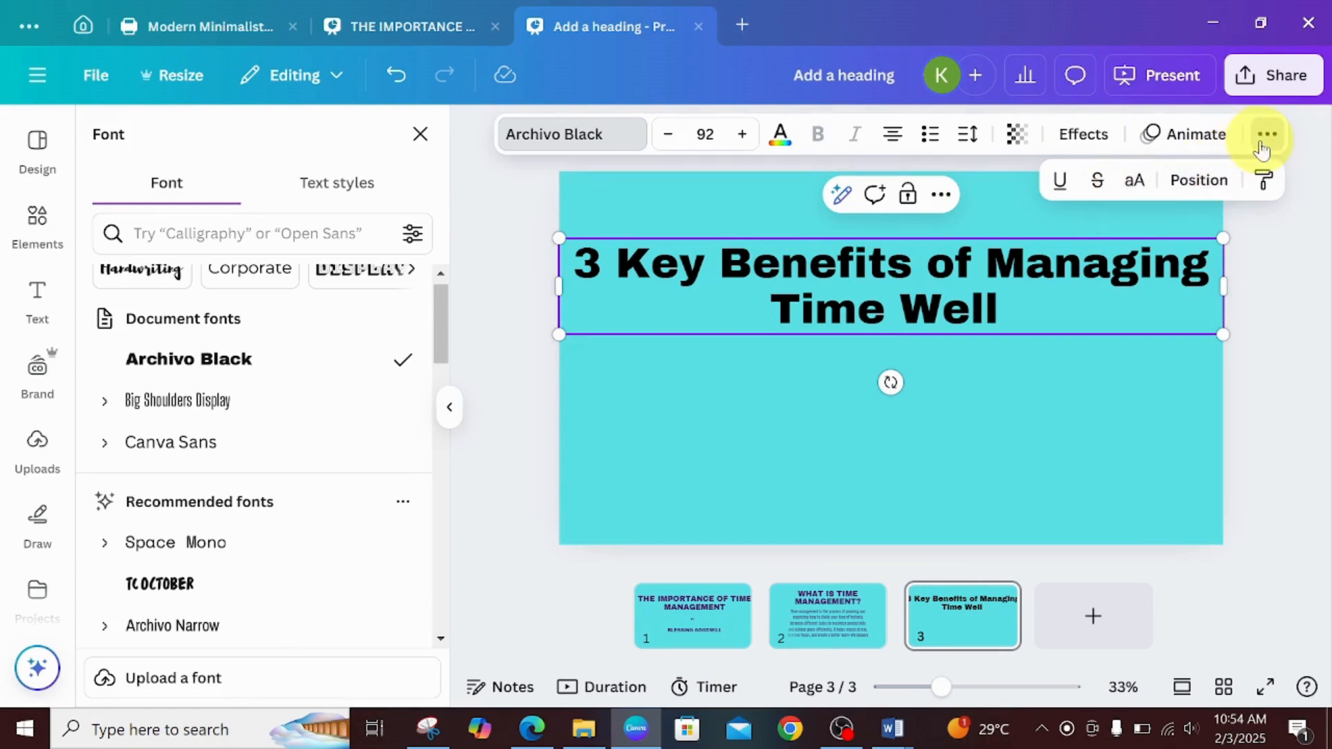
click(1134, 180)
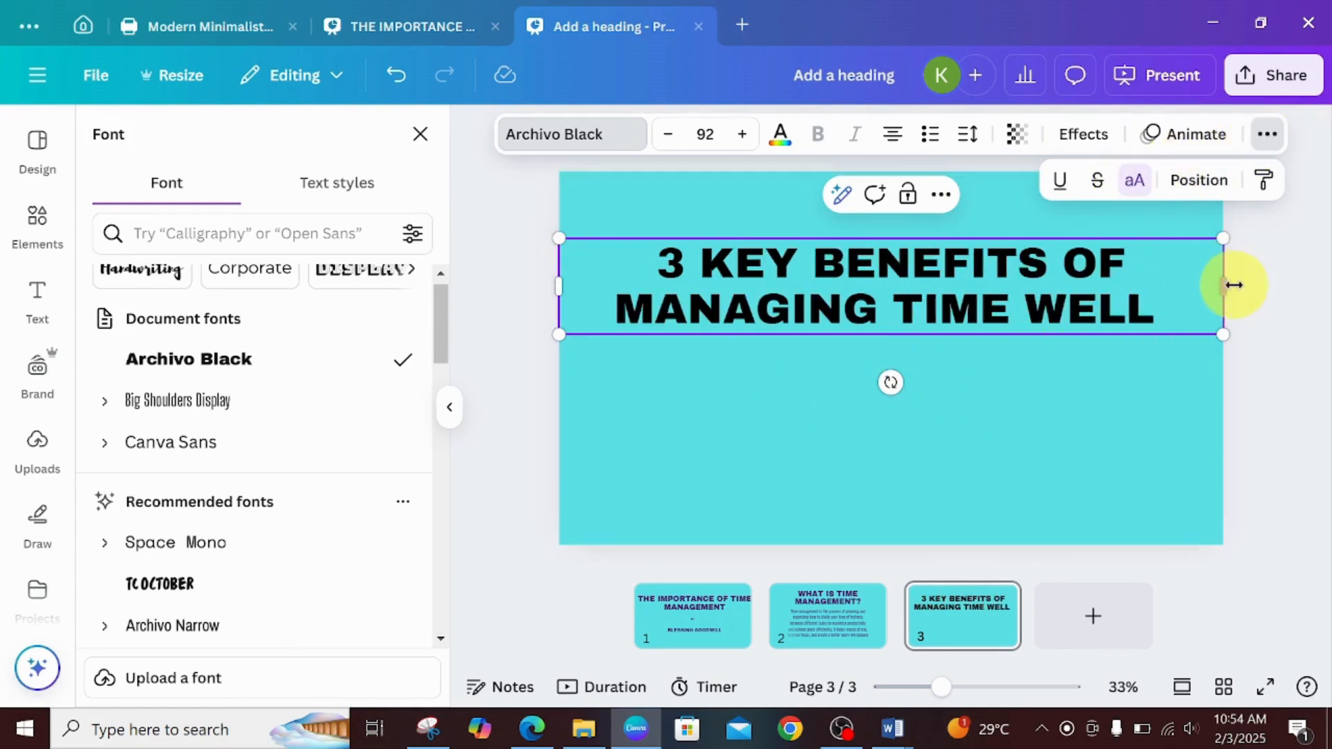
drag(1223, 281, 1152, 285)
click(1004, 356)
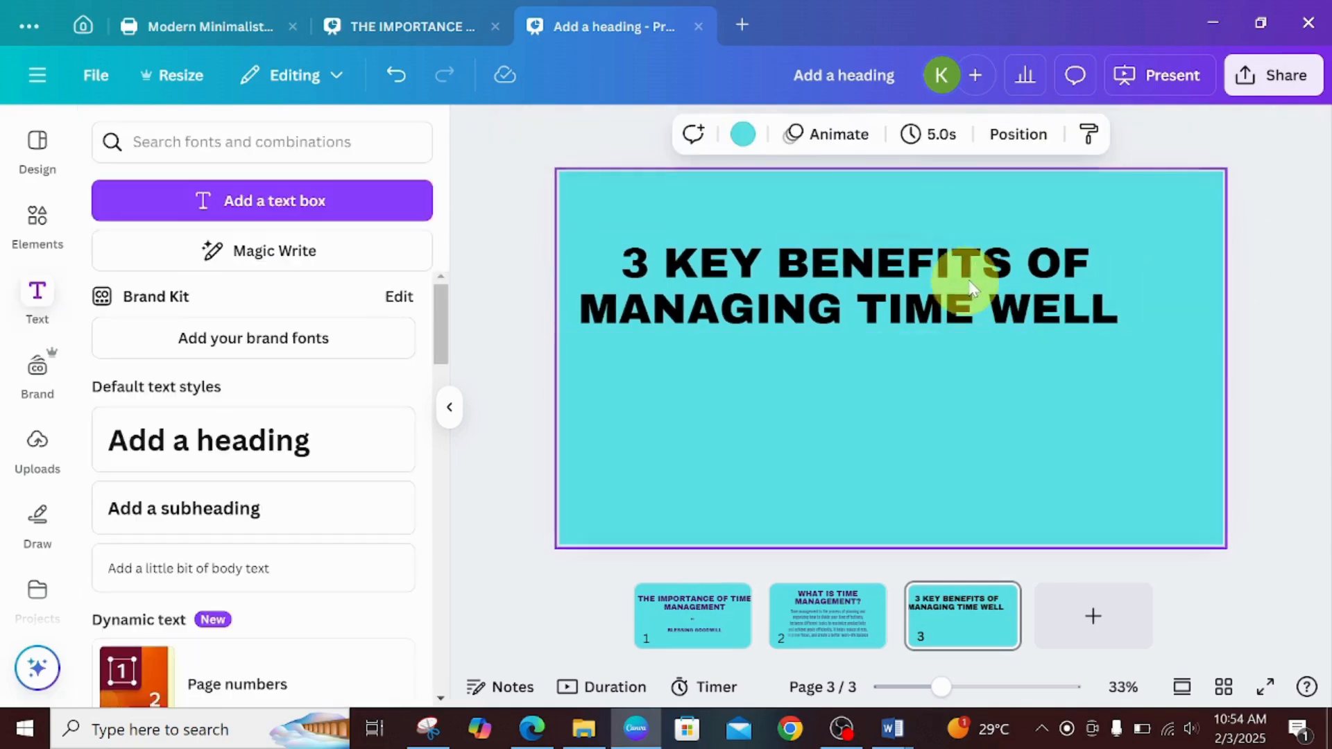
drag(972, 278, 1025, 257)
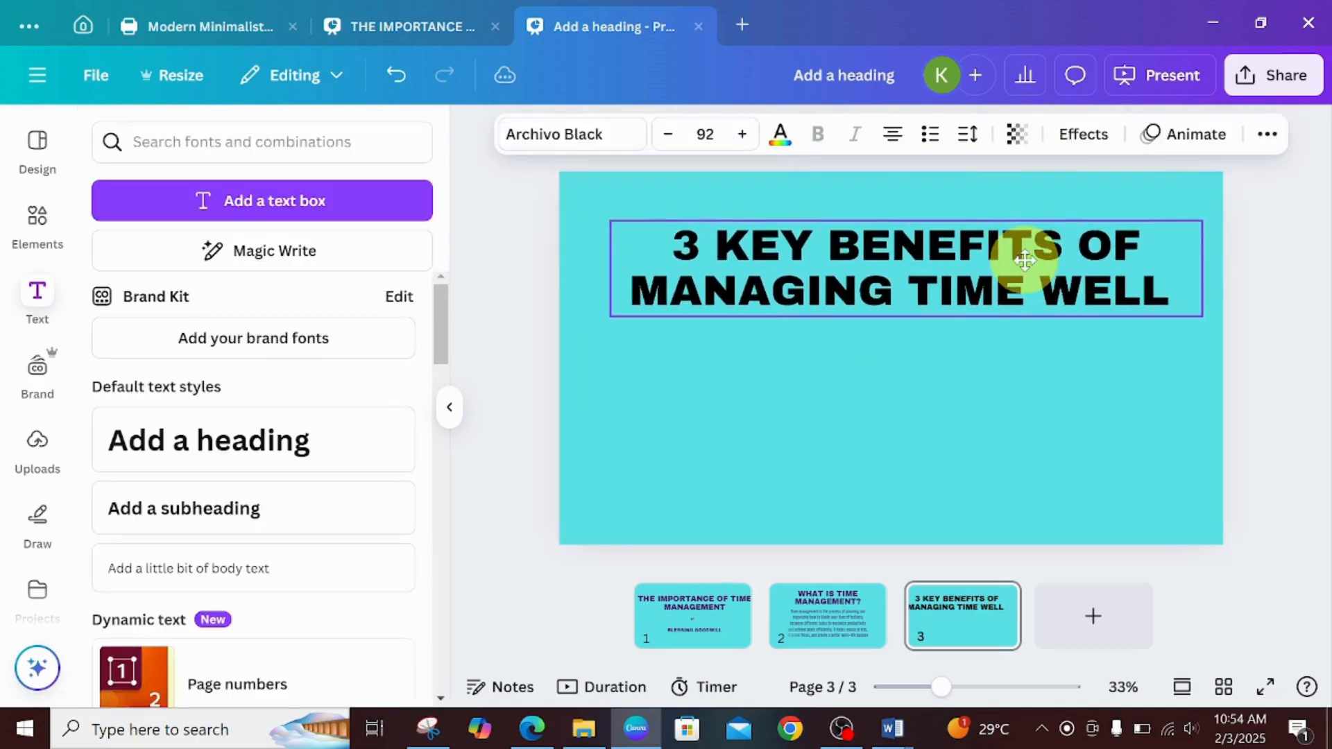
- Add a subheading lower beneath the heading and replace its placeholder with the three benefit bullets copied from Word's Document2
click(201, 514)
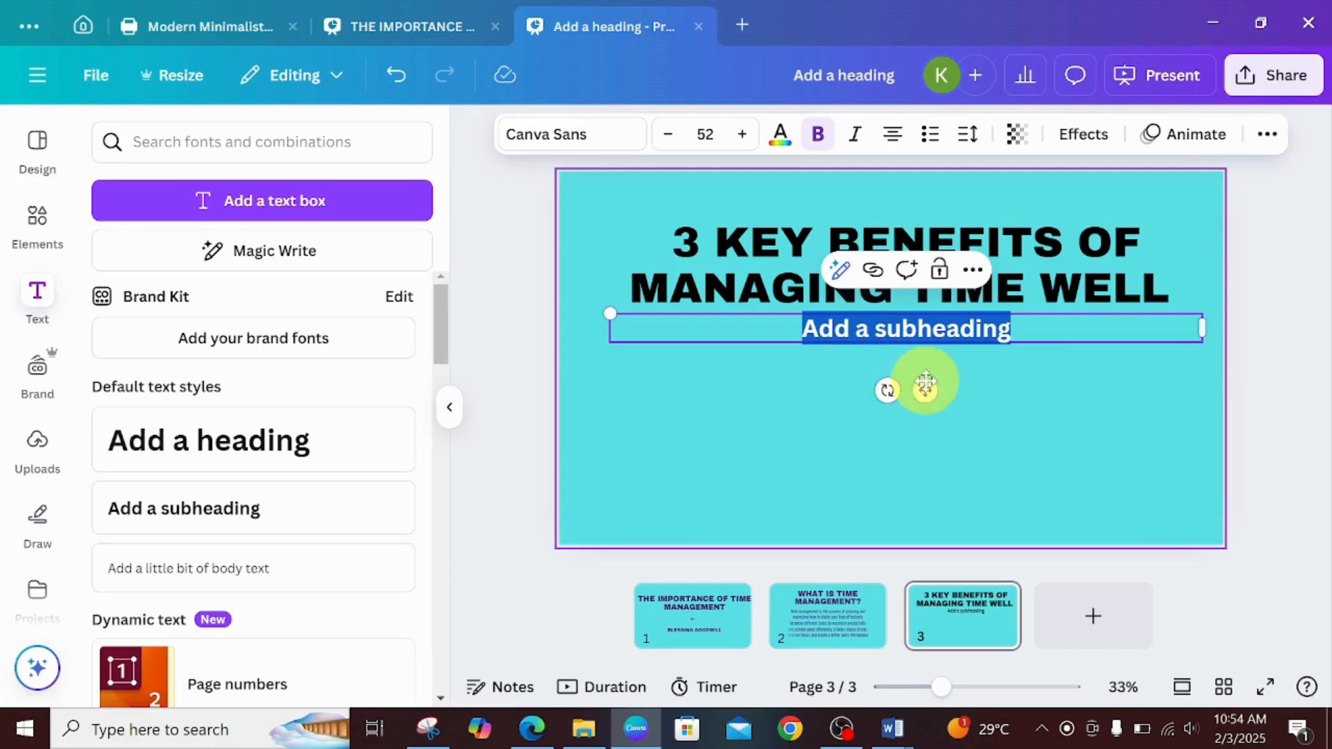
drag(930, 386, 928, 431)
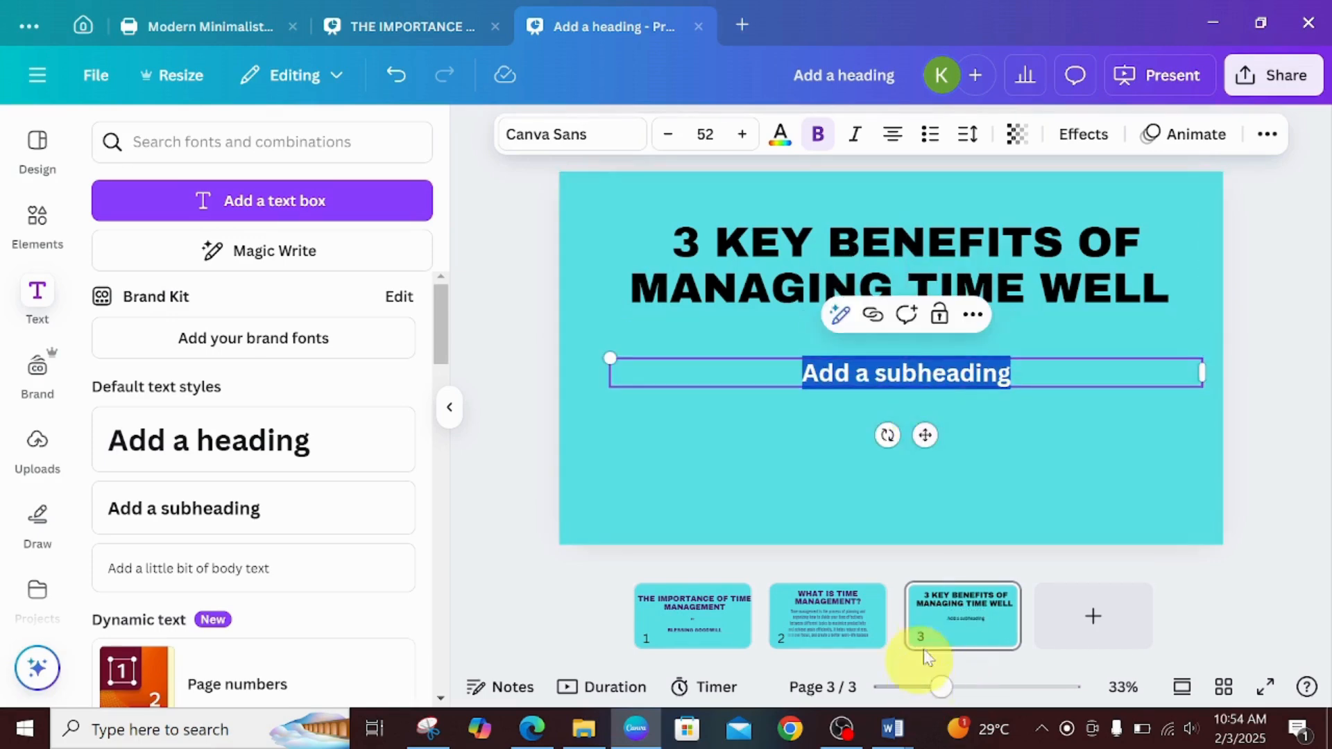
click(894, 730)
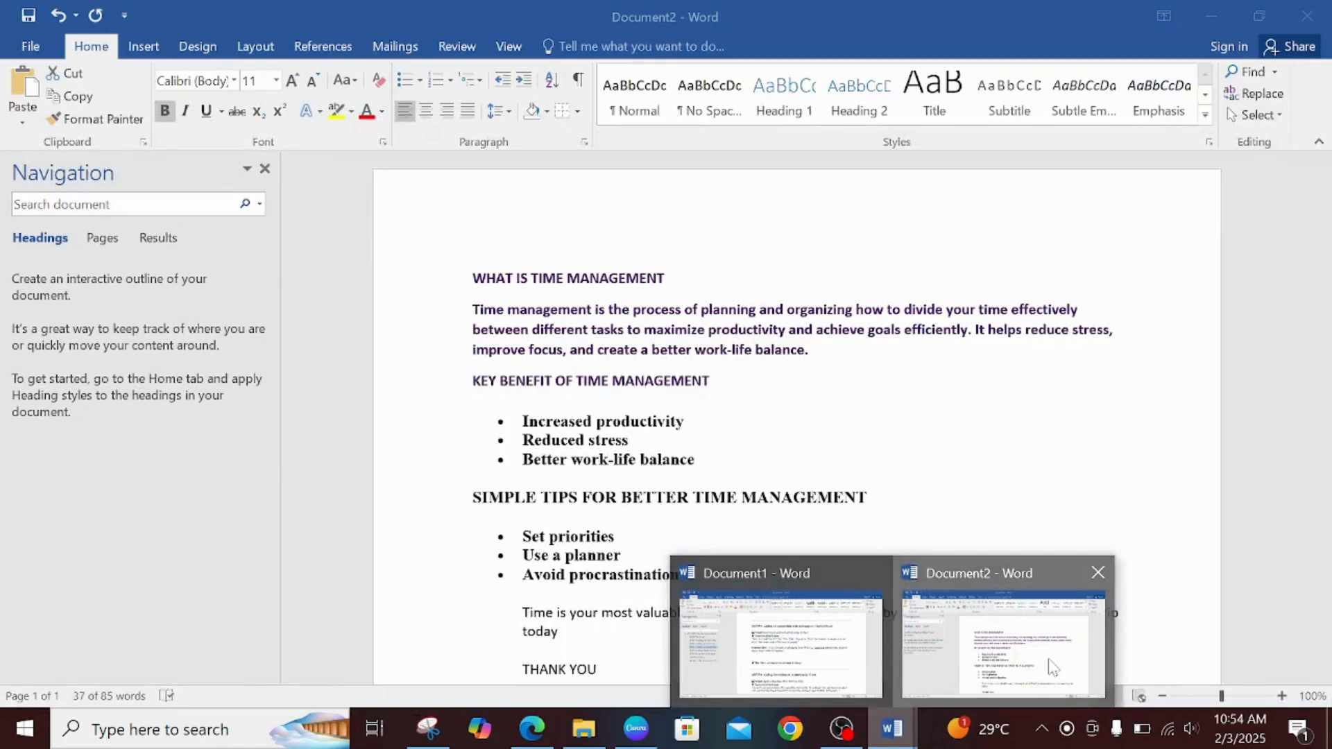
click(1044, 659)
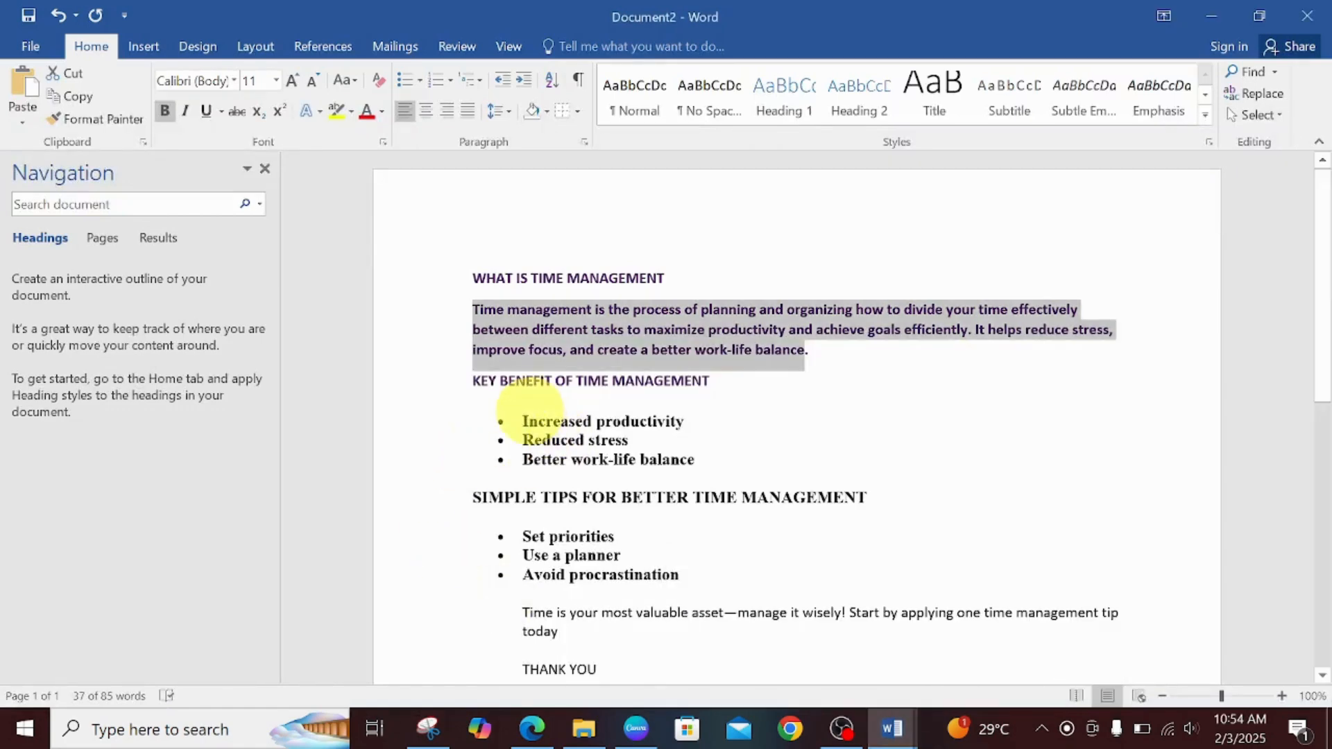
drag(521, 410, 666, 483)
key(ctrl+c)
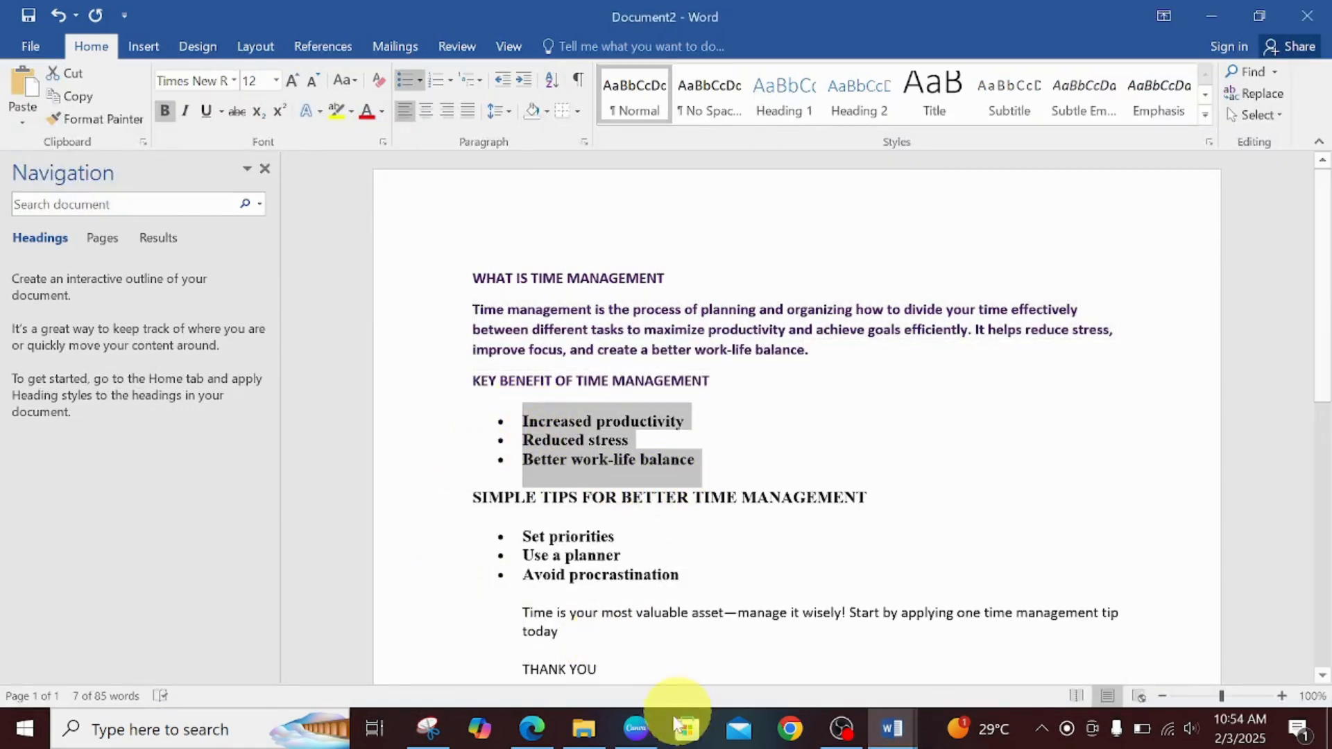
click(636, 729)
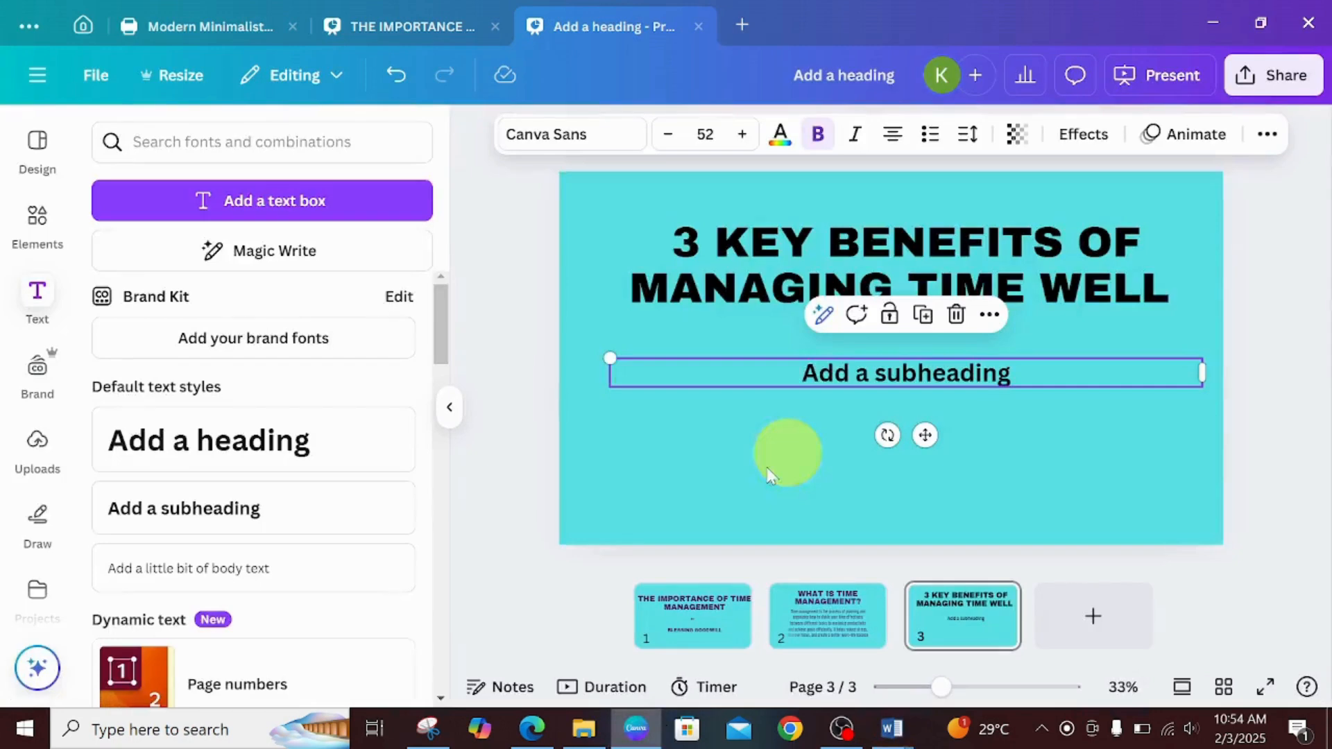
double_click(816, 380)
key(ctrl+v)
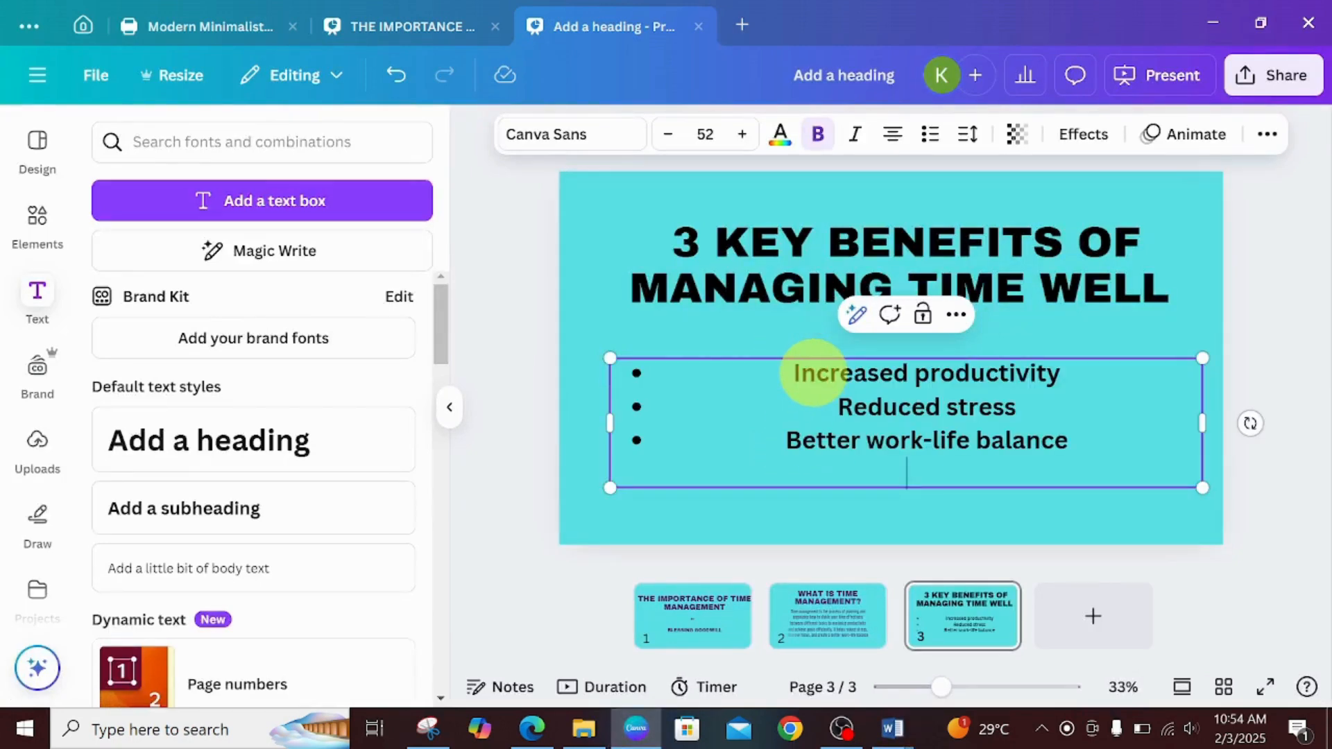
- Delete the empty last line of the benefits list and set the three bullets' font to Big Shoulders Display
click(554, 136)
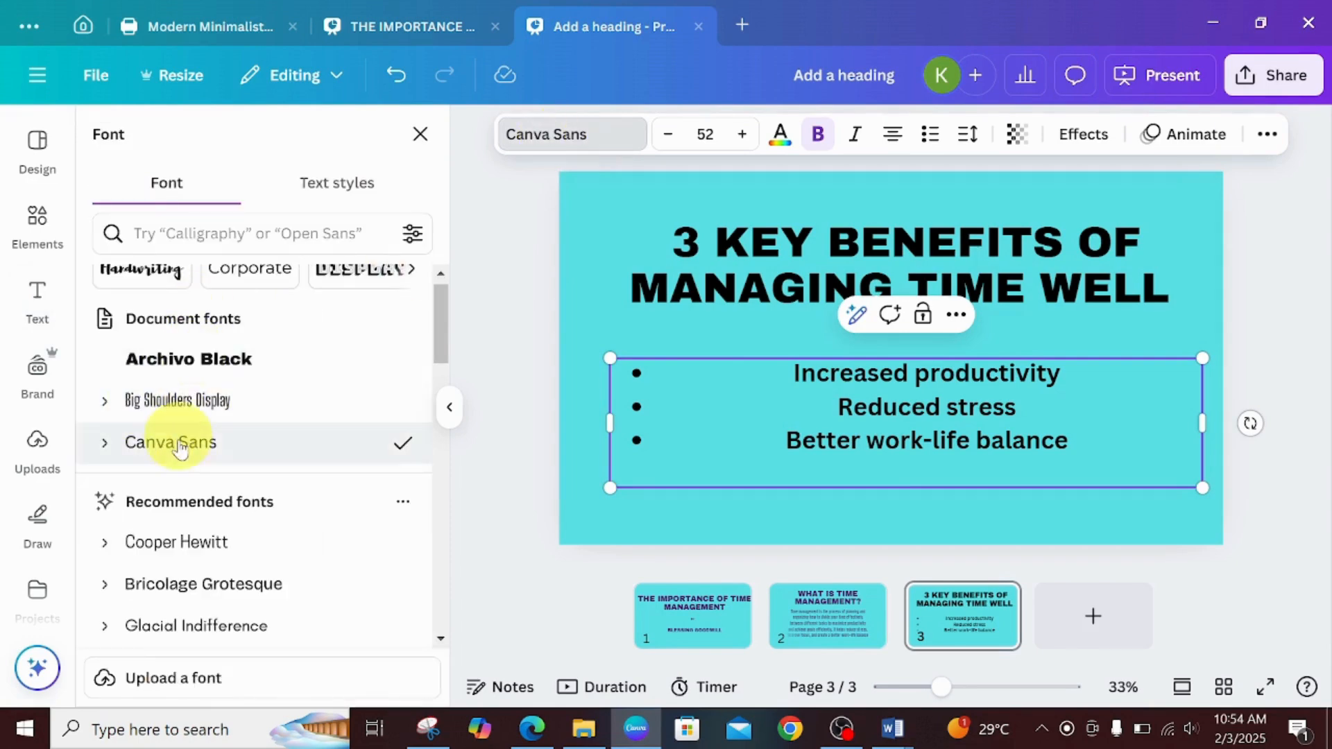
click(201, 402)
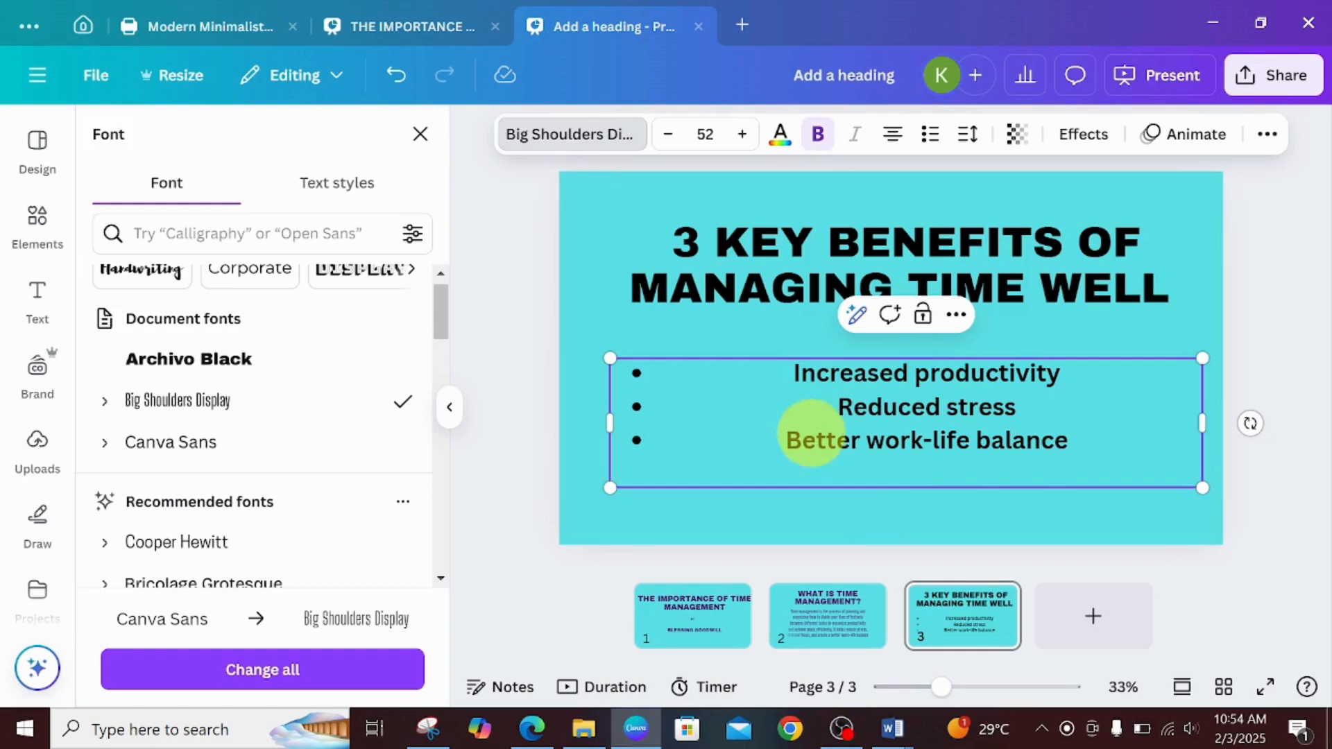
key(BackSpace)
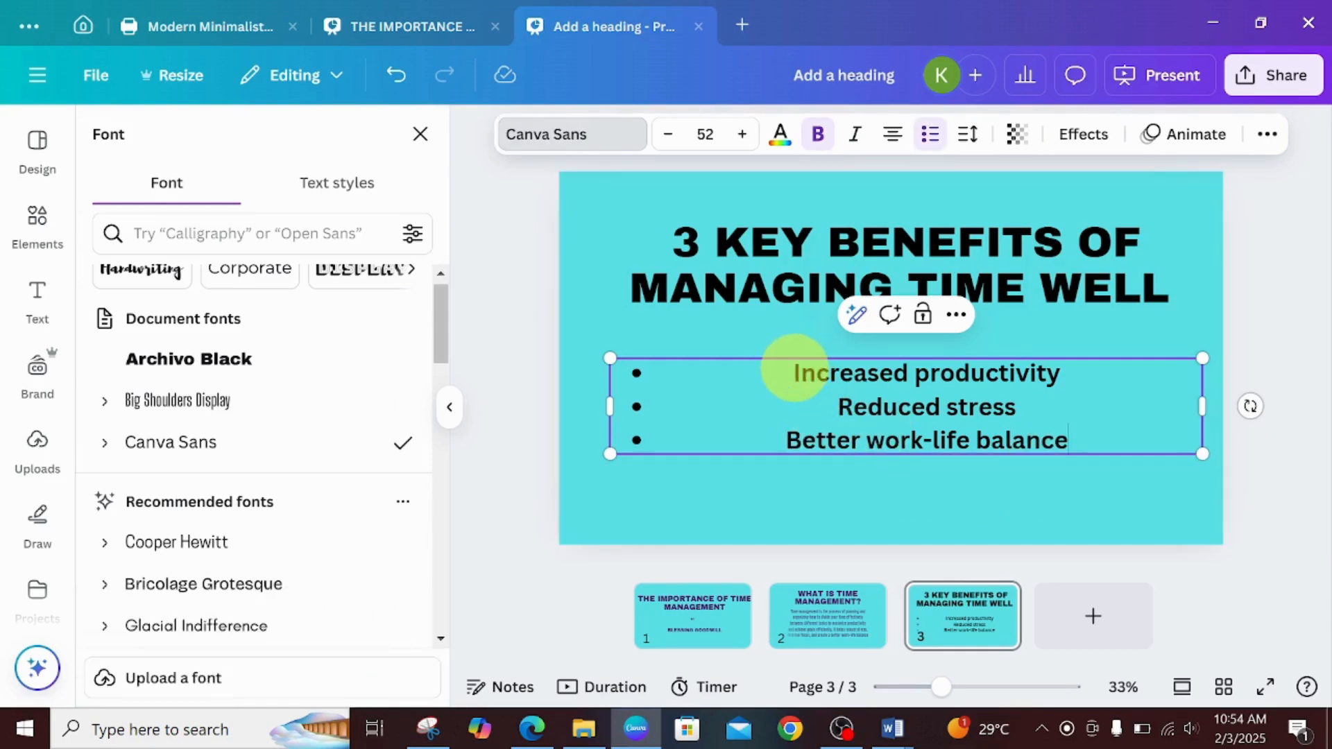
drag(795, 372, 1055, 439)
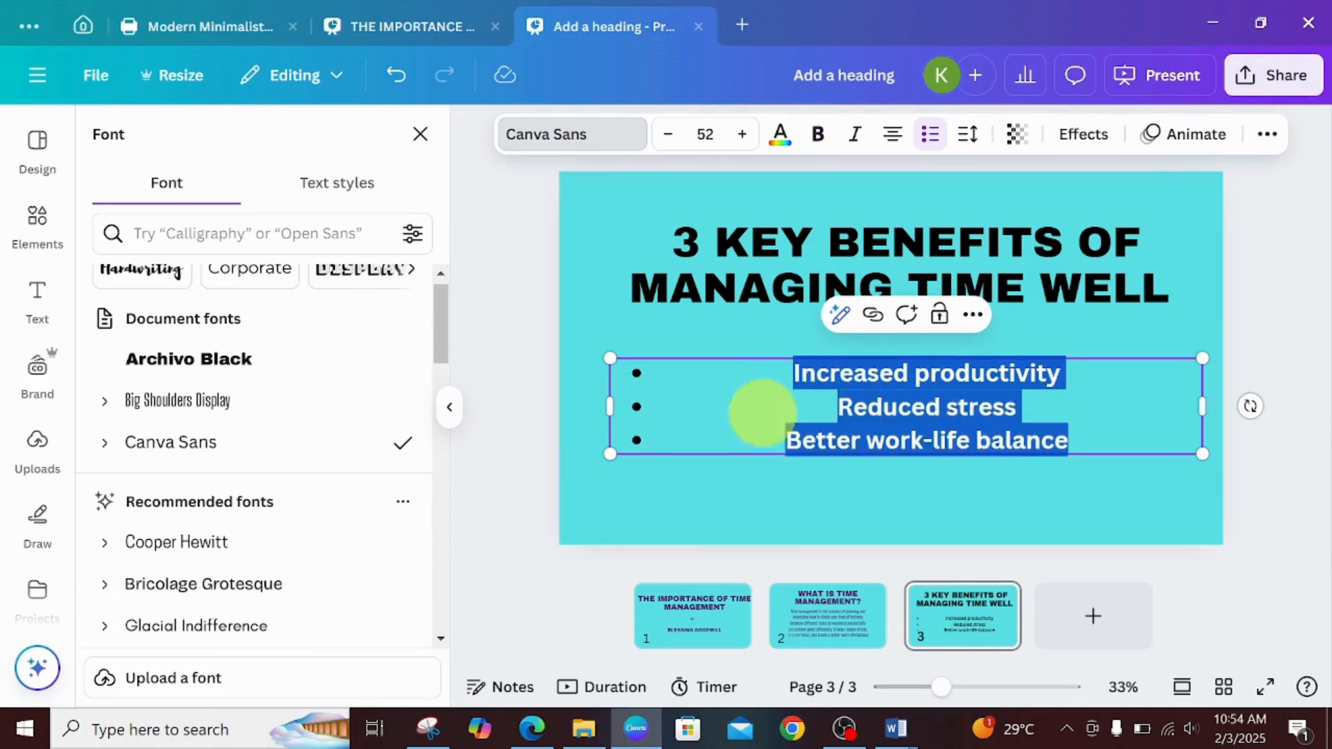
click(247, 401)
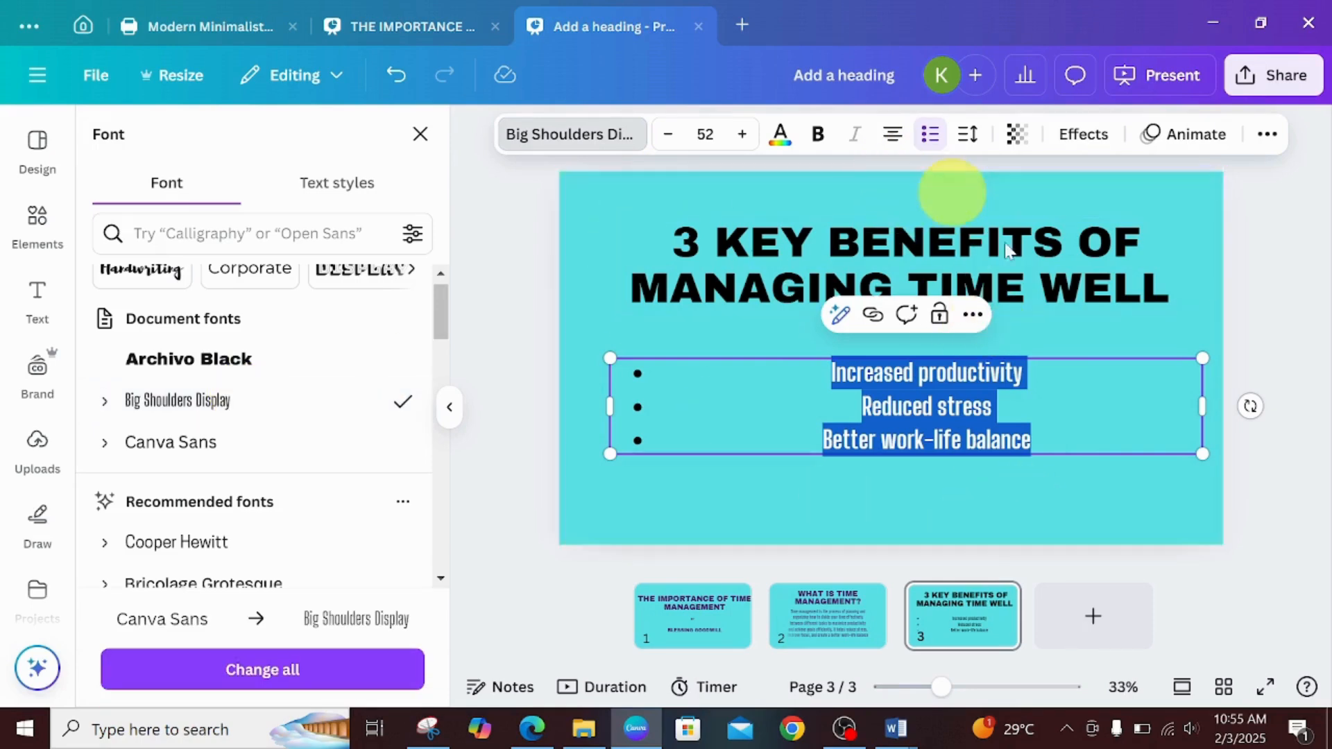
- Left-align the three benefit bullets, then narrow their text box to fit and centre it beneath the heading
click(893, 137)
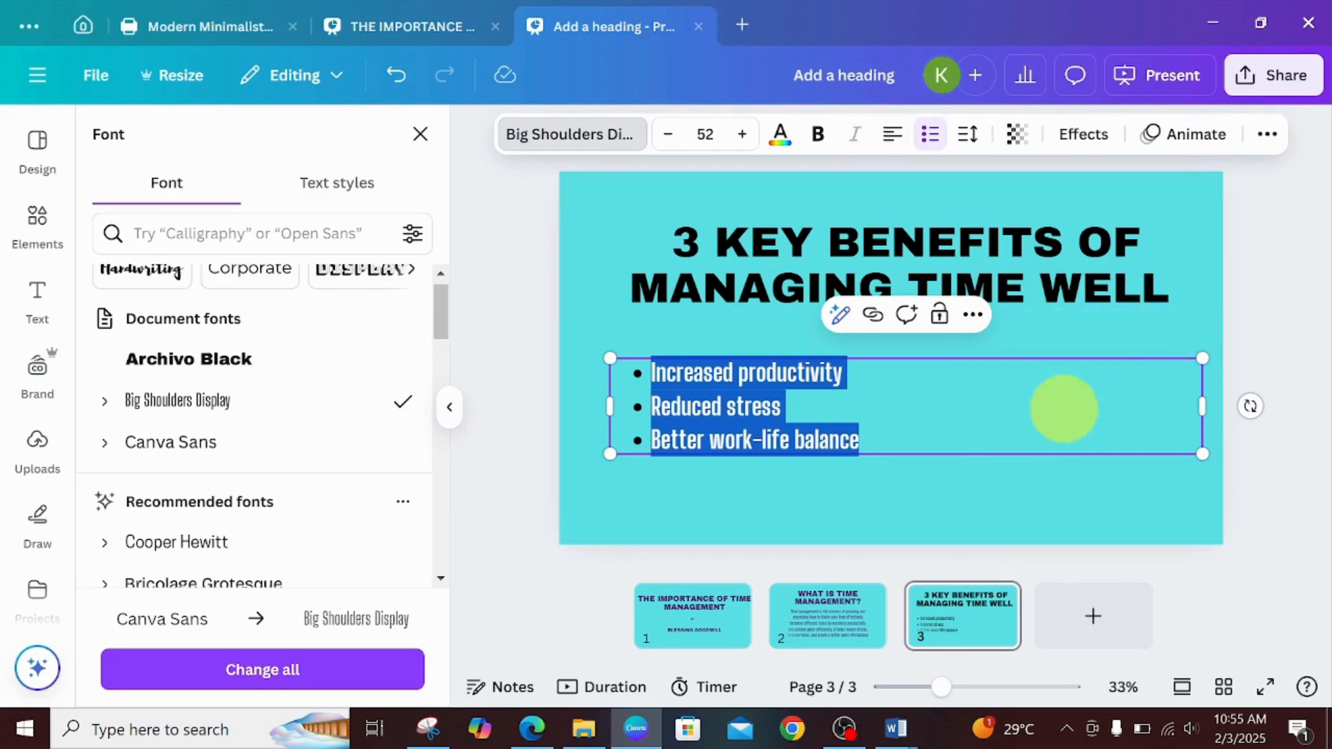
drag(1203, 412, 891, 406)
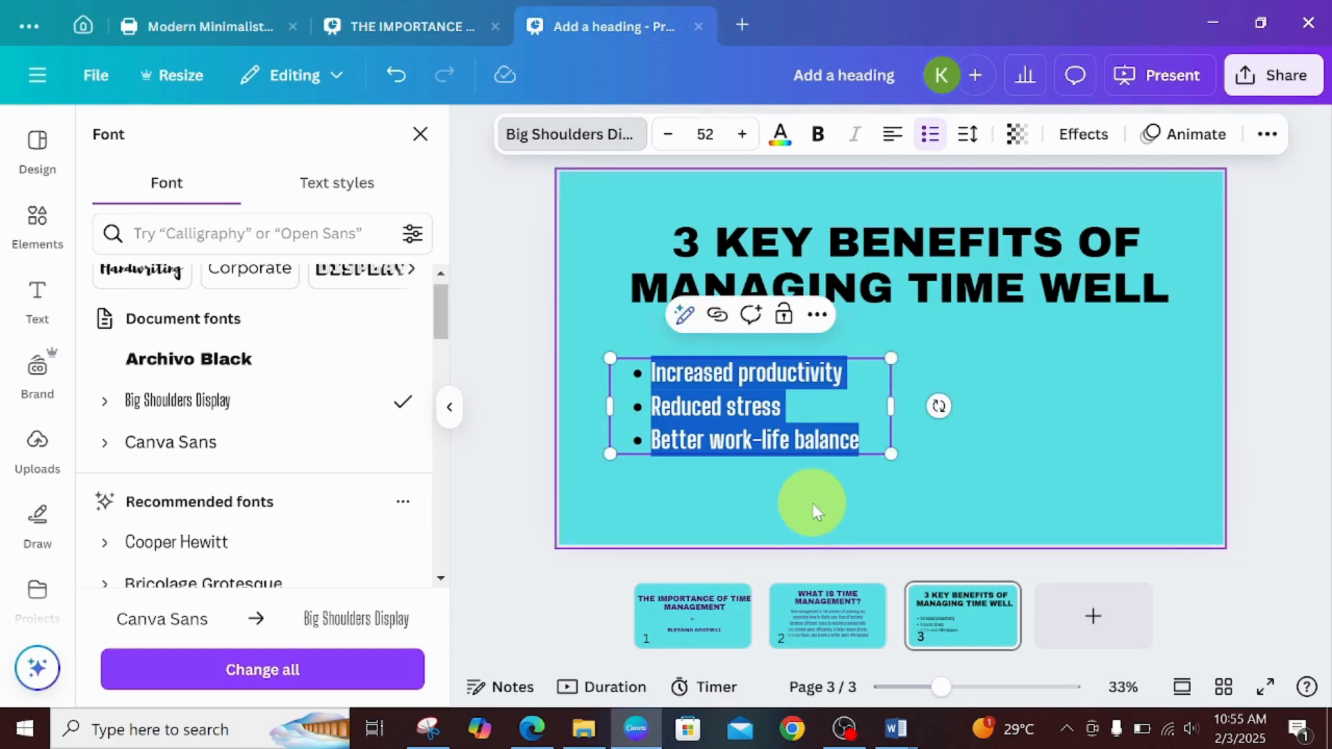
click(749, 404)
drag(758, 404, 899, 385)
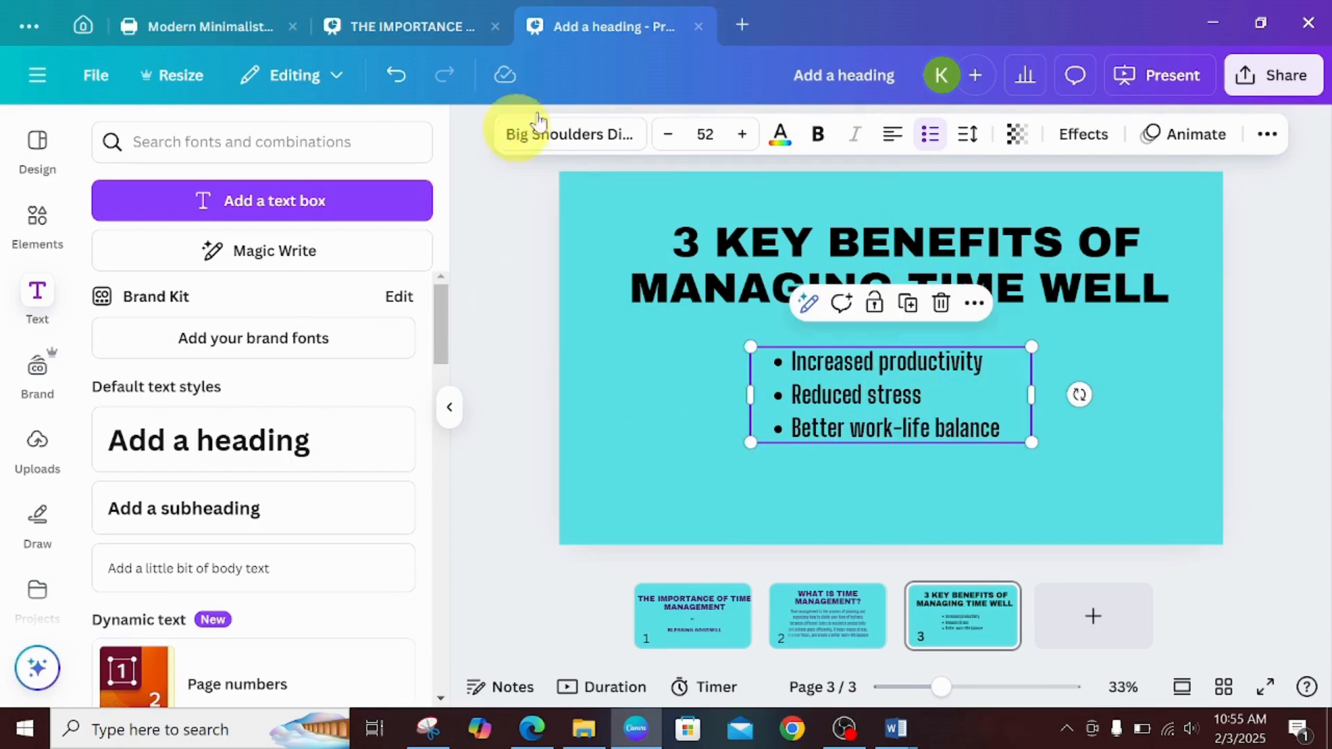
- Increase the font size of the benefit bullets to 58
click(741, 142)
click(741, 143)
click(741, 142)
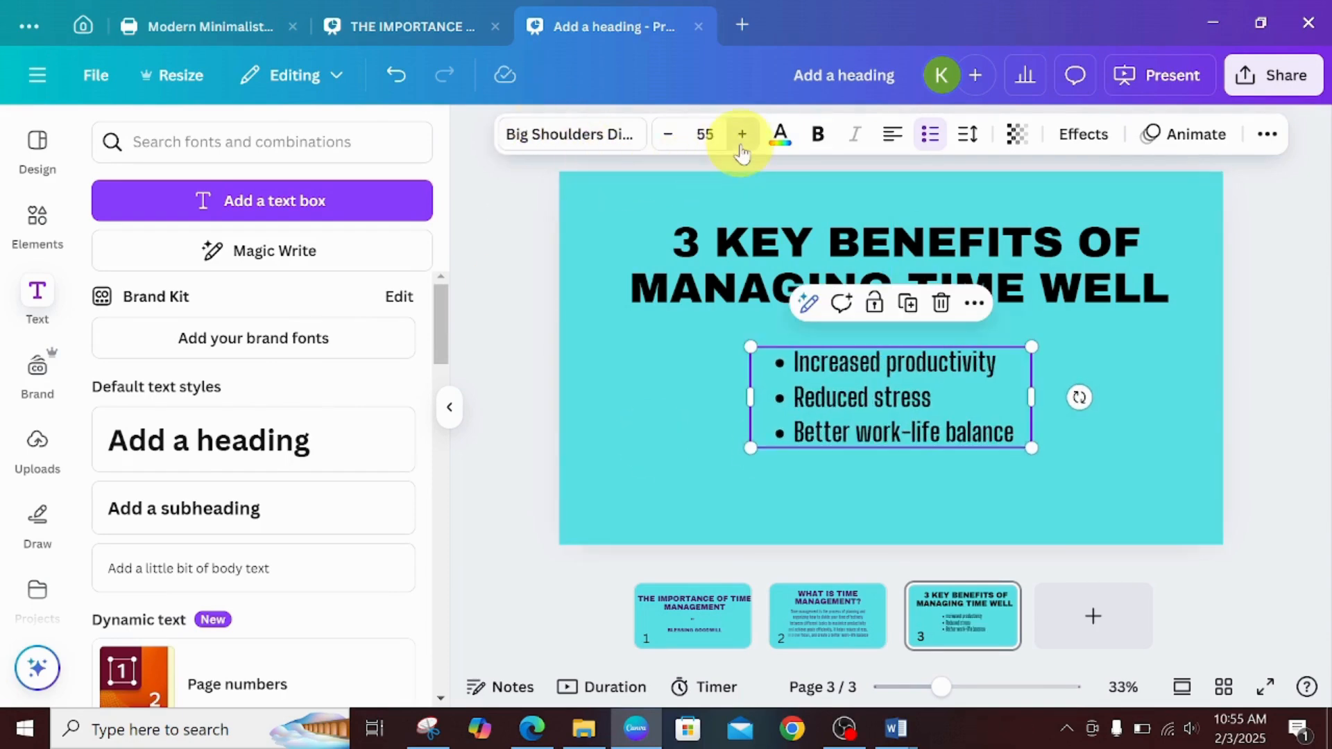
click(741, 142)
click(741, 142)
click(741, 142)
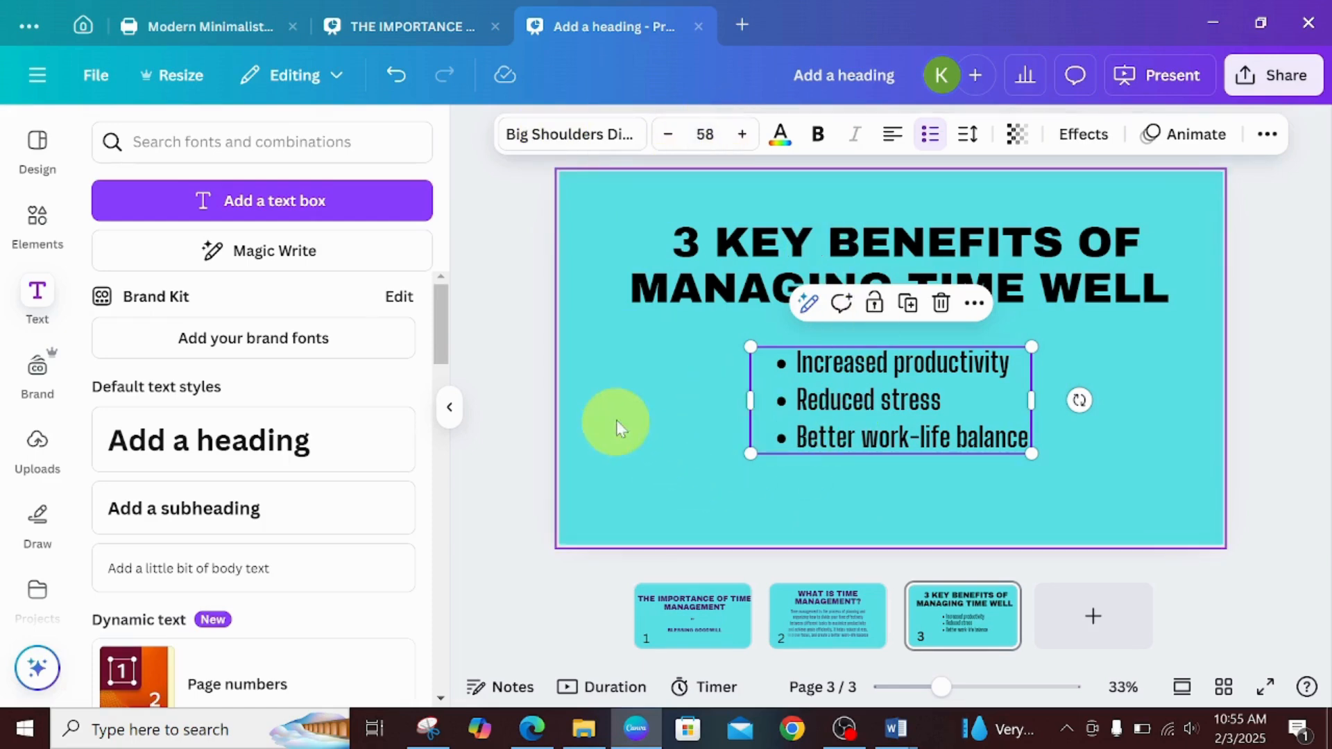
click(660, 429)
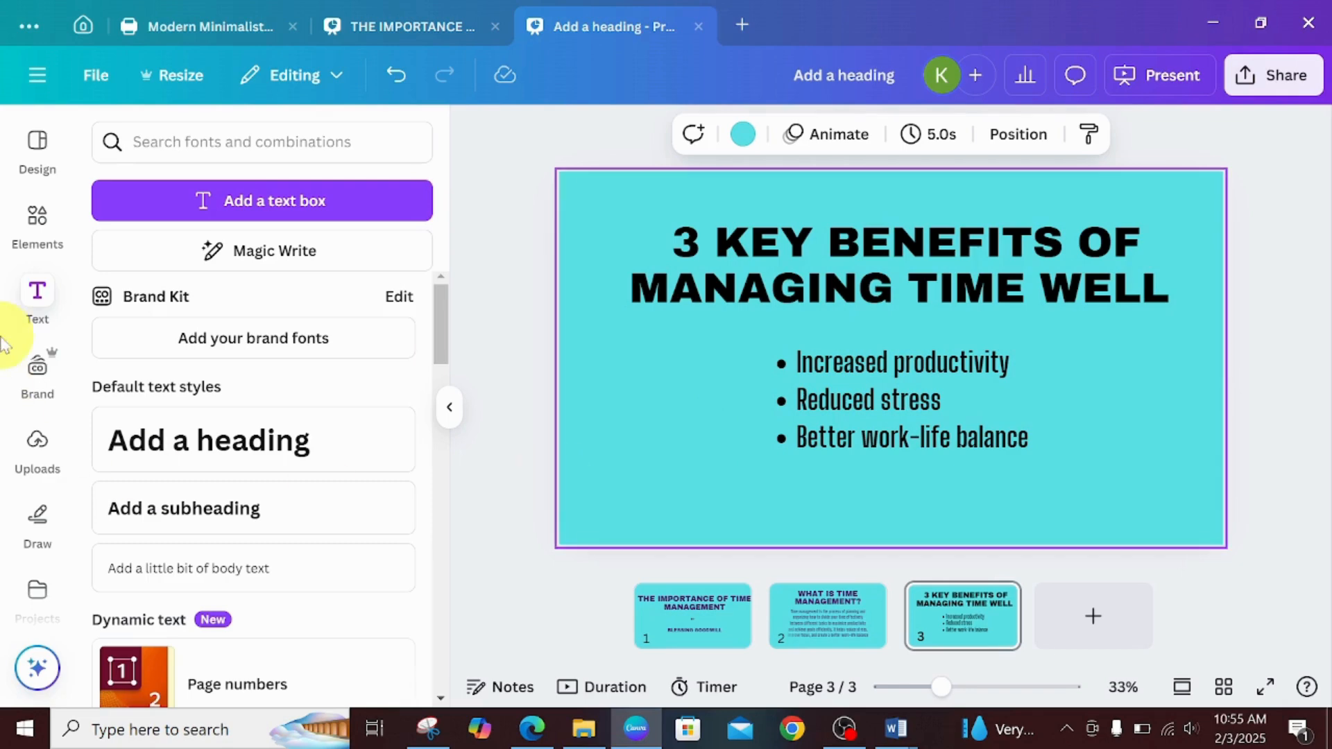
- Search the elements for "INCREASED PRODUCTIVITY" photos and add the "Efficiency Increase" picture of a hand holding a tablet to page 3
click(38, 220)
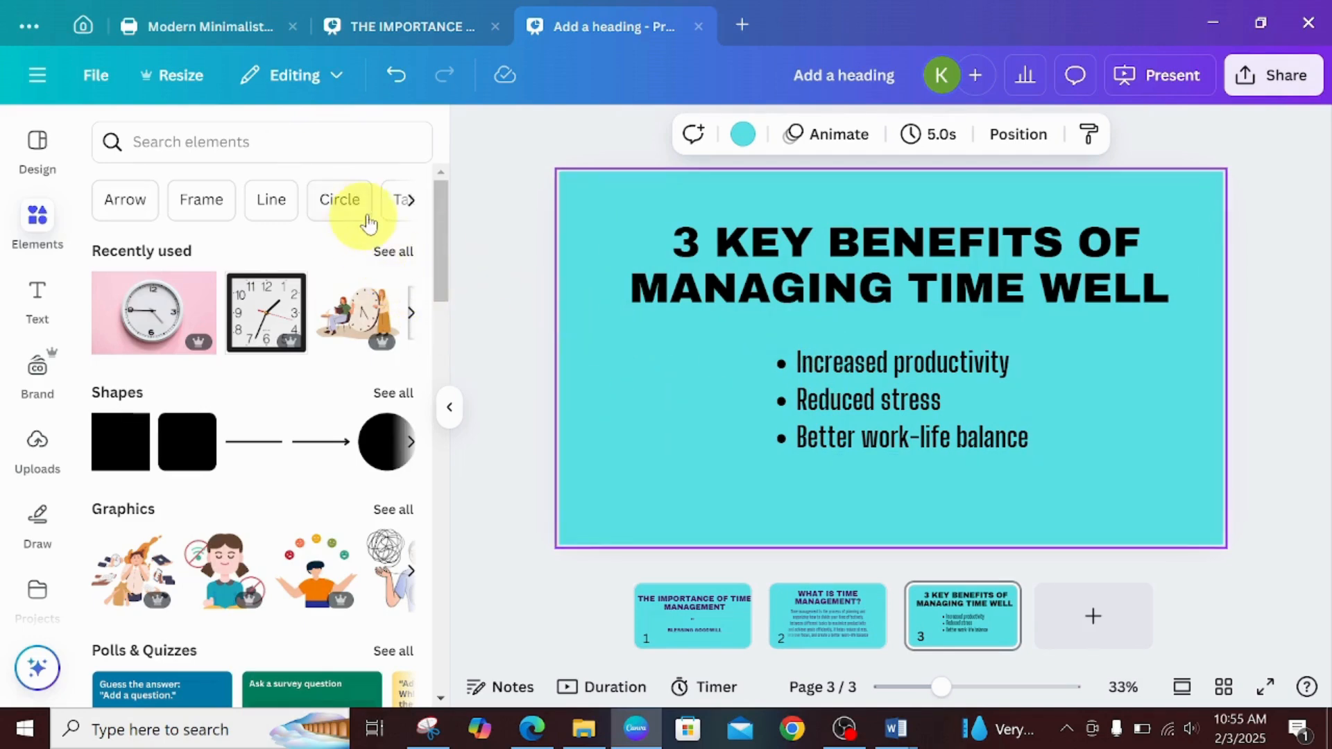
click(328, 150)
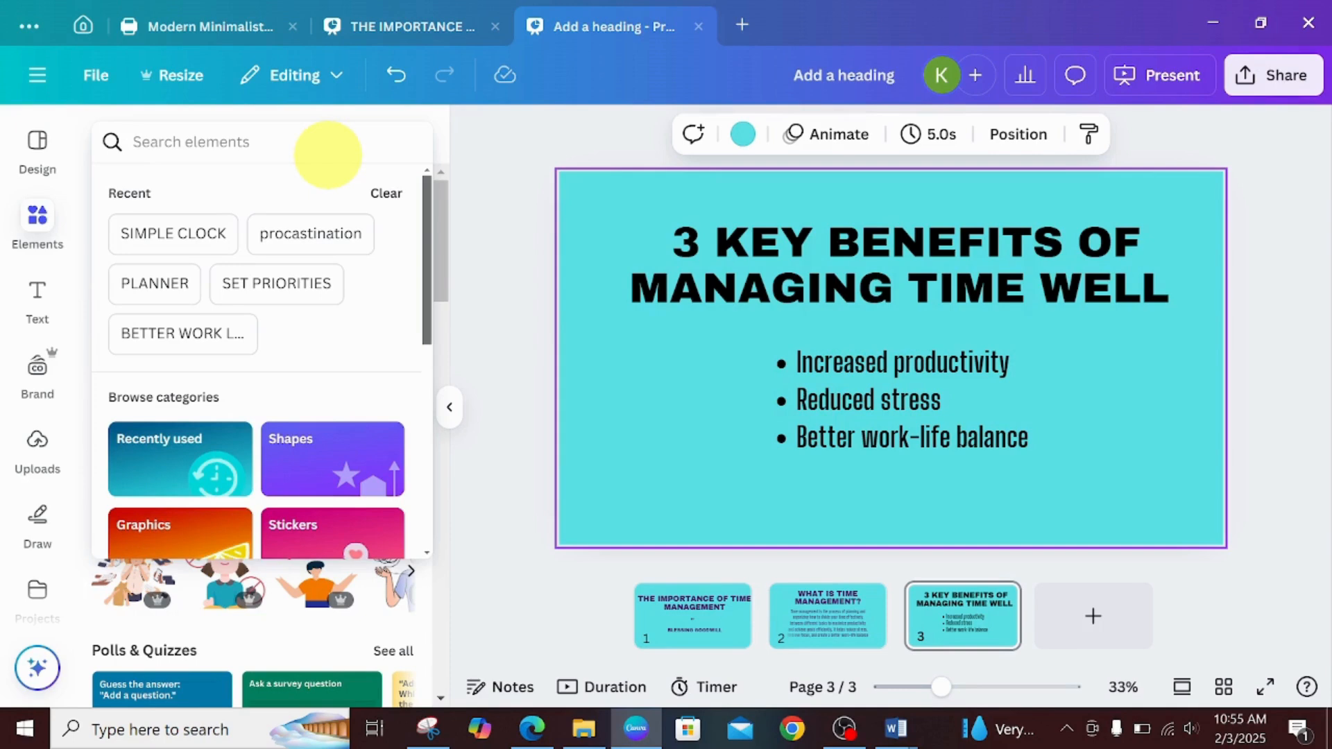
text(INC)
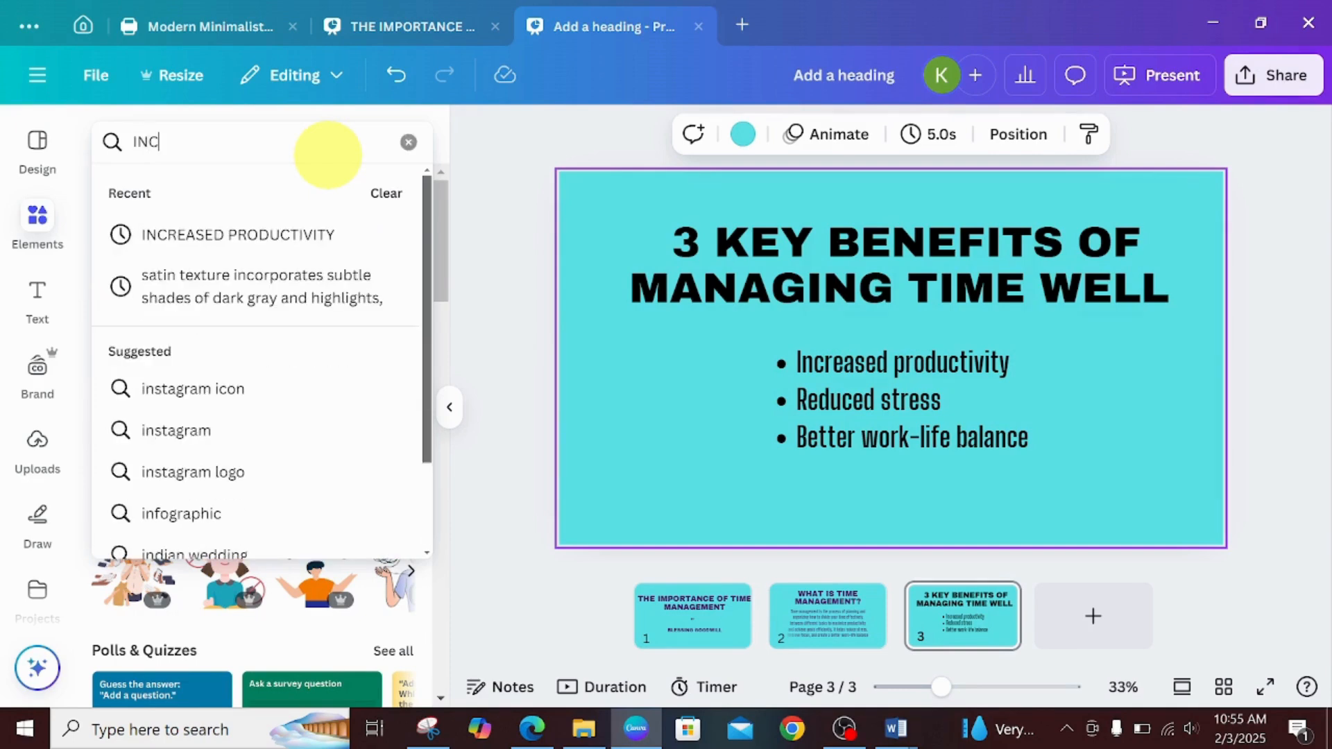
text(REASED)
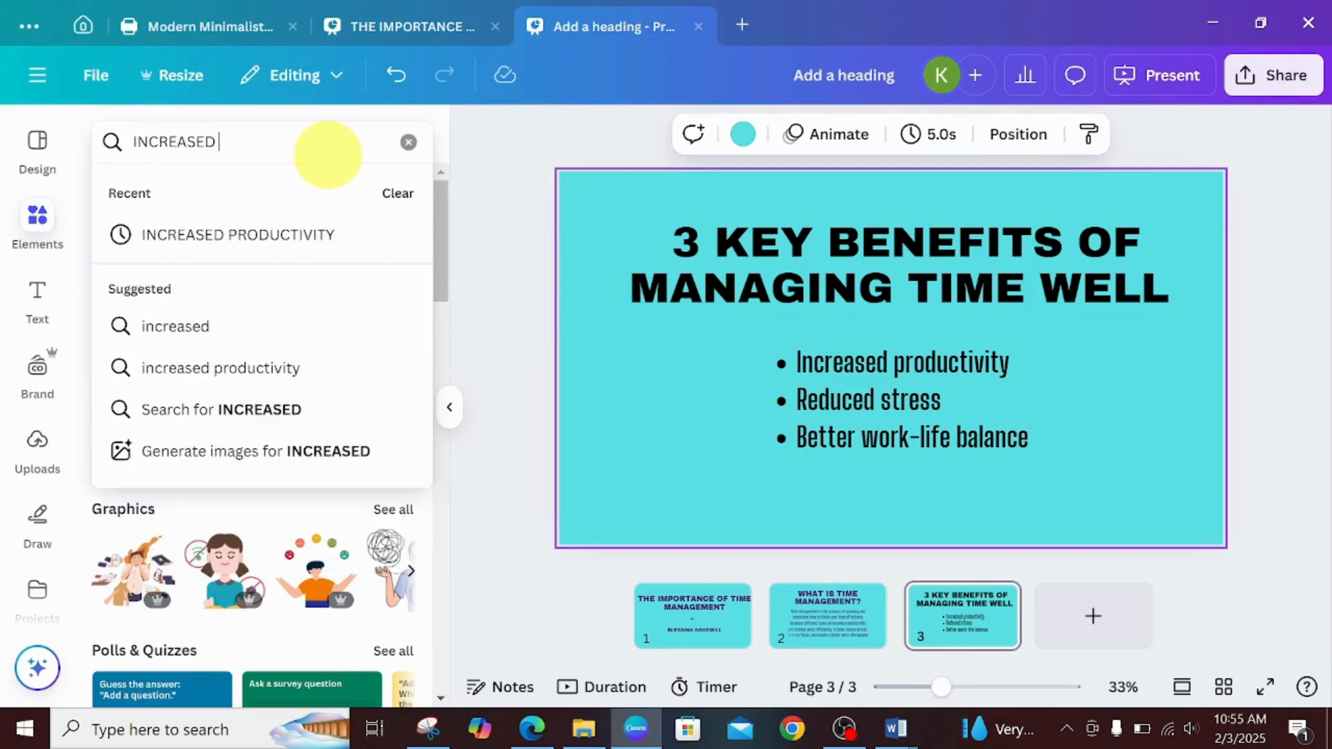
click(324, 233)
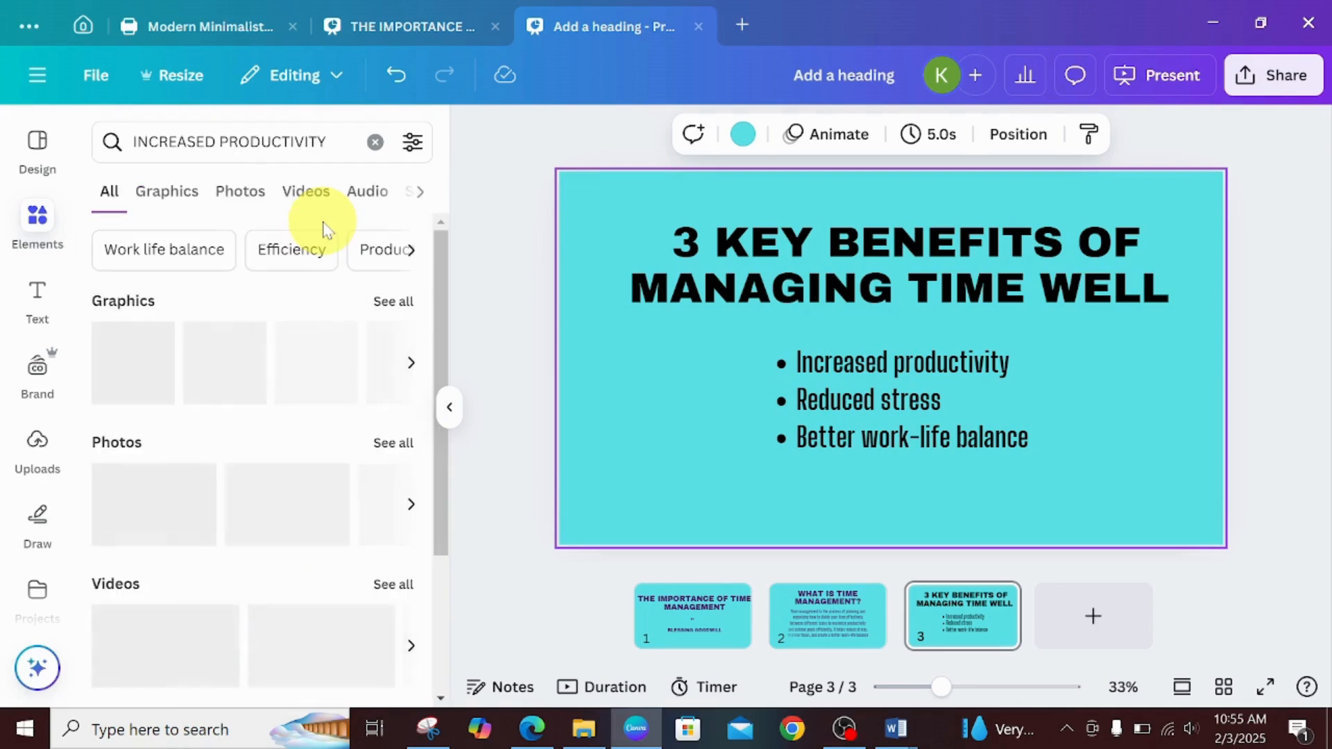
click(374, 444)
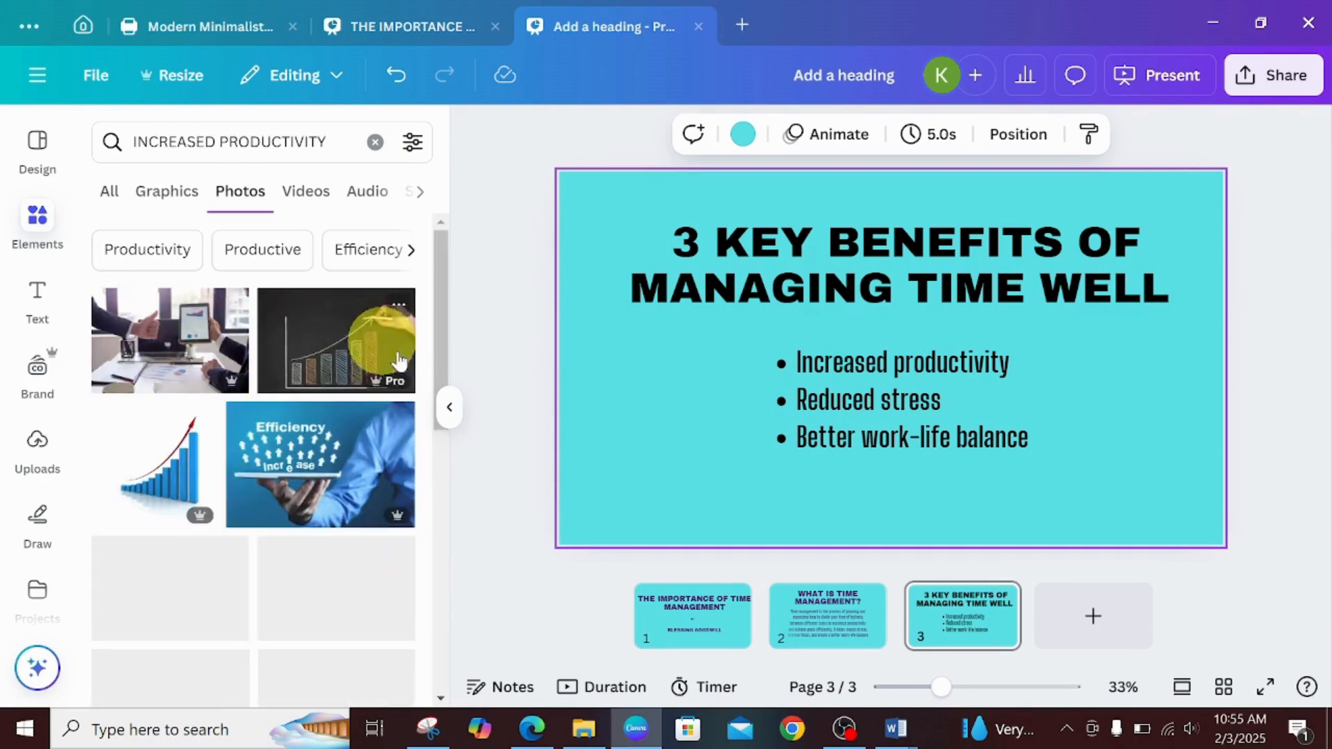
click(299, 458)
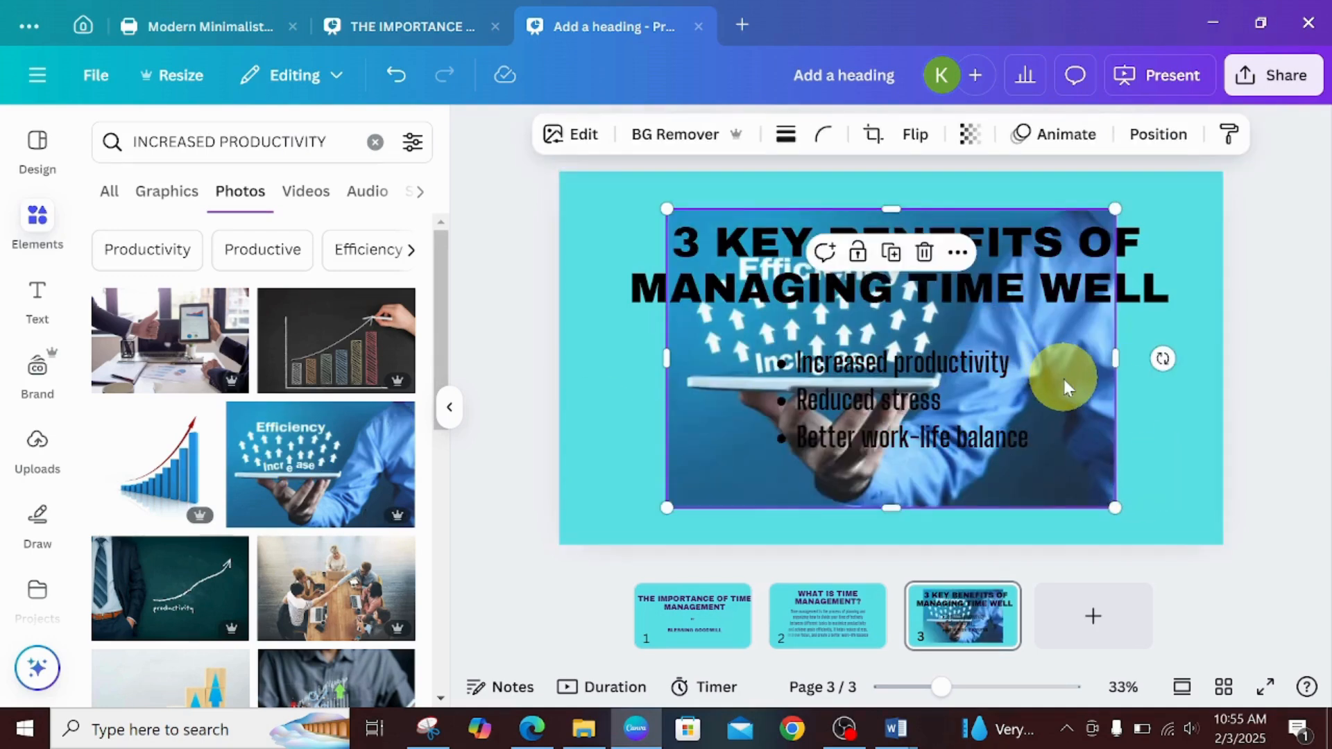
- Move the efficiency photo to the lower-right corner of page 3 and apply BG Remover to it
drag(1063, 376, 1314, 490)
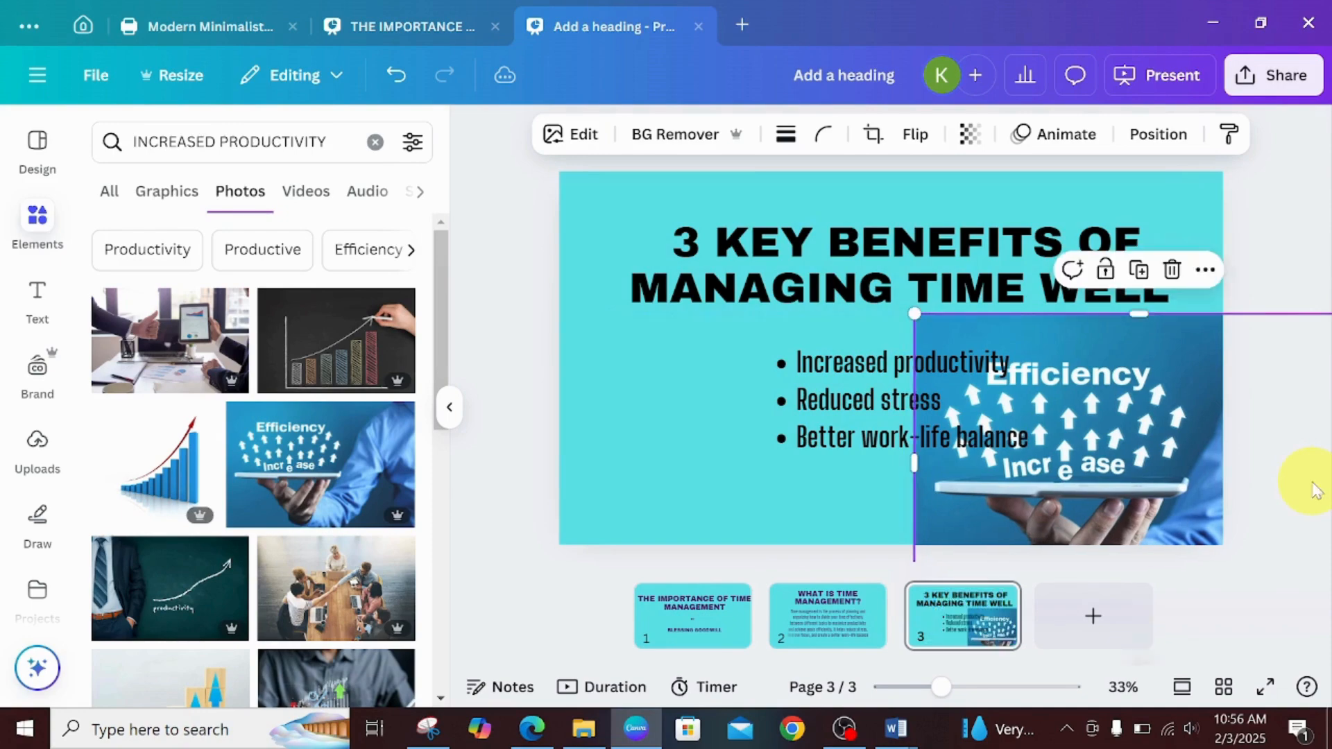
click(660, 132)
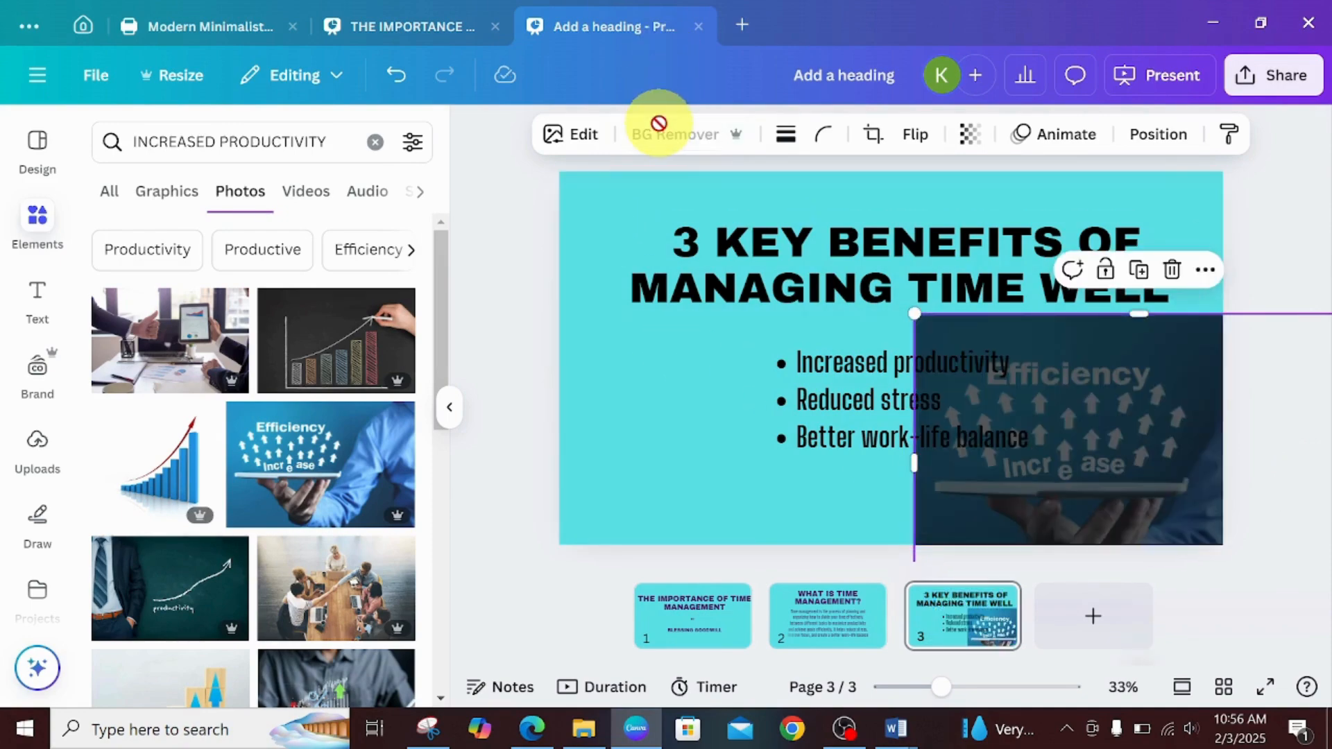
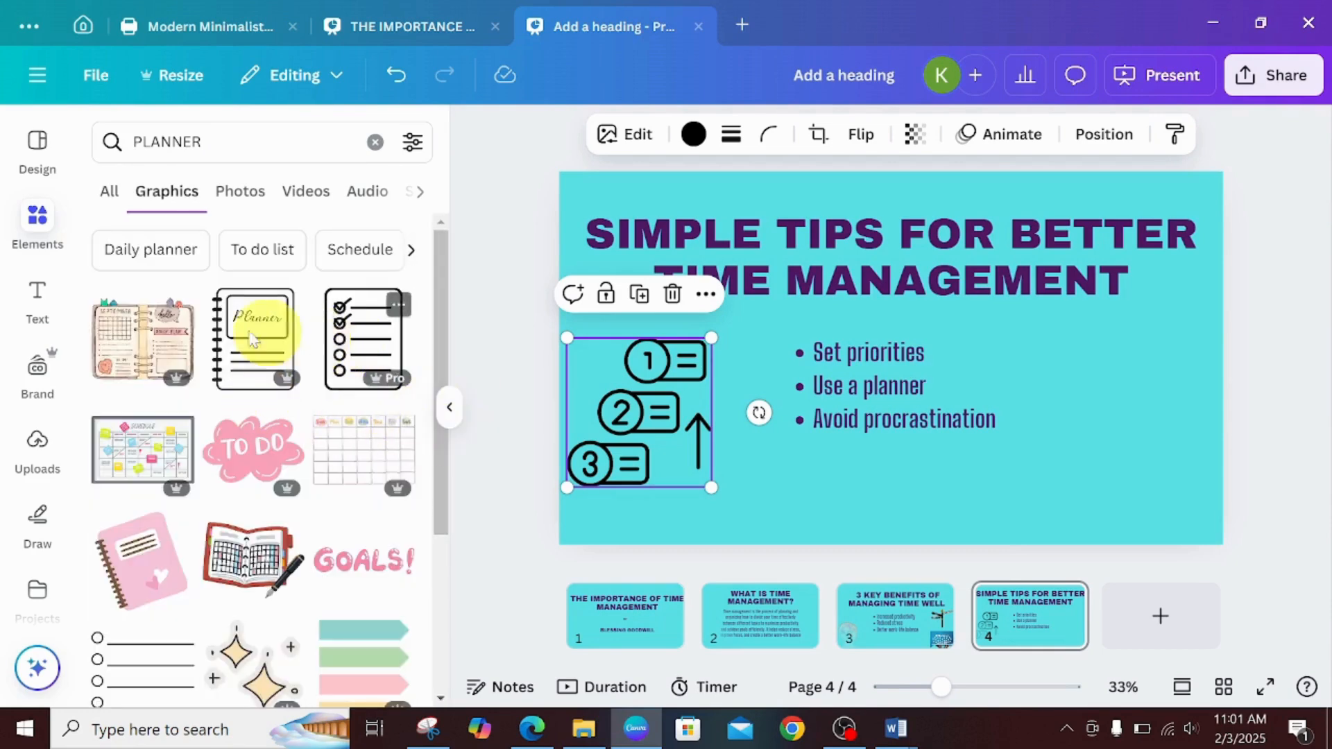
- Add the schedule board graphic with sticky notes to page 4, shrink it and place it at the page's right edge
click(152, 471)
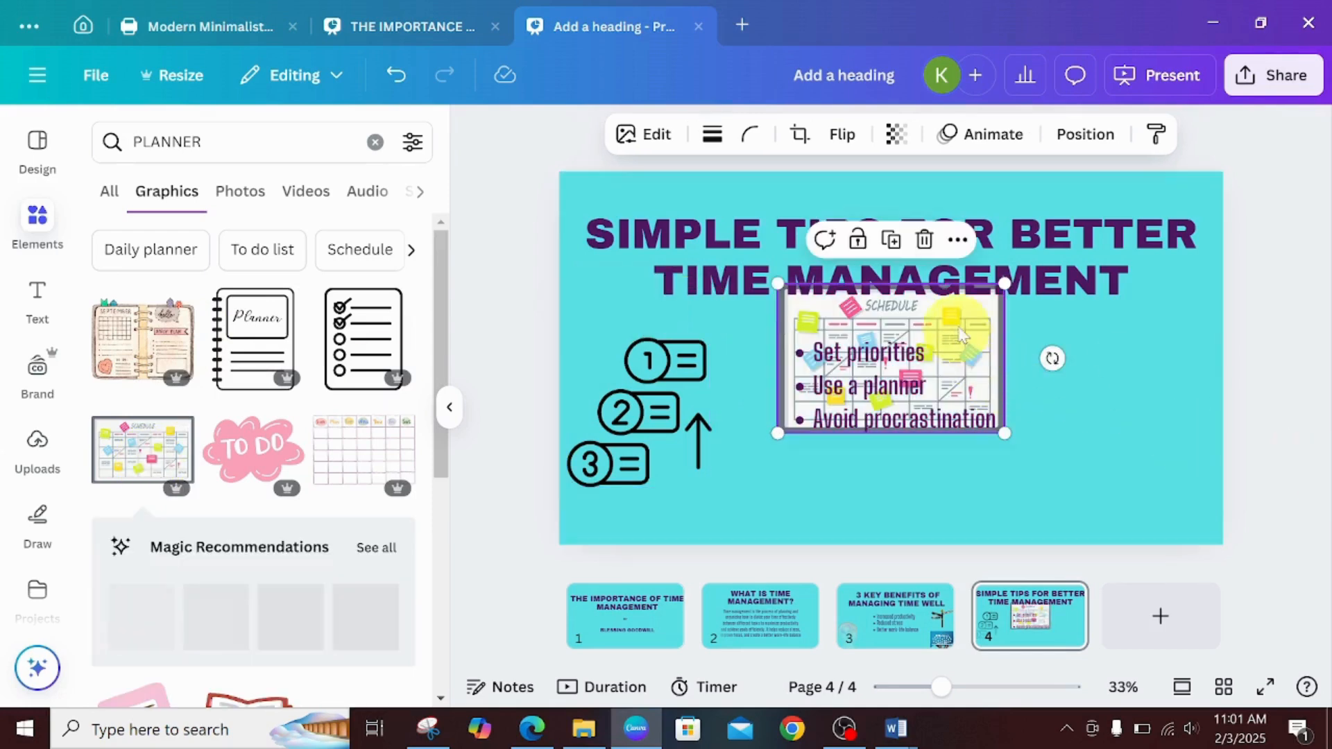
drag(973, 330, 1185, 341)
drag(997, 307, 1074, 331)
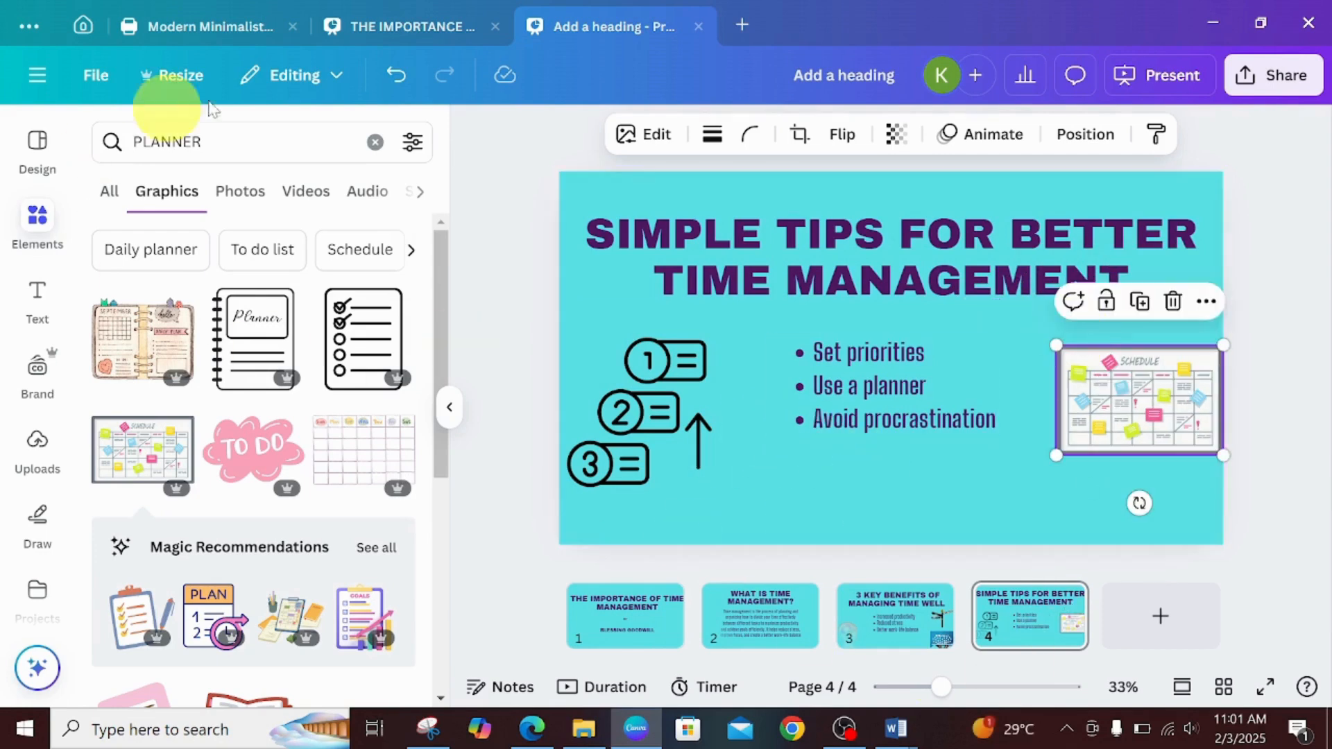
- Search the element graphics for "procastination" and add the illustration of two people with a large clock to page 4
click(374, 144)
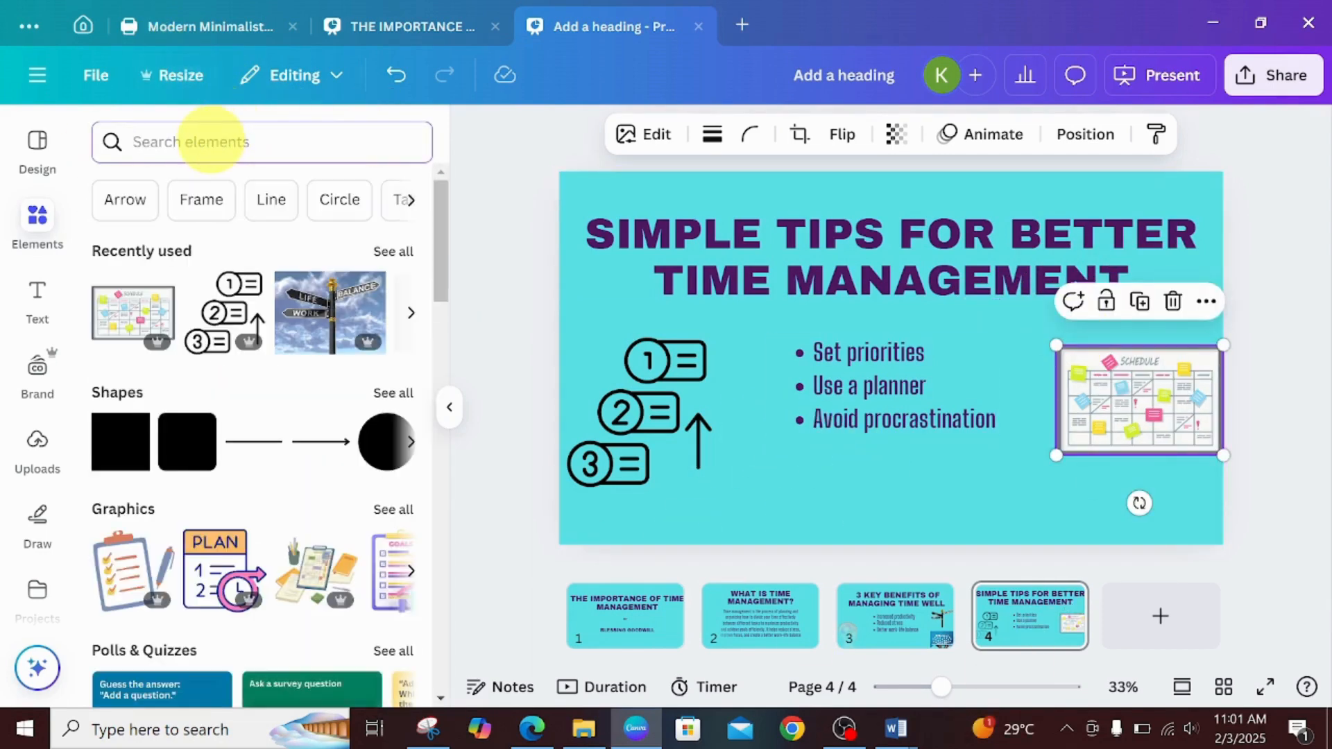
text(PROCAST)
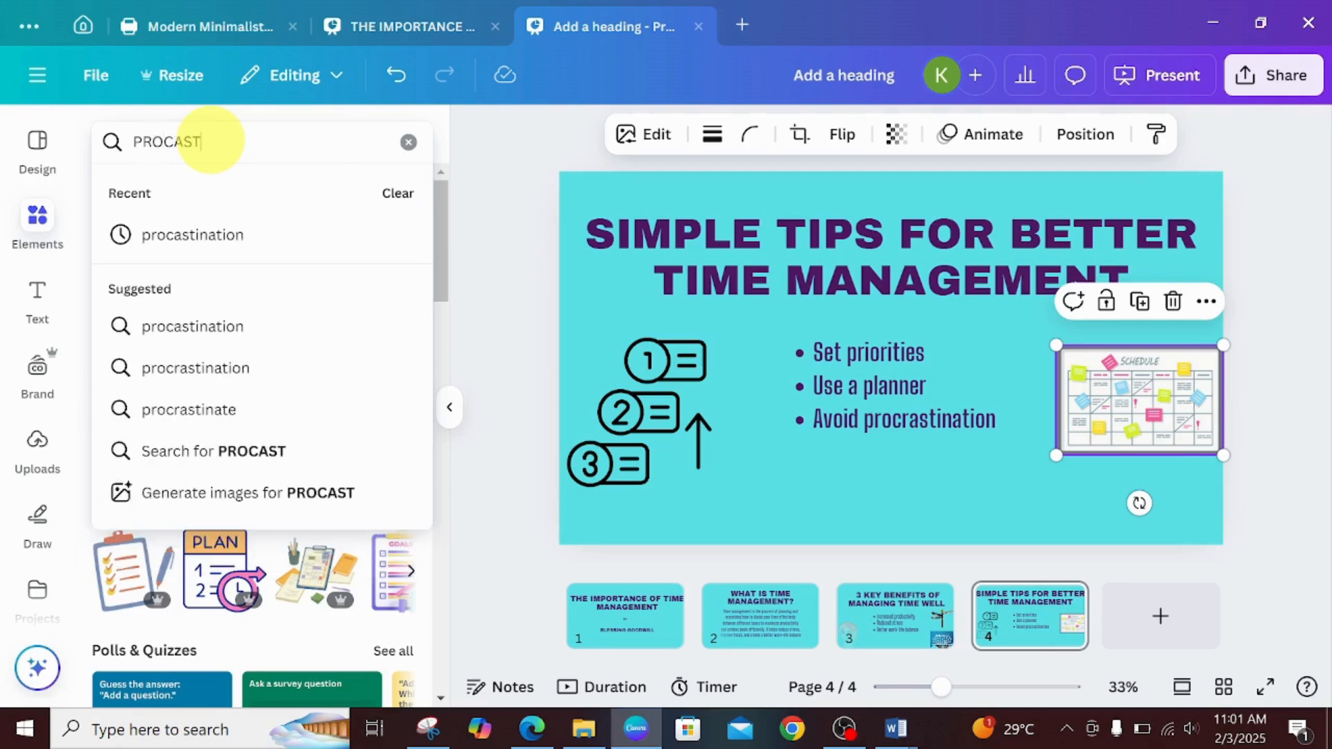
text(INATION)
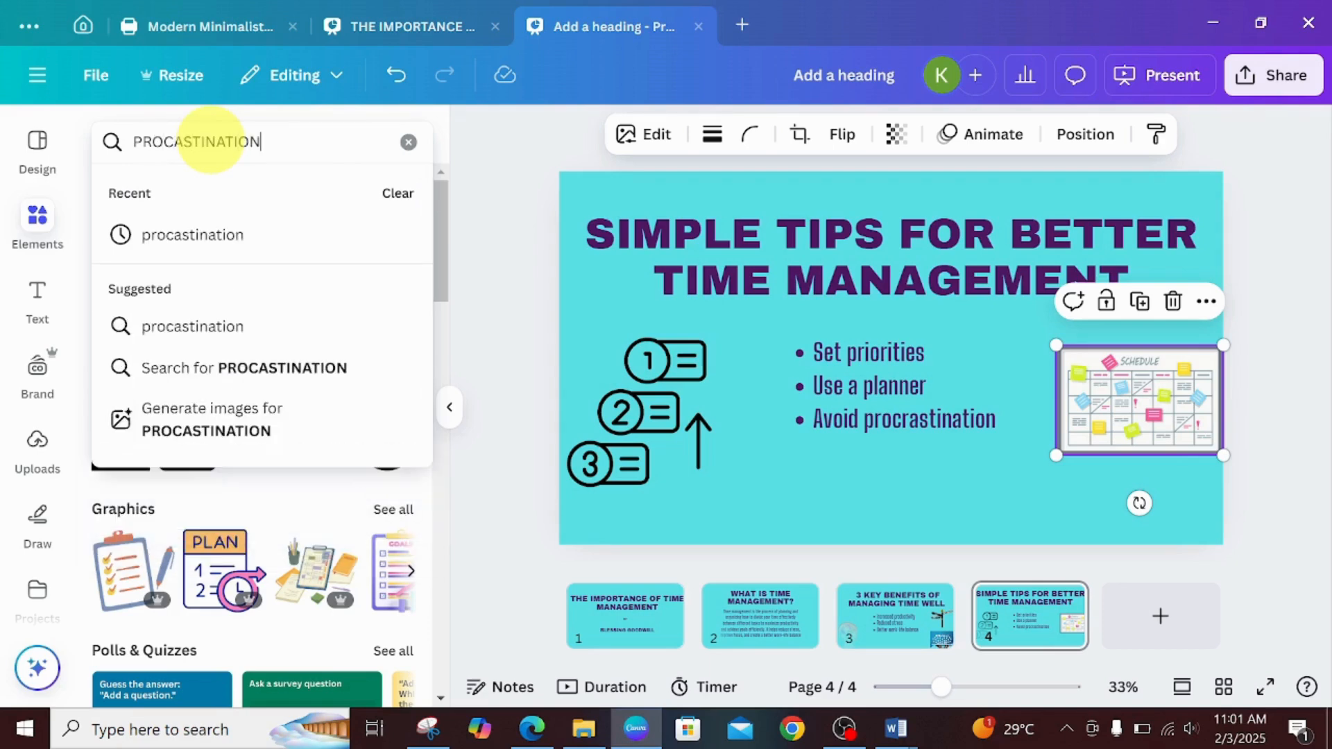
click(186, 239)
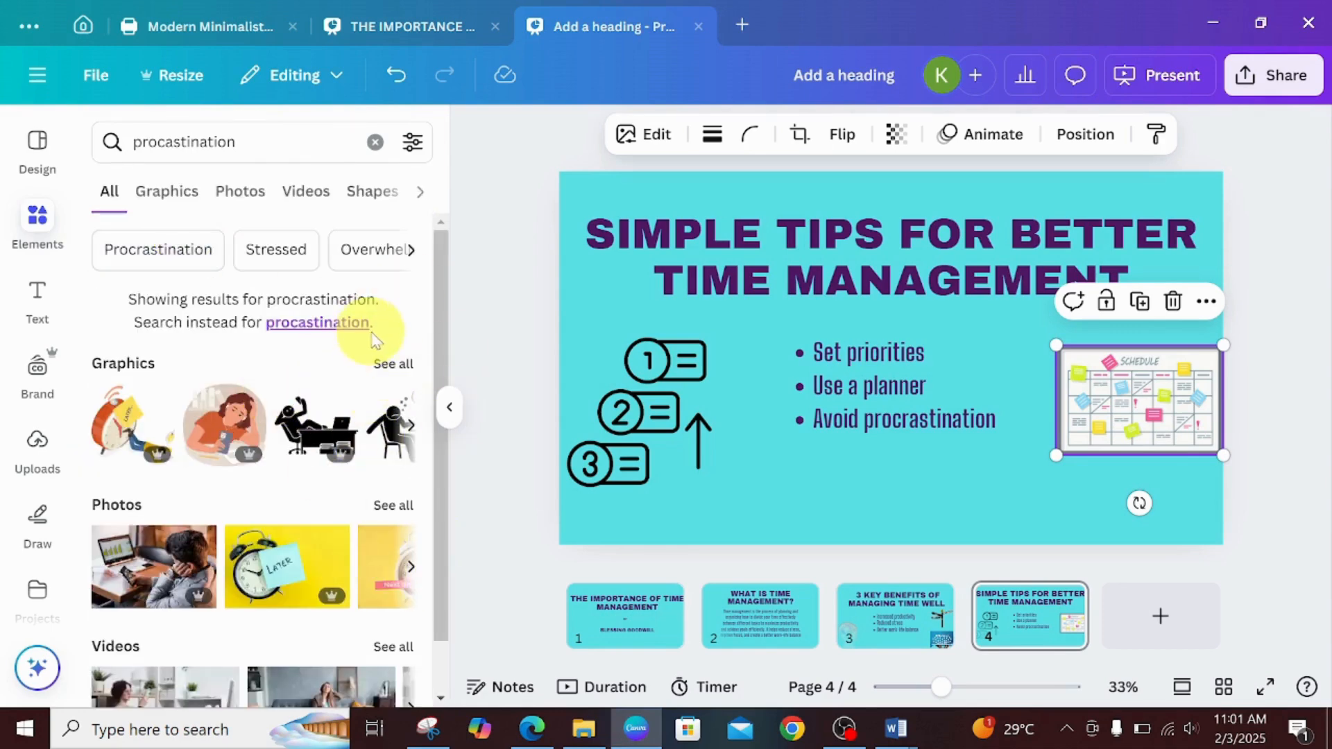
click(393, 365)
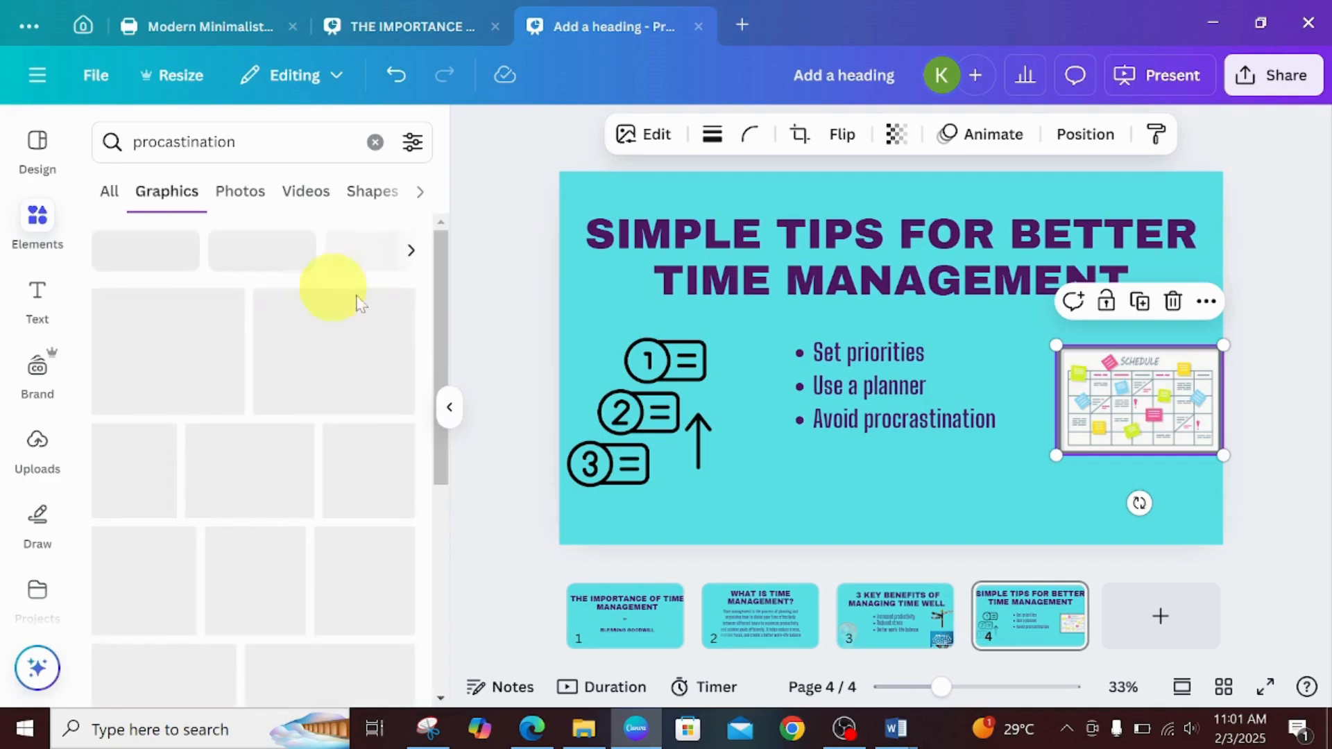
drag(441, 335, 435, 431)
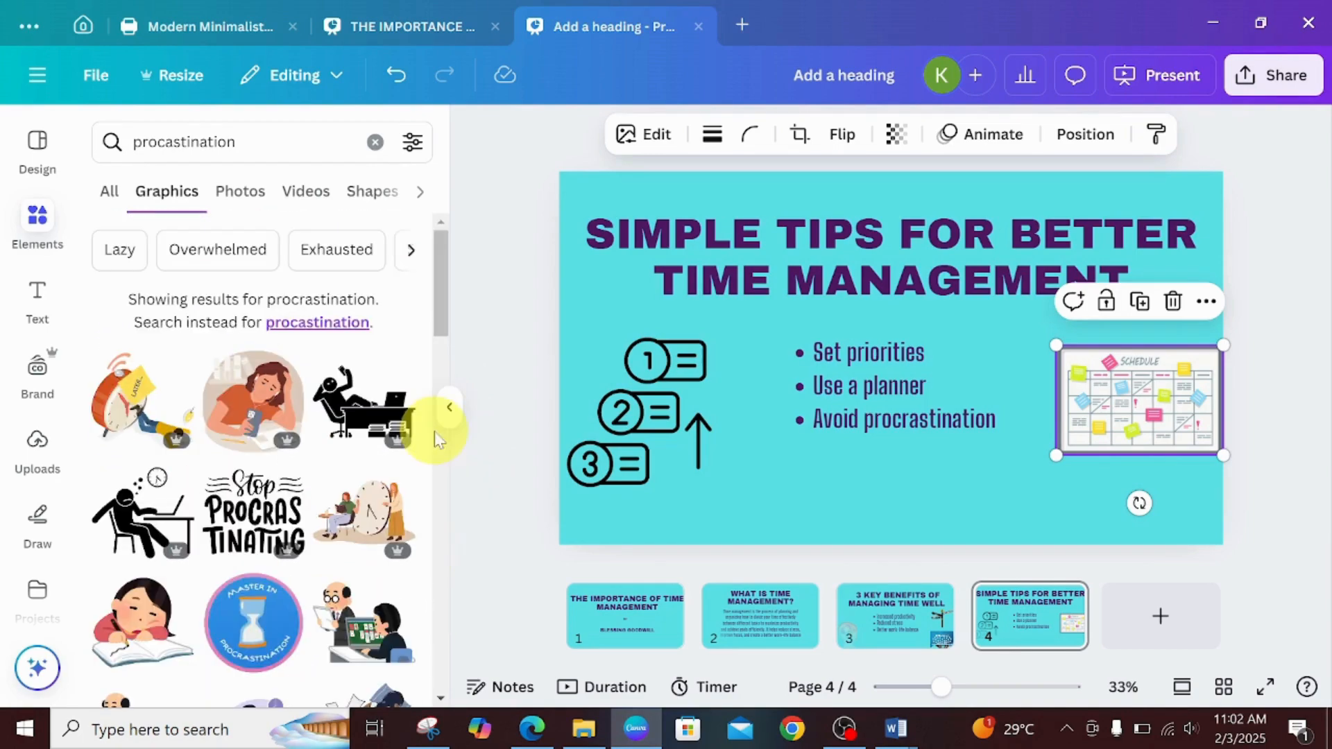
click(378, 512)
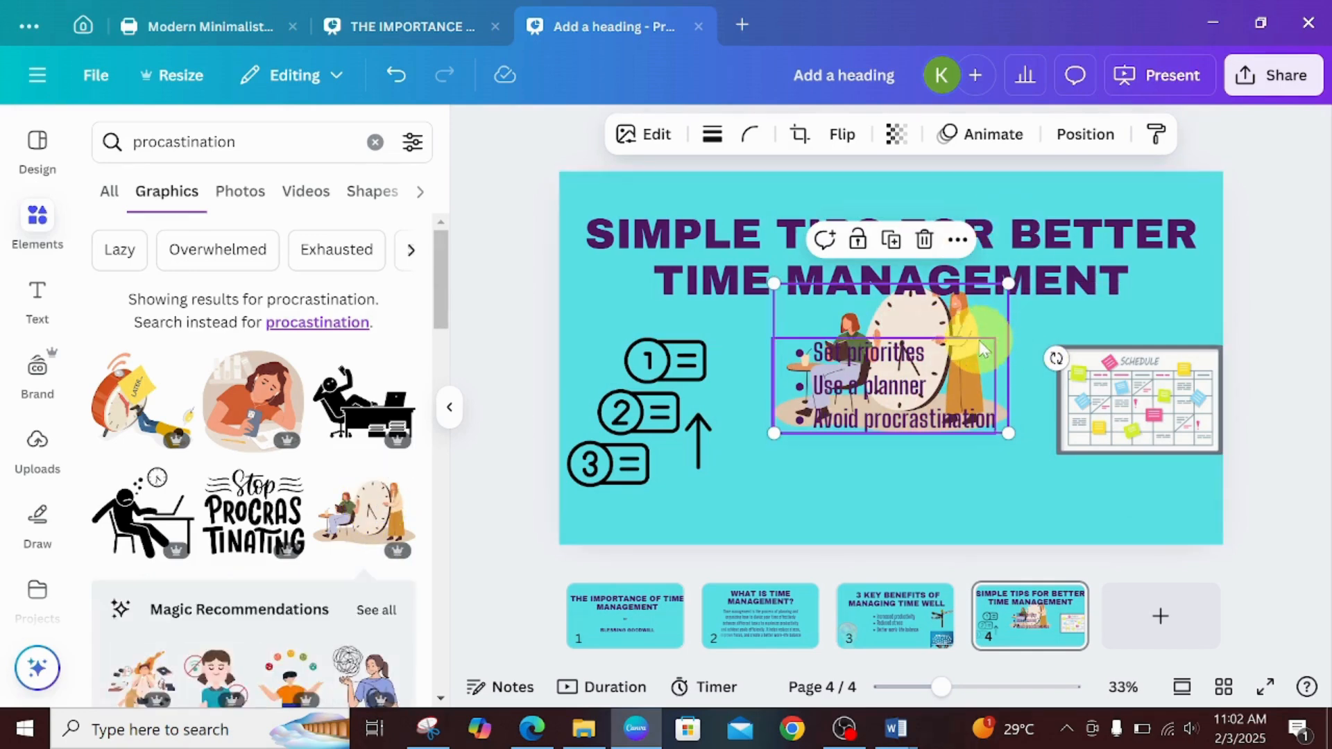
- Shrink the clock illustration and place it below the bullet list at the bottom of page 4
drag(985, 323, 1035, 444)
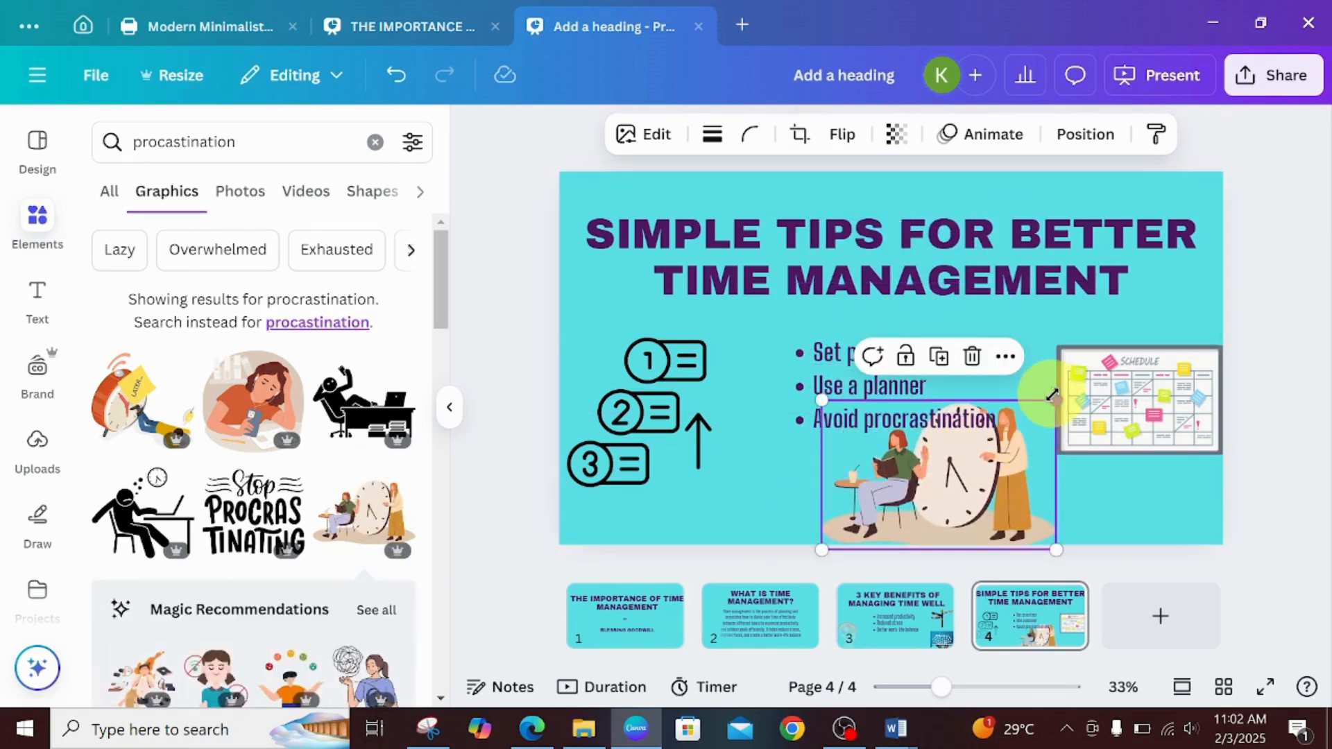
drag(1053, 396, 969, 455)
drag(885, 529, 847, 515)
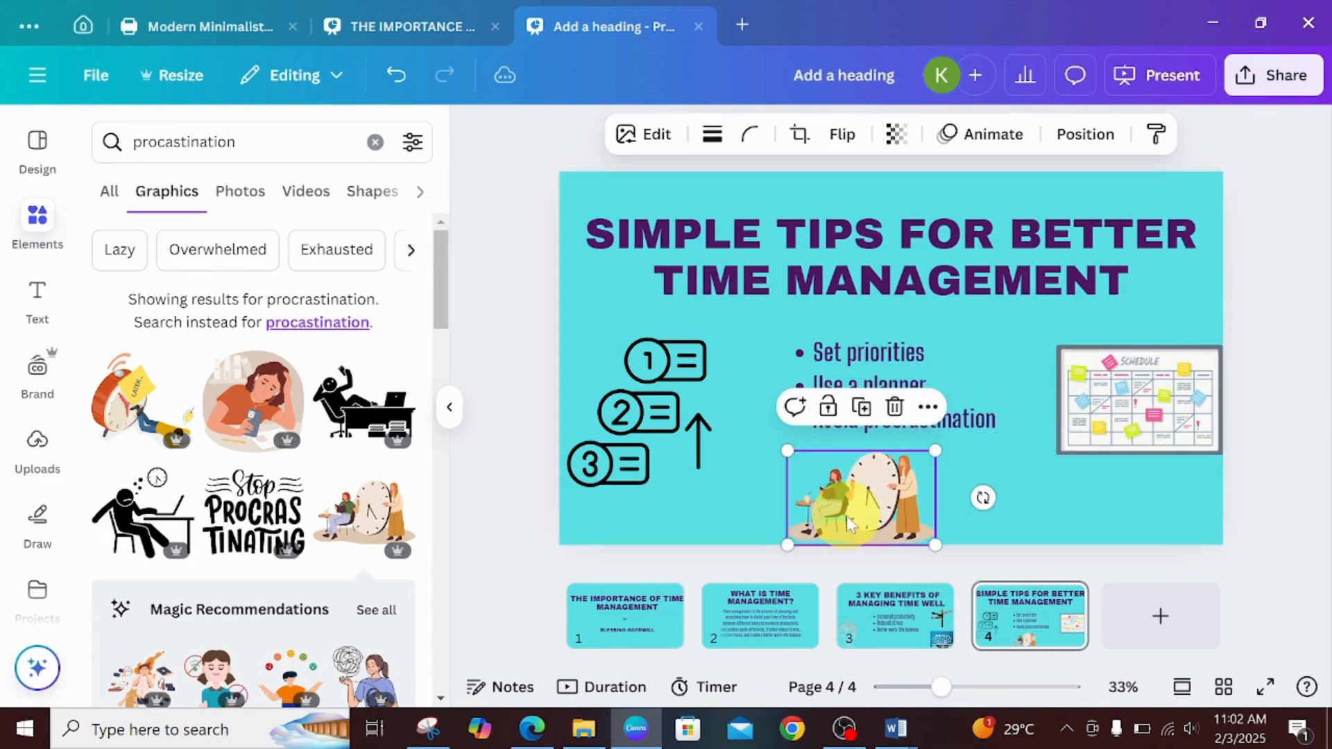
click(1139, 485)
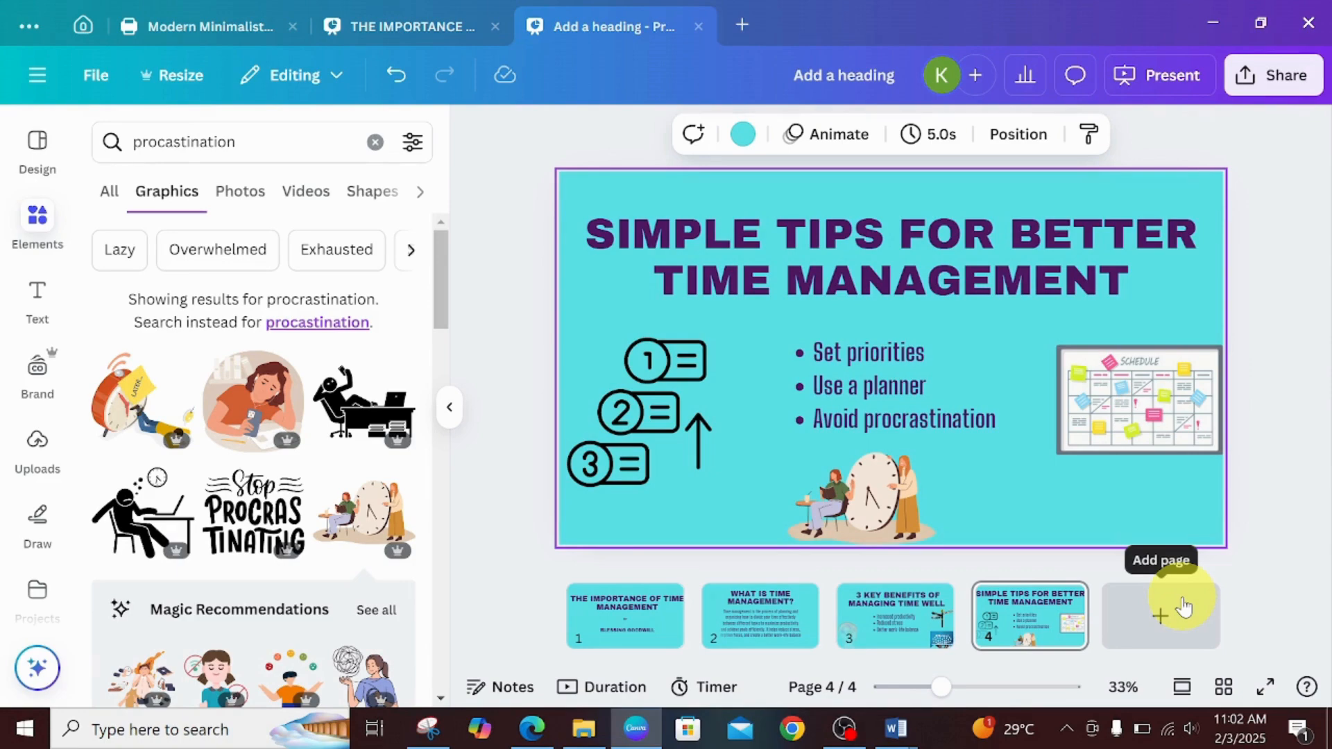
- Add page 5, then switch to Document2 in Word and copy the closing sentence beginning "Time is your most valuable asset"
click(1148, 618)
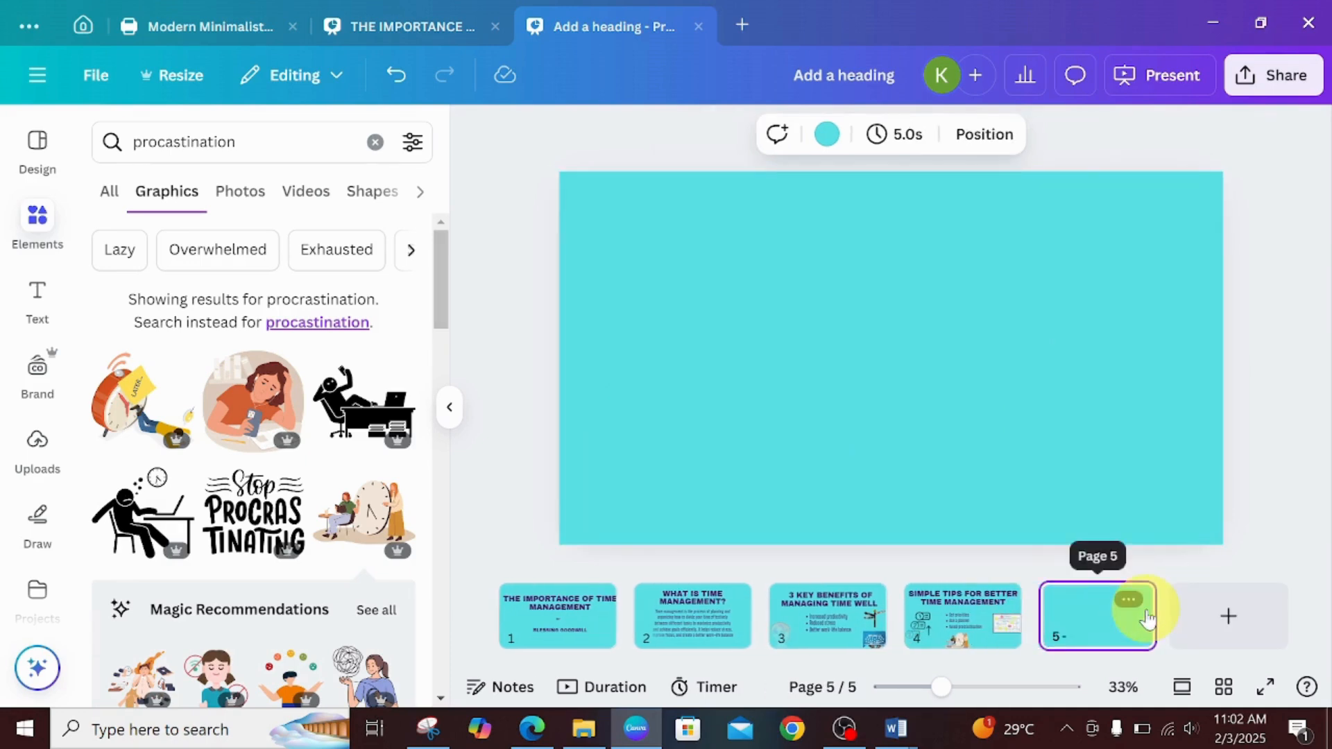
mouse_move(899, 730)
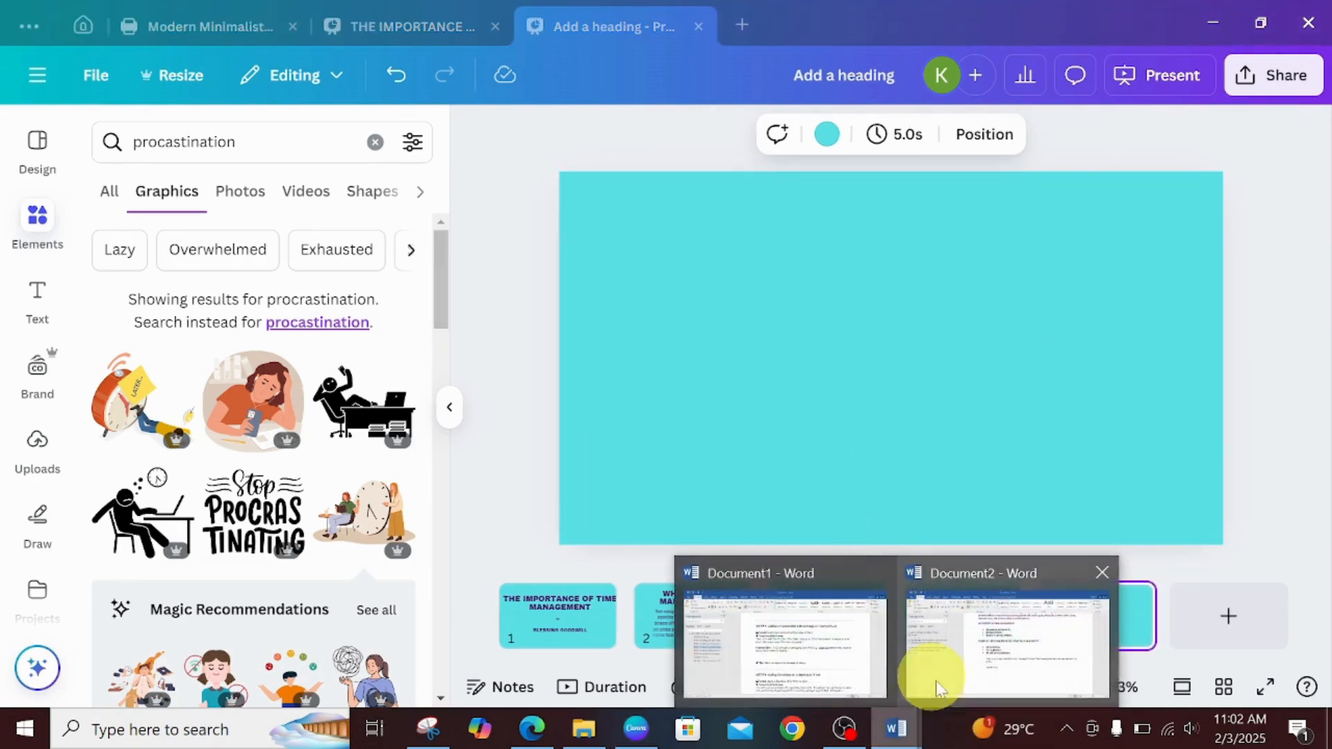
click(978, 662)
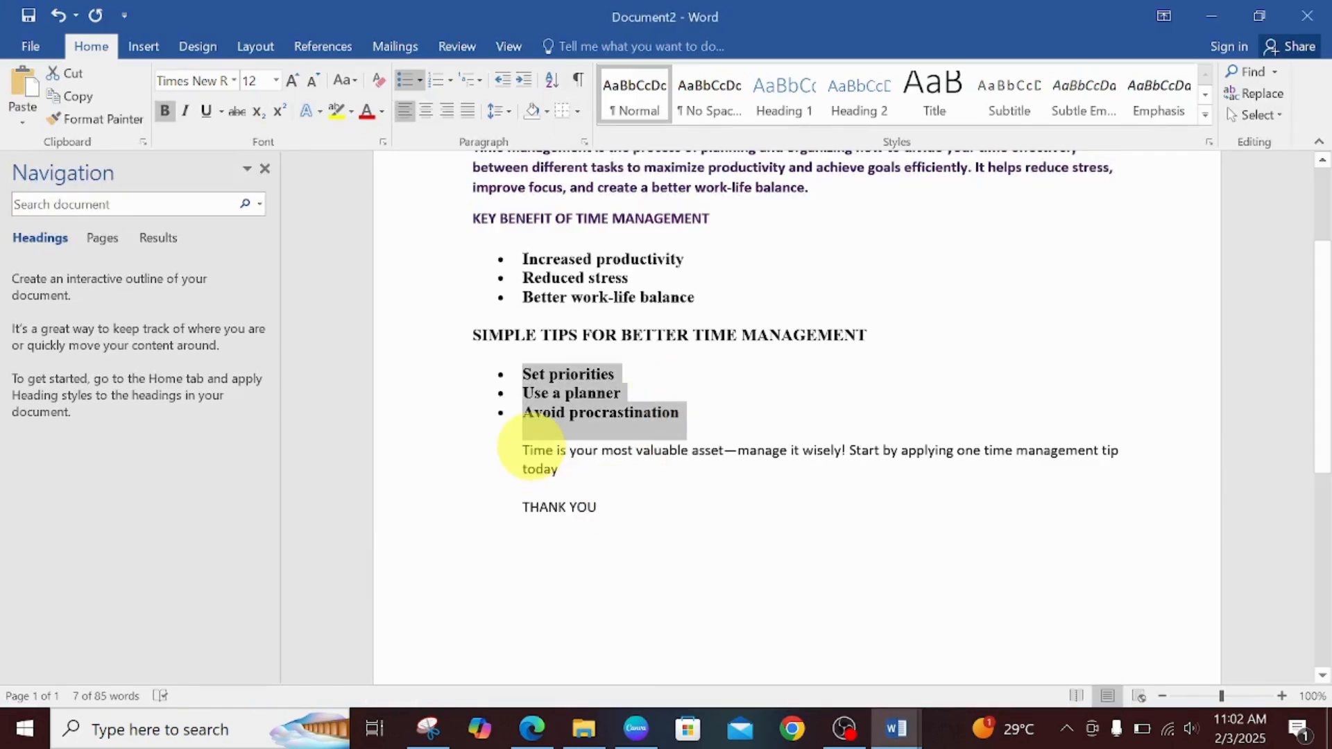
drag(519, 444, 552, 463)
key(ctrl+c)
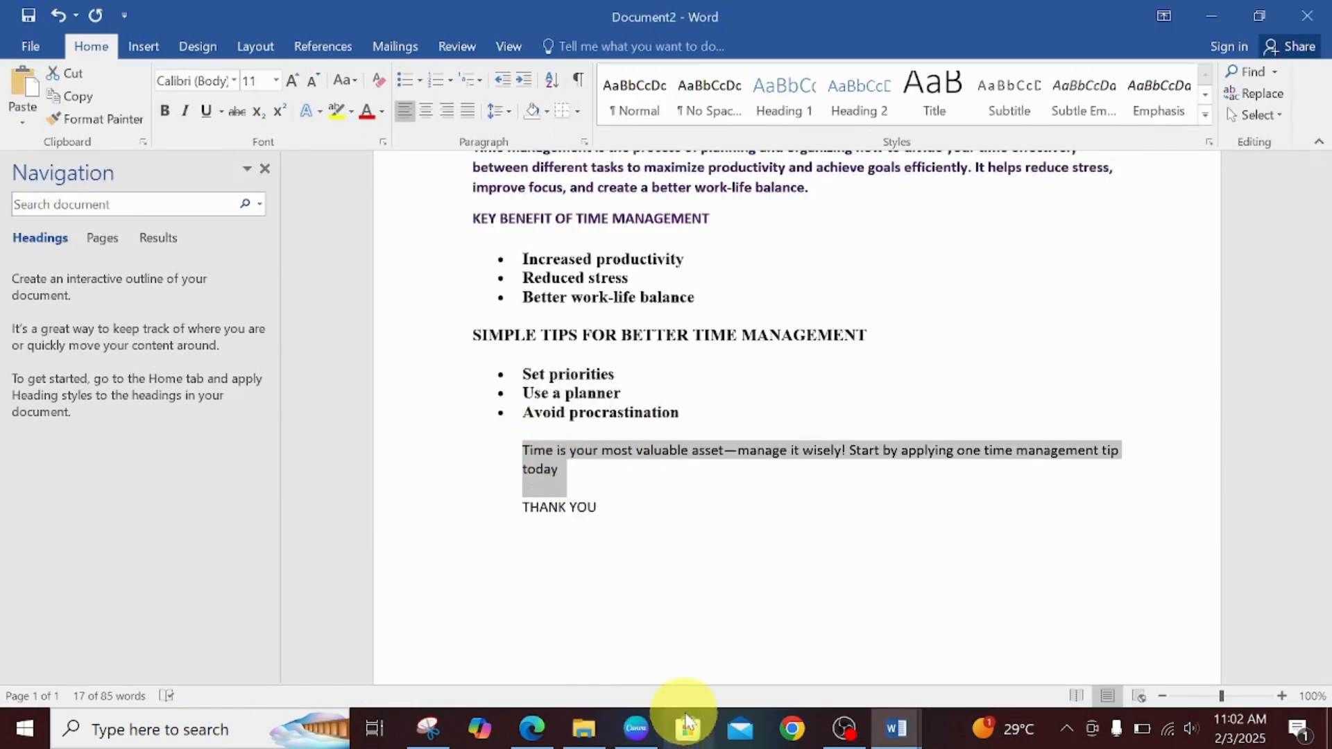
- Back in Canva, add a heading to page 5 in Archivo Black, raise it slightly and replace its text with the copied sentence
click(636, 728)
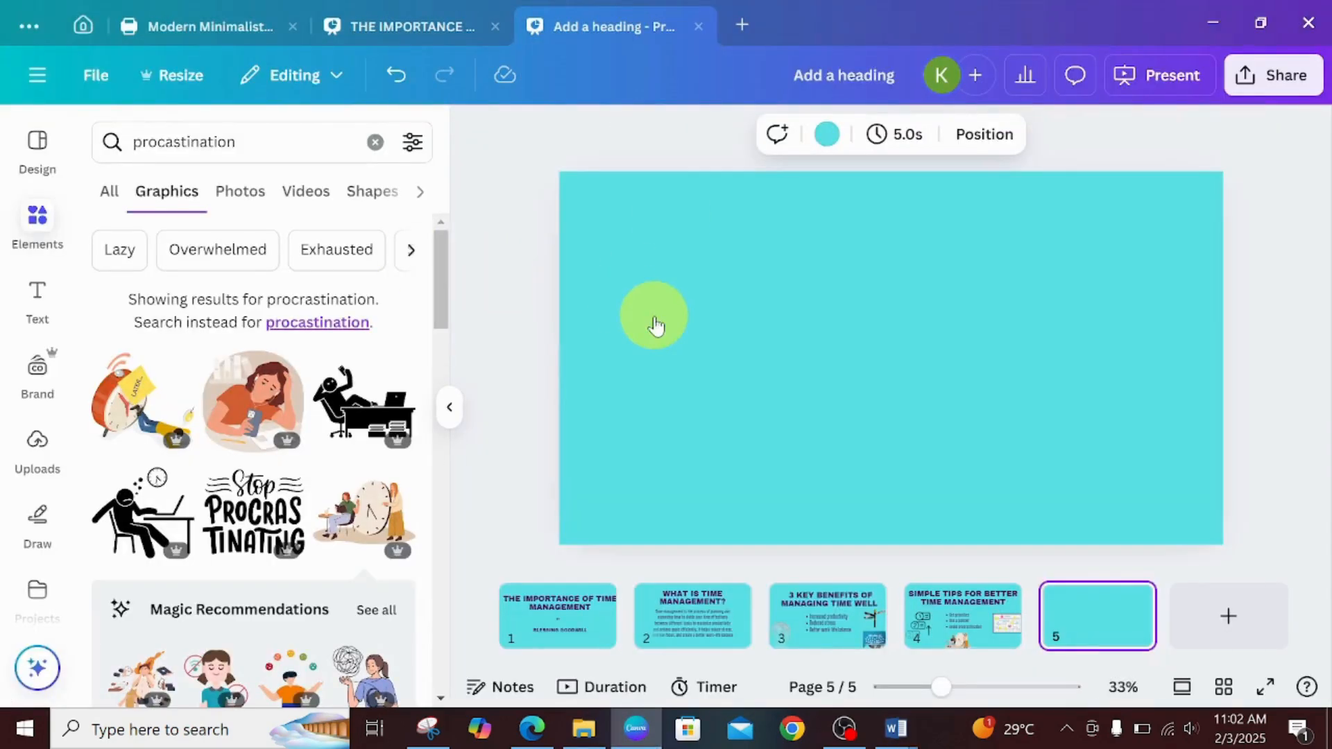
click(652, 312)
click(31, 313)
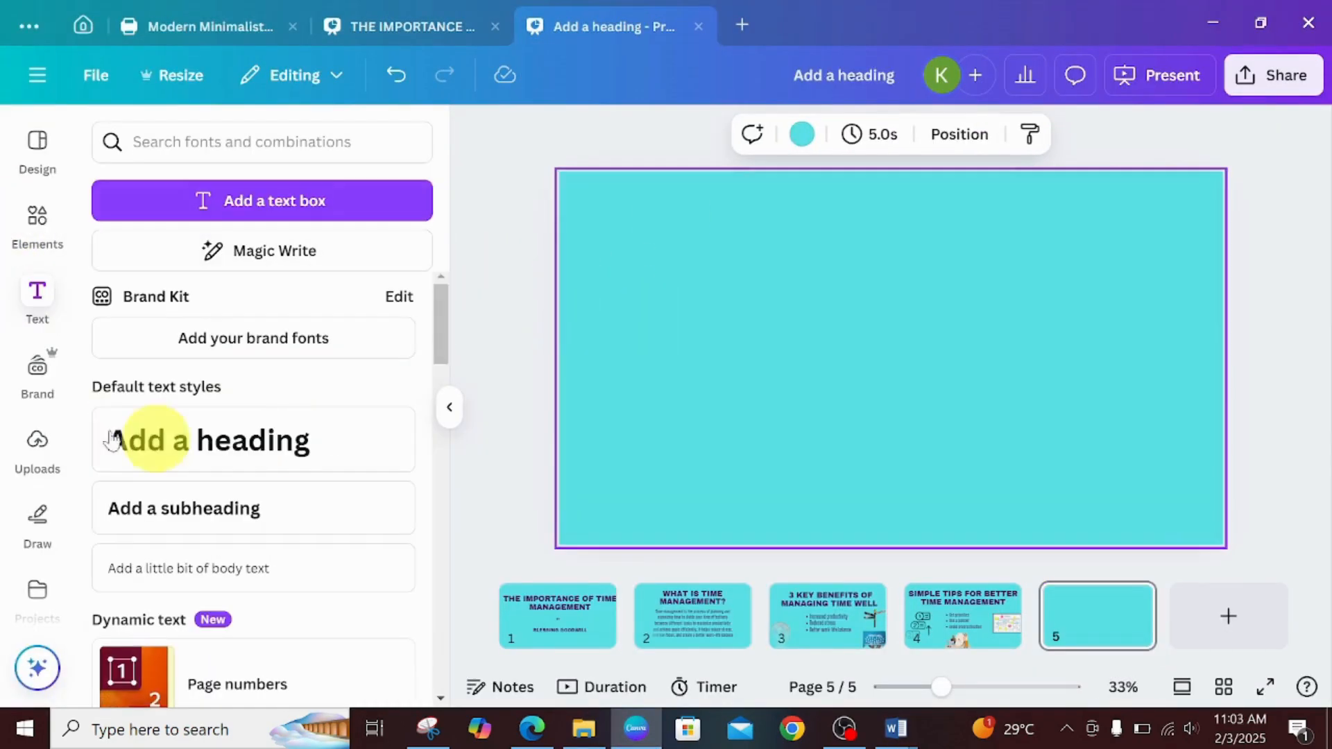
click(134, 447)
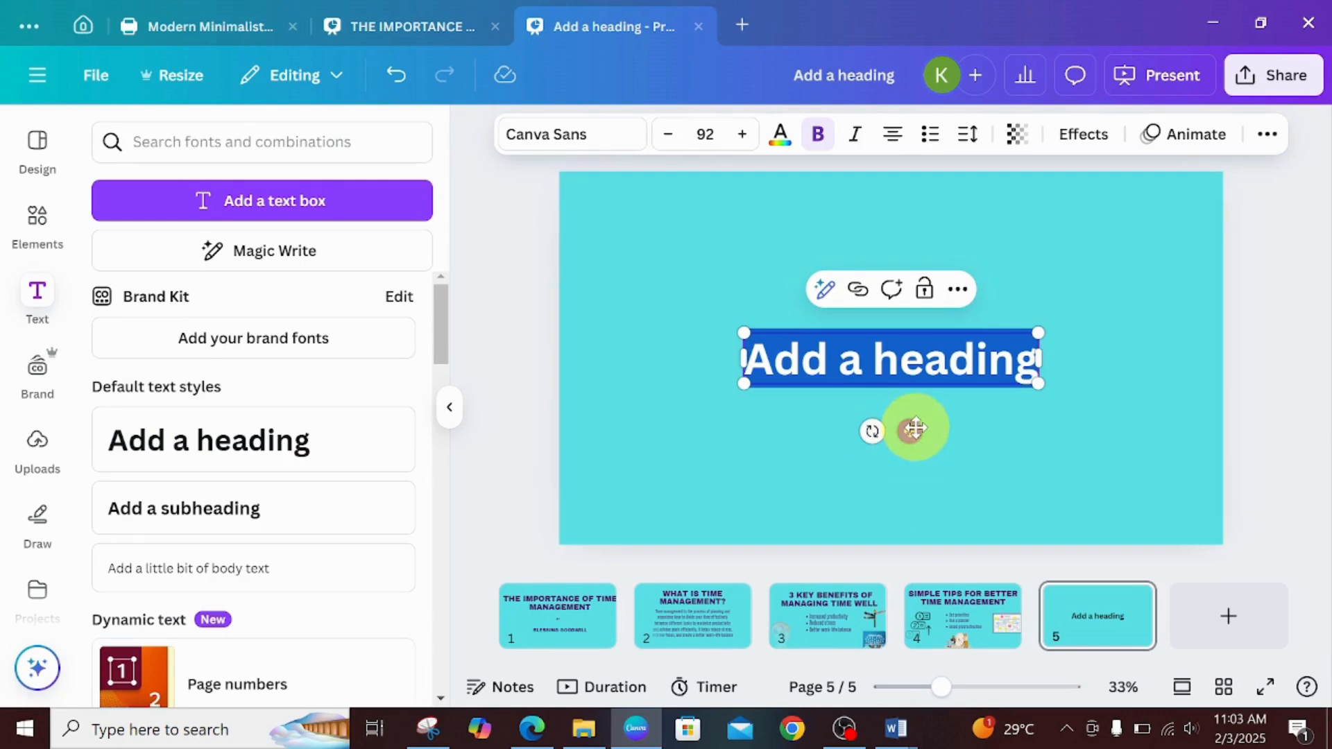
drag(915, 428, 916, 376)
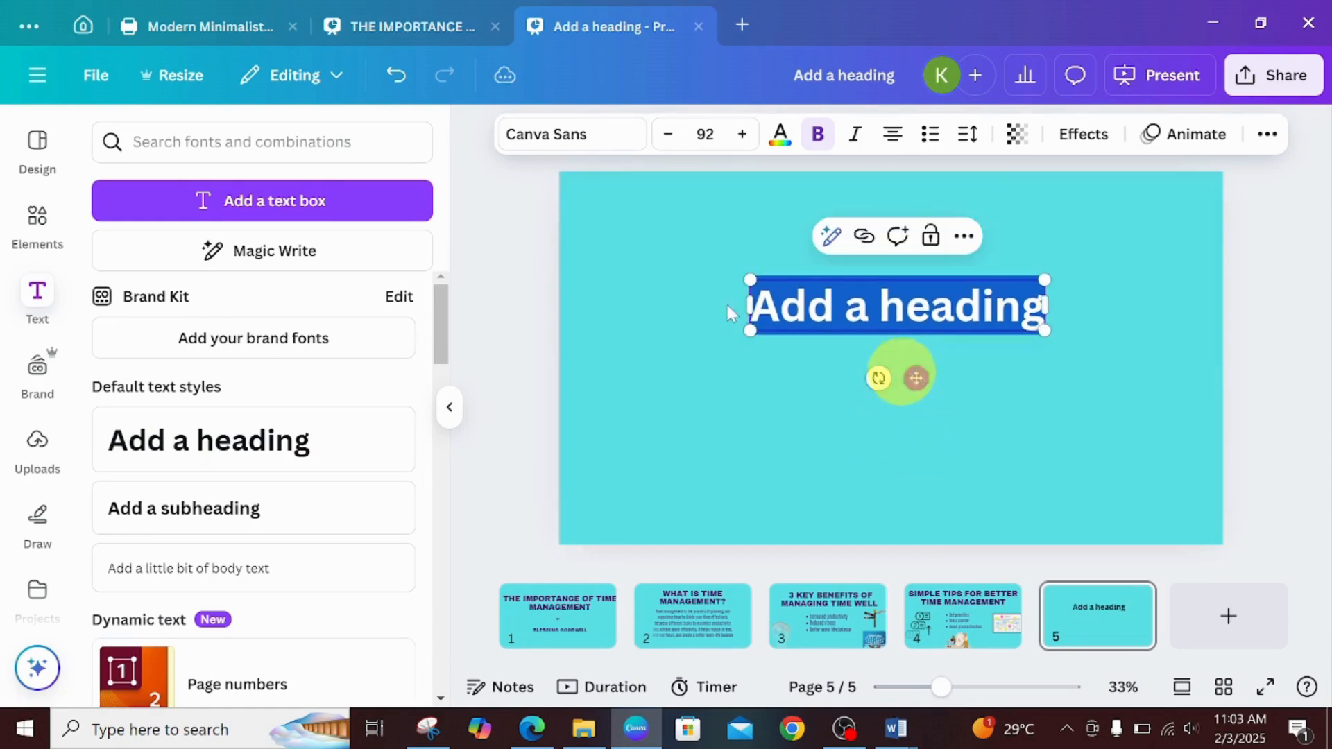
click(525, 149)
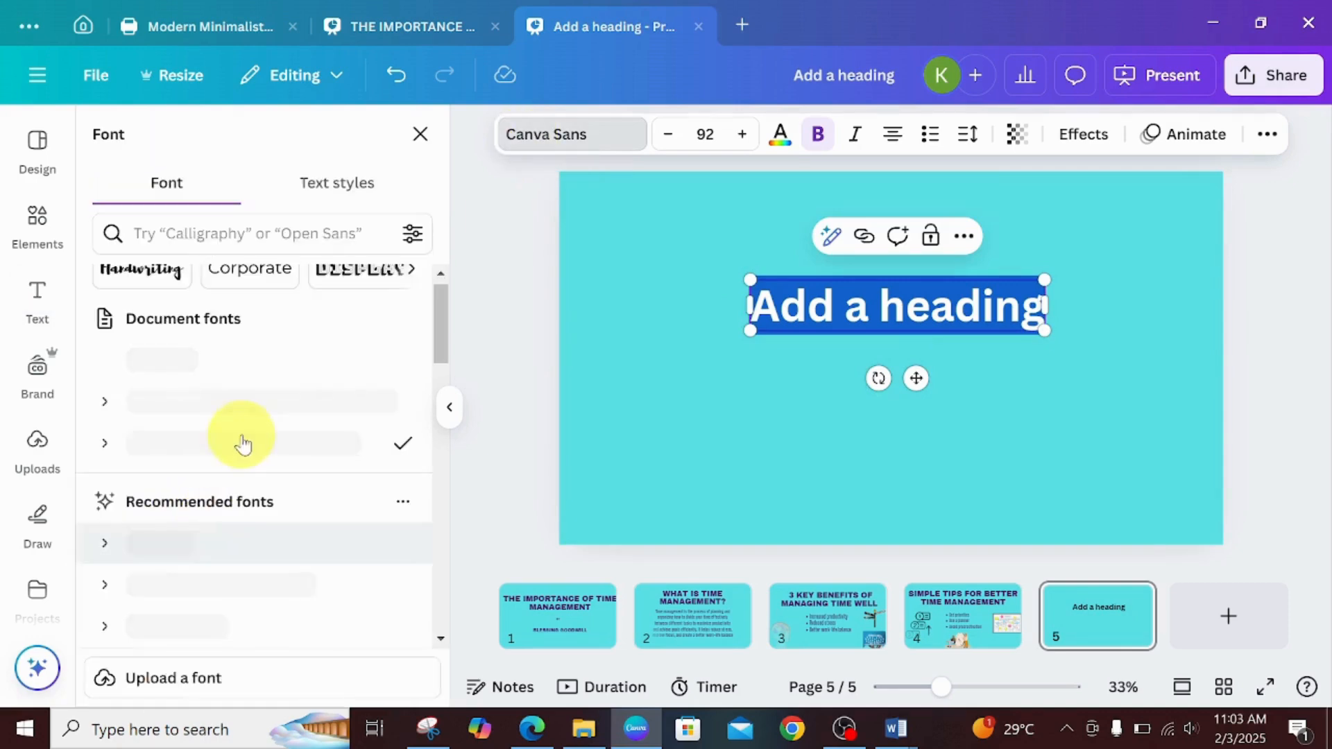
click(246, 360)
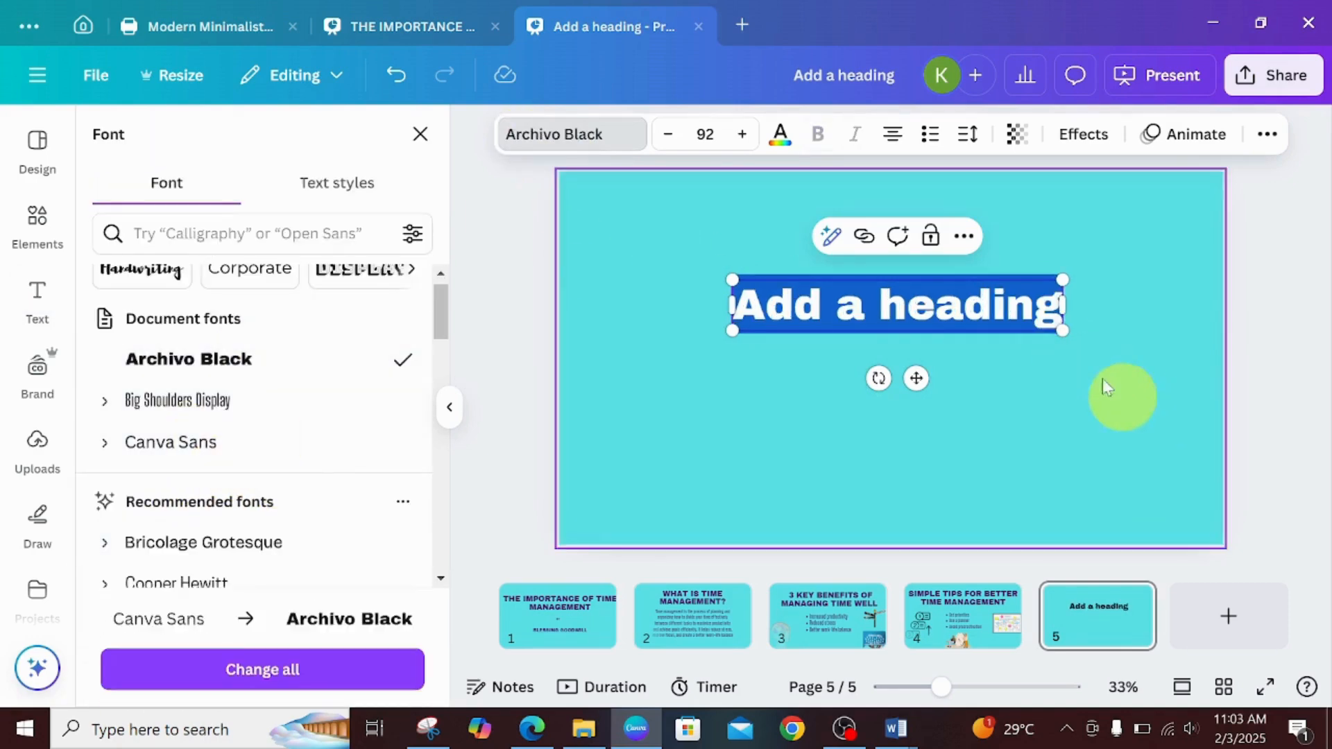
key(ctrl+v)
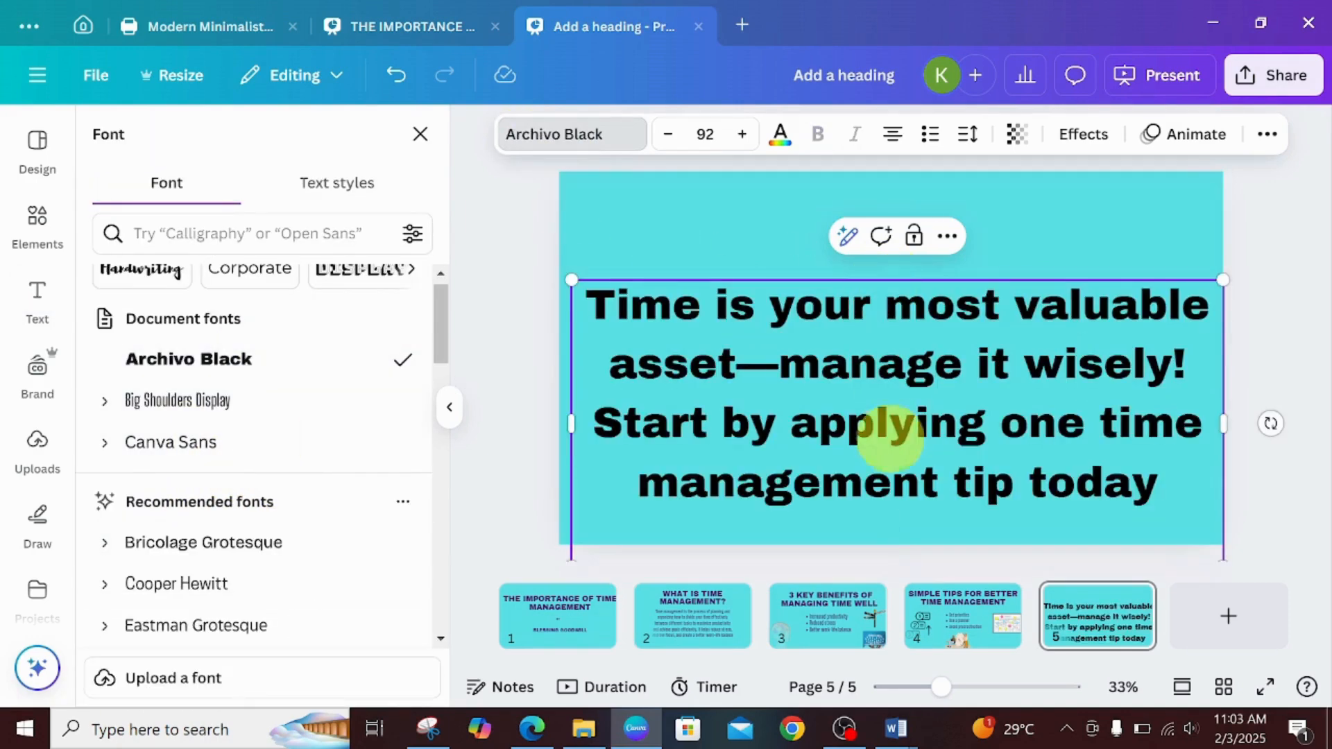
- Remove the trailing empty line from the page 5 text and move the text block up on the page
click(779, 138)
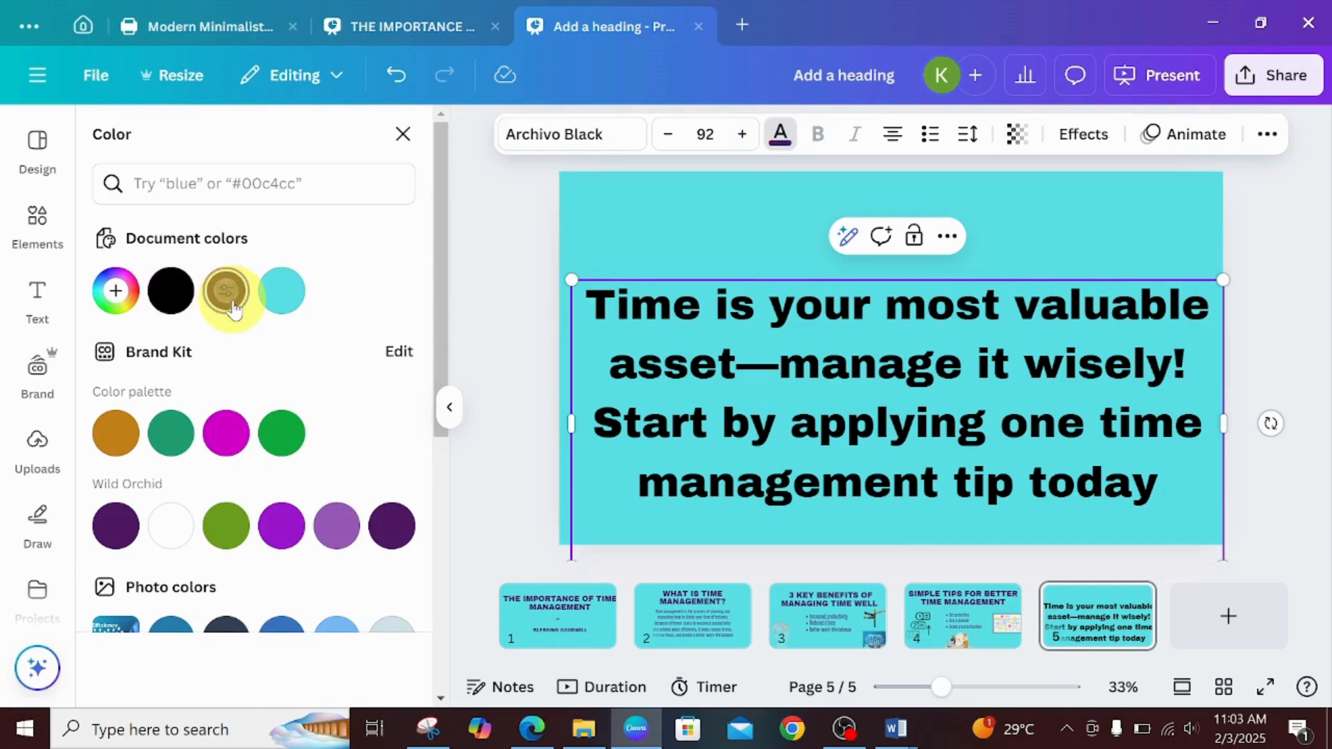
key(BackSpace)
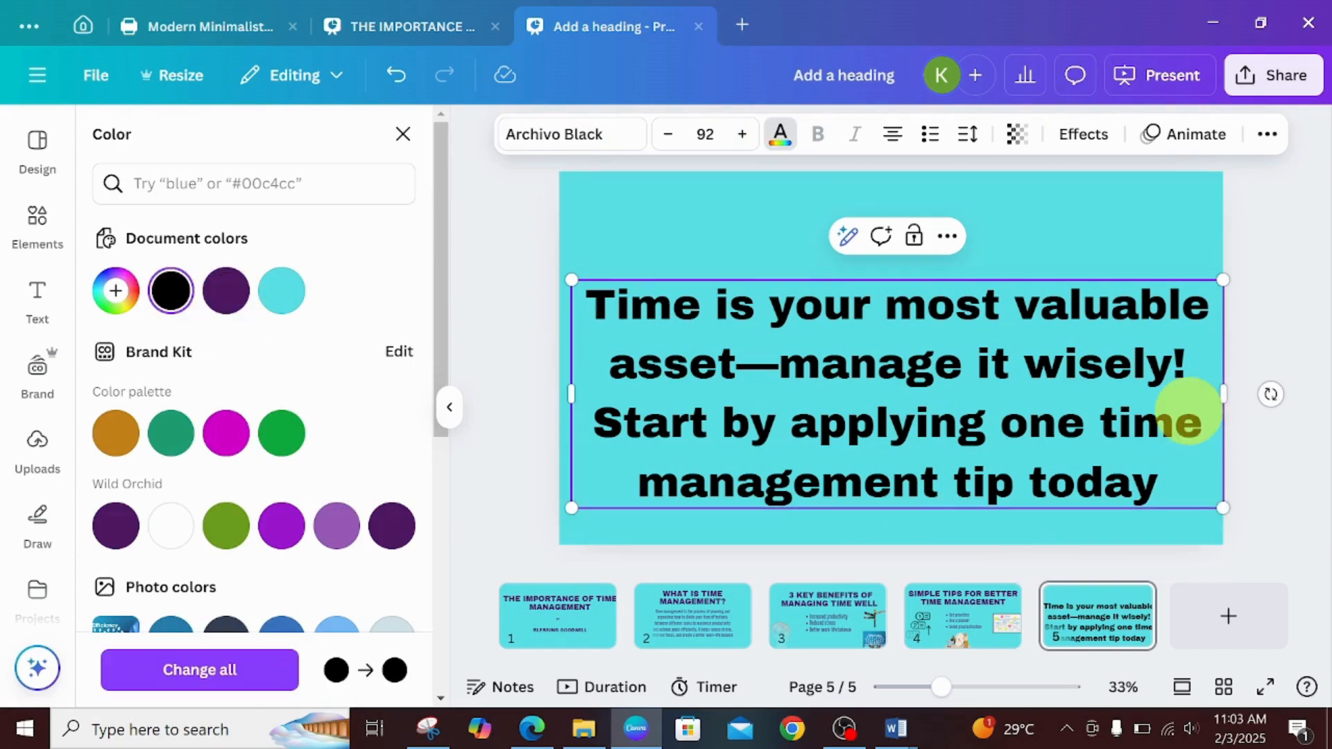
click(1156, 212)
click(1020, 423)
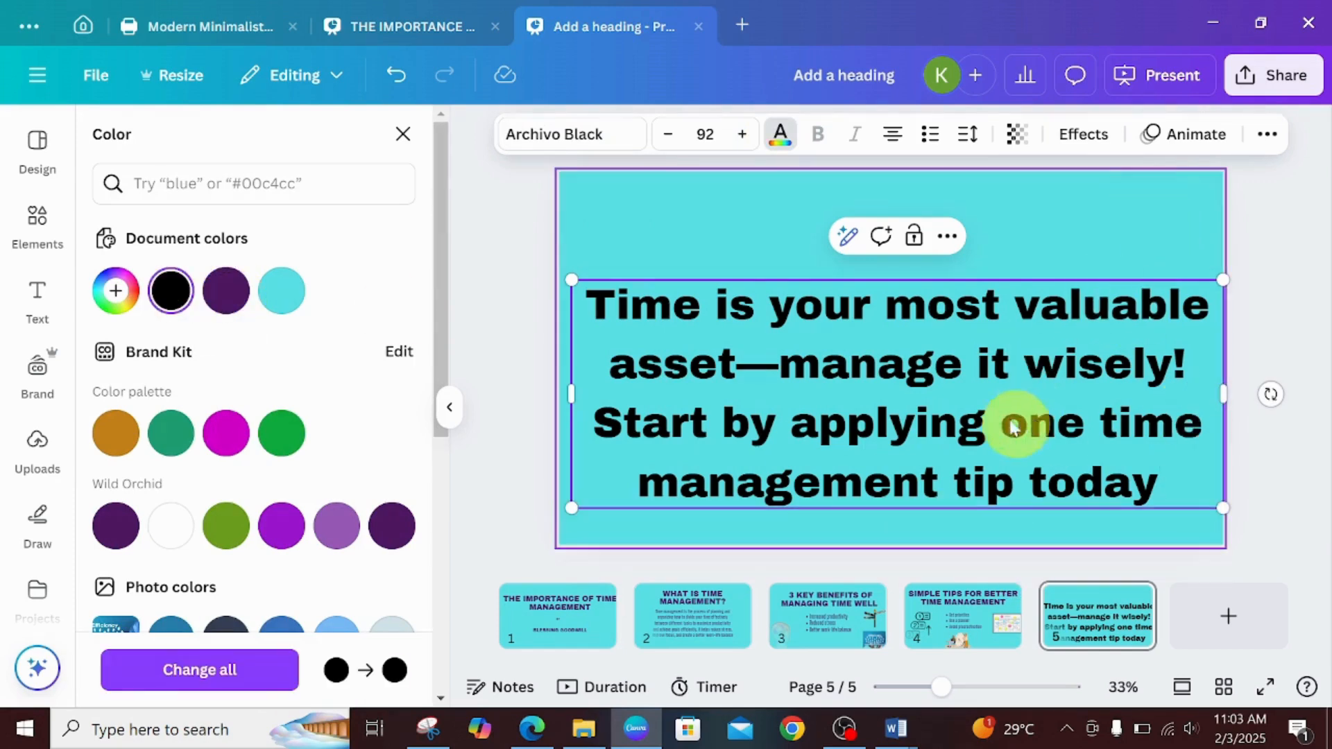
drag(996, 410, 990, 360)
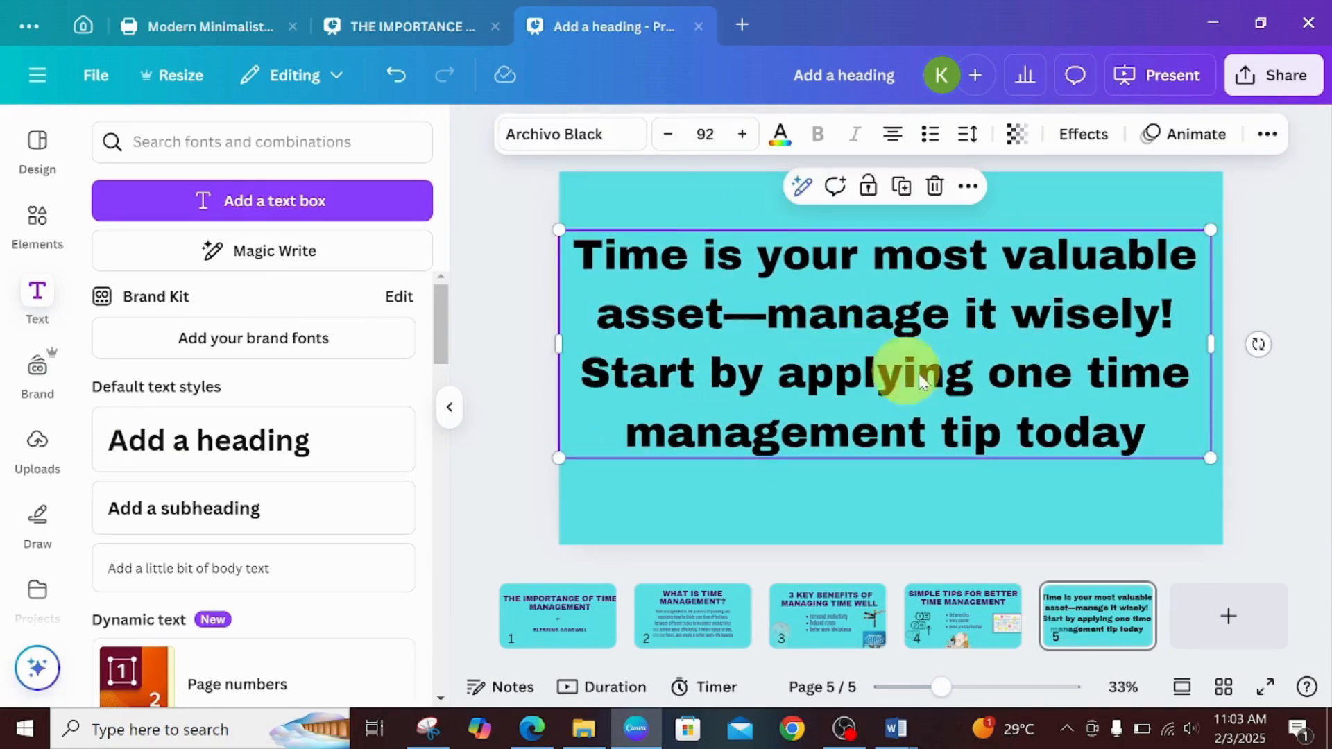
- Colour the page 5 text dark purple from the document colors and slightly reduce its line spacing
click(780, 138)
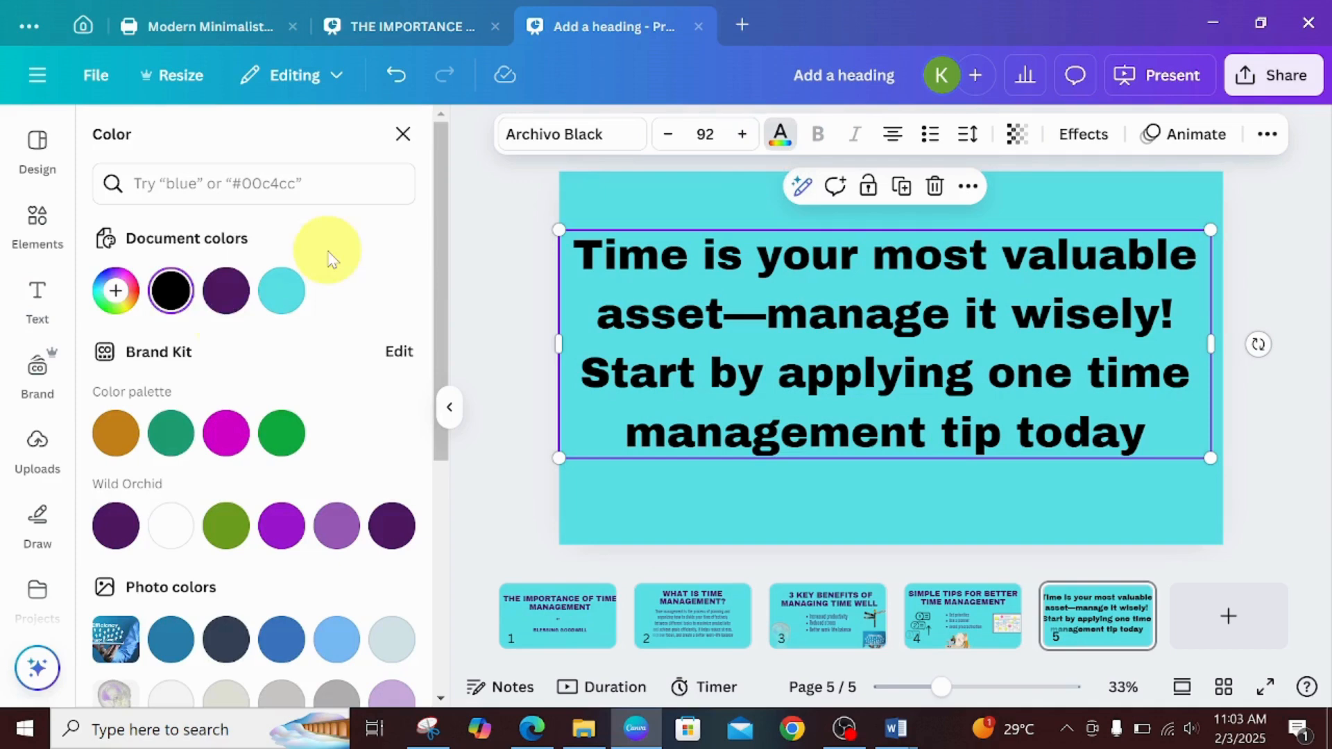
click(221, 299)
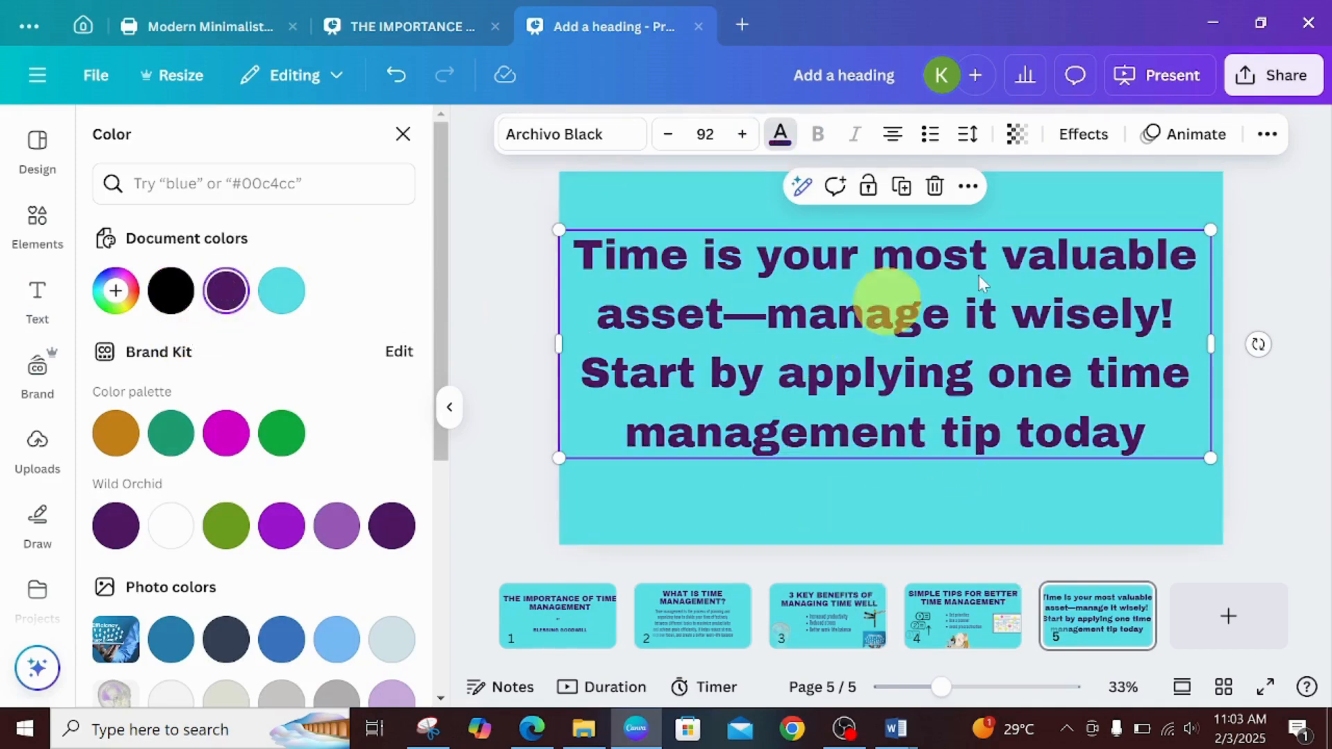
click(971, 136)
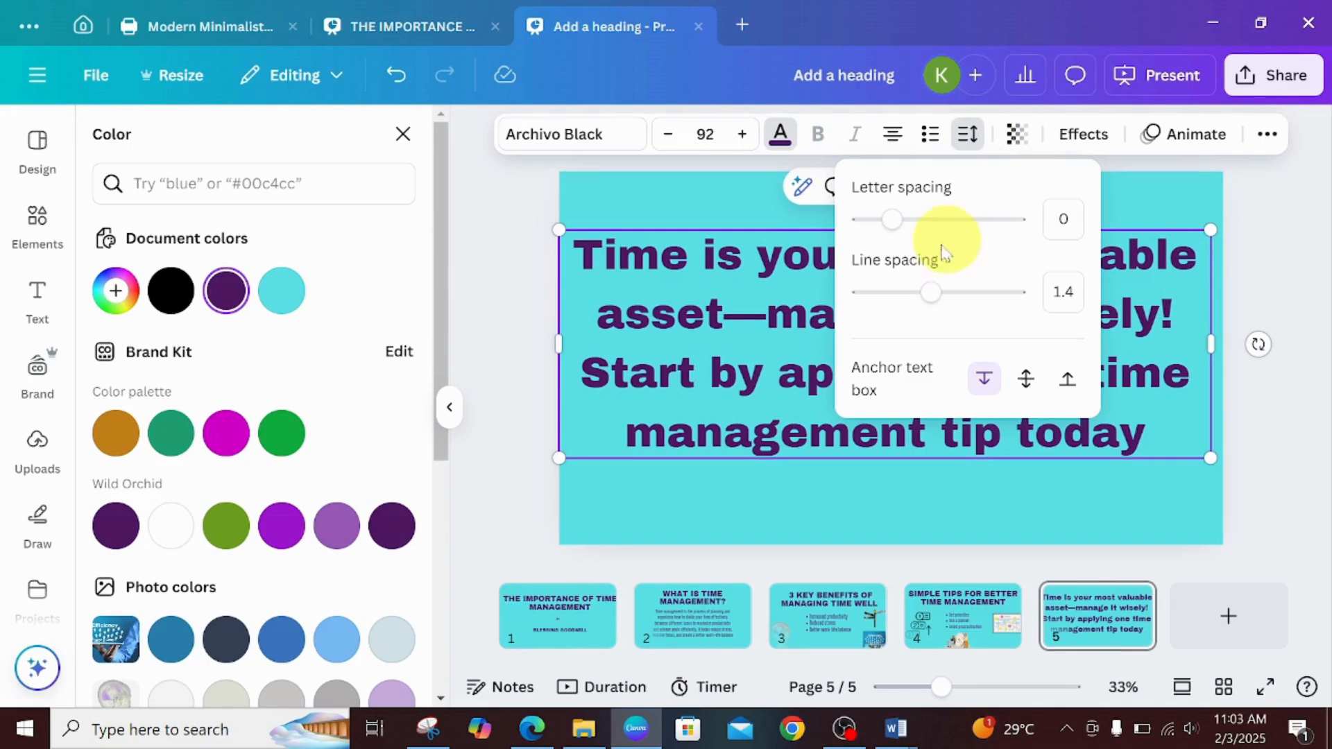
drag(923, 299, 917, 296)
click(923, 544)
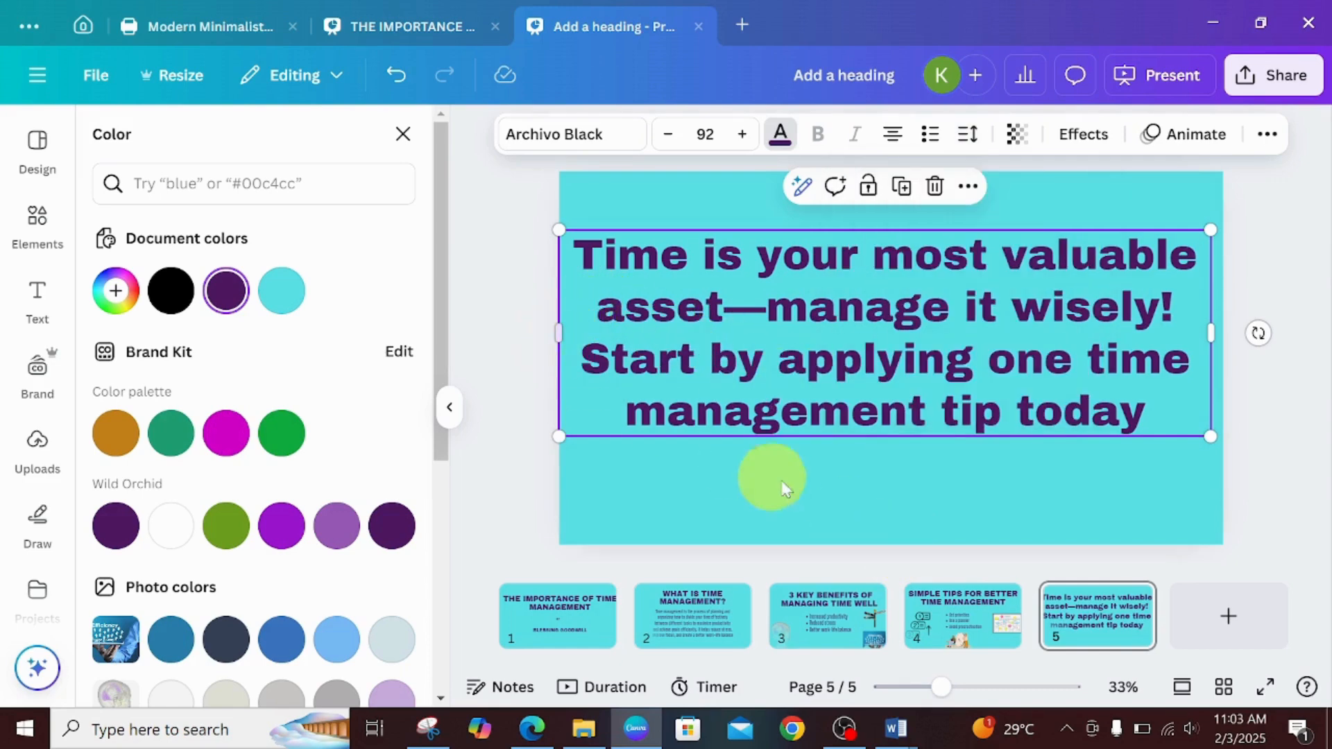
click(821, 495)
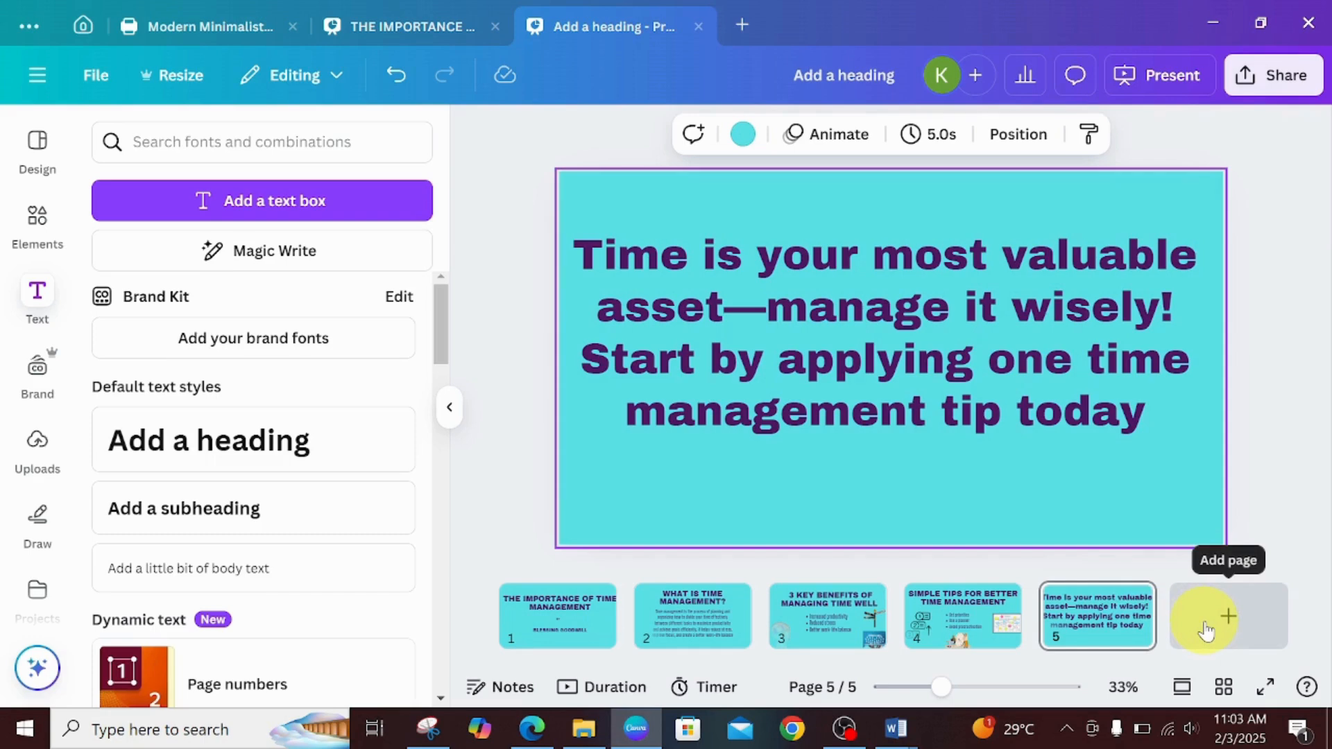
- Add page 6 and place a heading on it in the Archivo Black font
click(1228, 617)
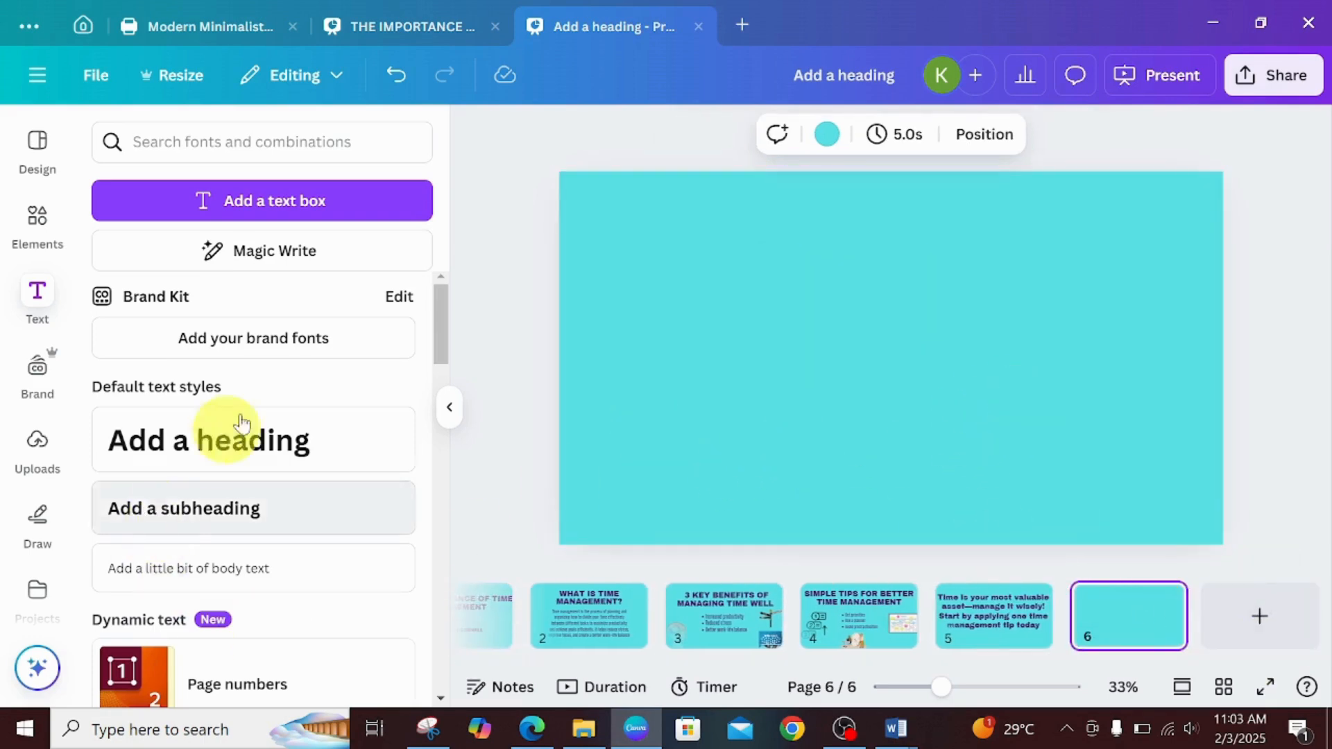
click(236, 450)
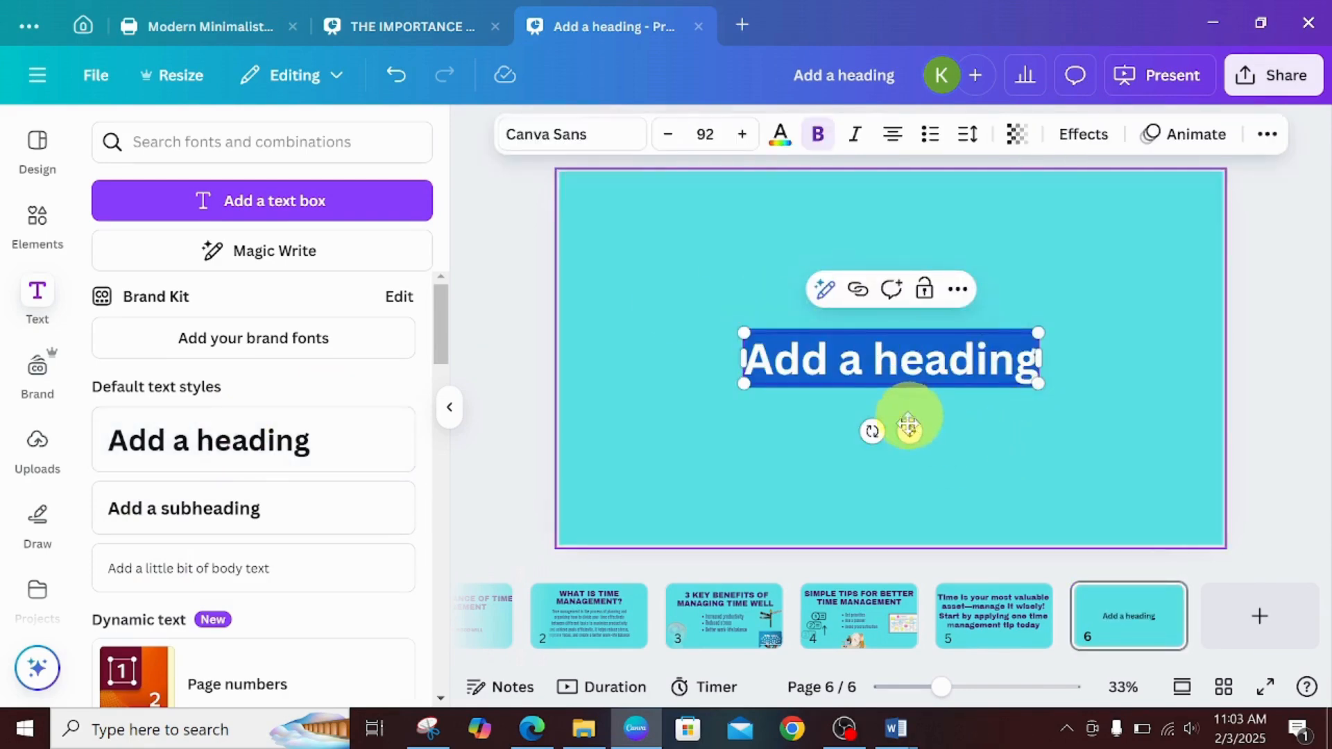
click(564, 147)
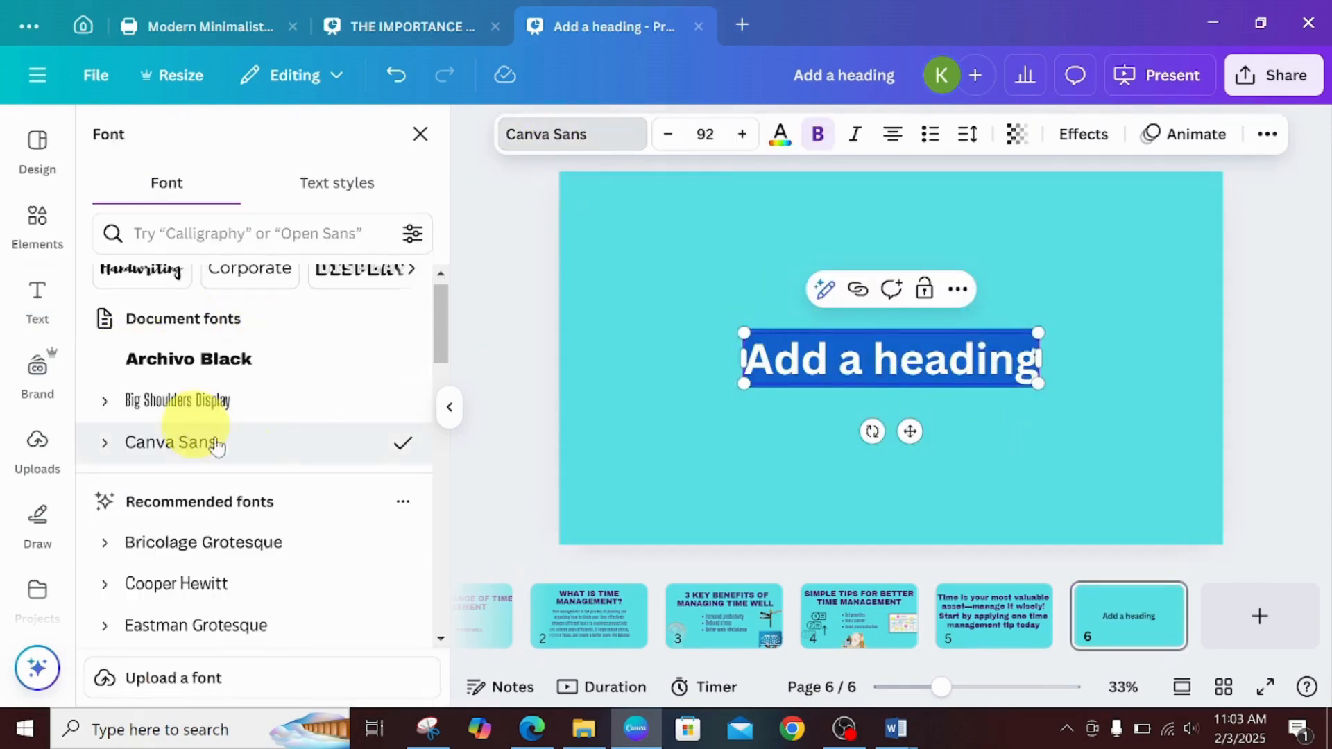
click(272, 369)
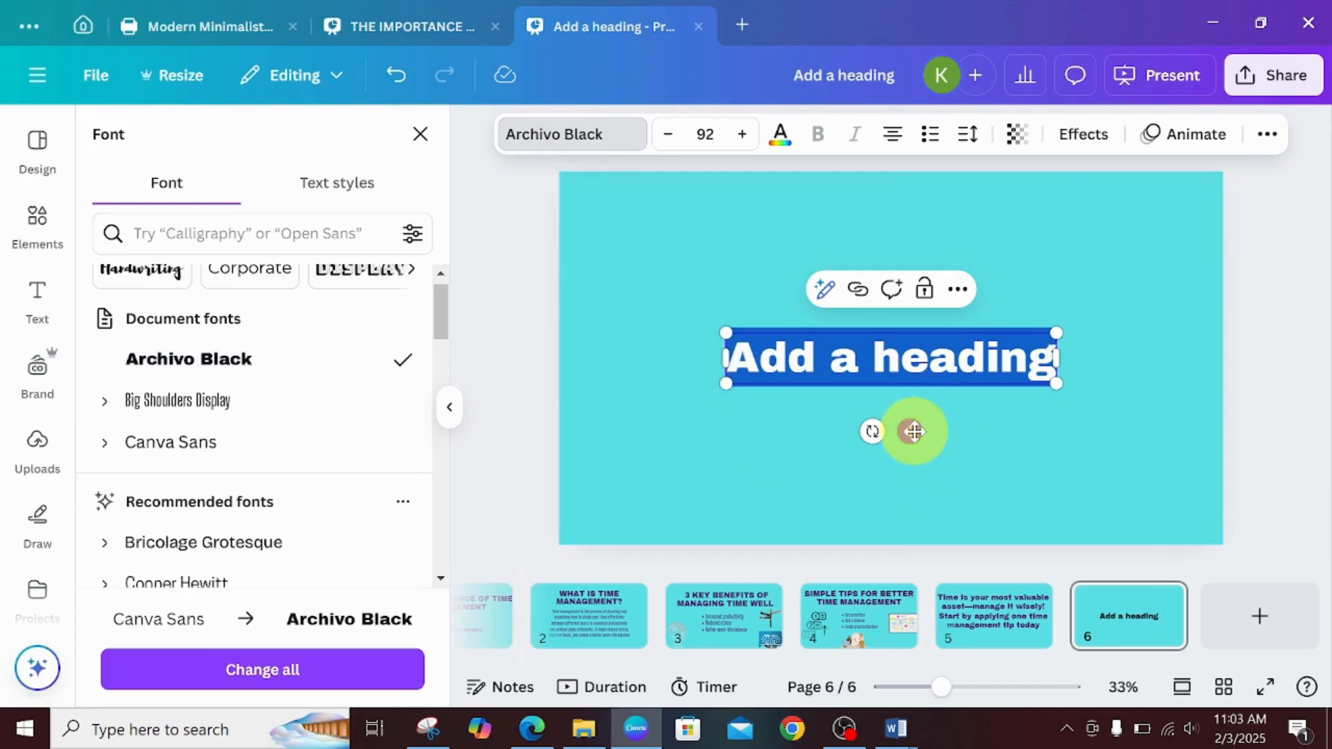
- Raise the page 6 heading, enter "THANK YOU!" as its text and enlarge it to font size 192 across the page
drag(914, 432, 896, 387)
text(T)
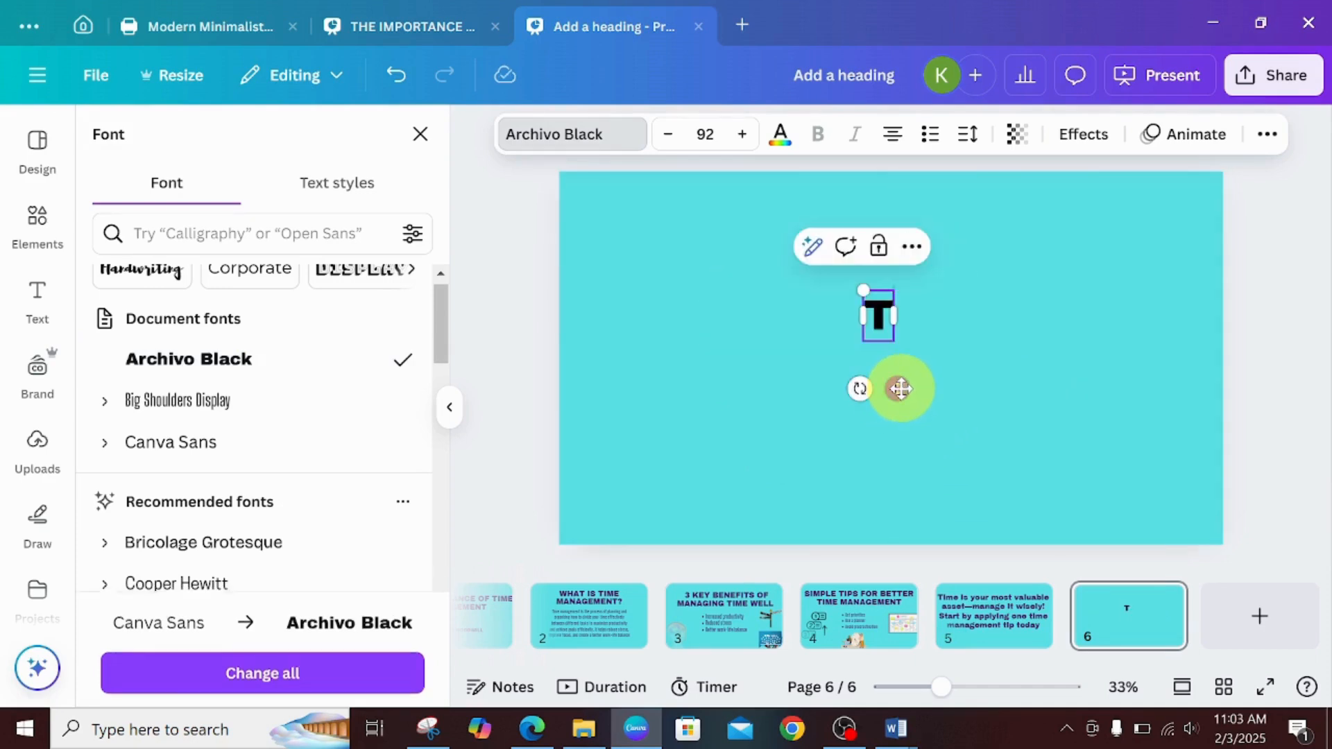
text(HANK YOU)
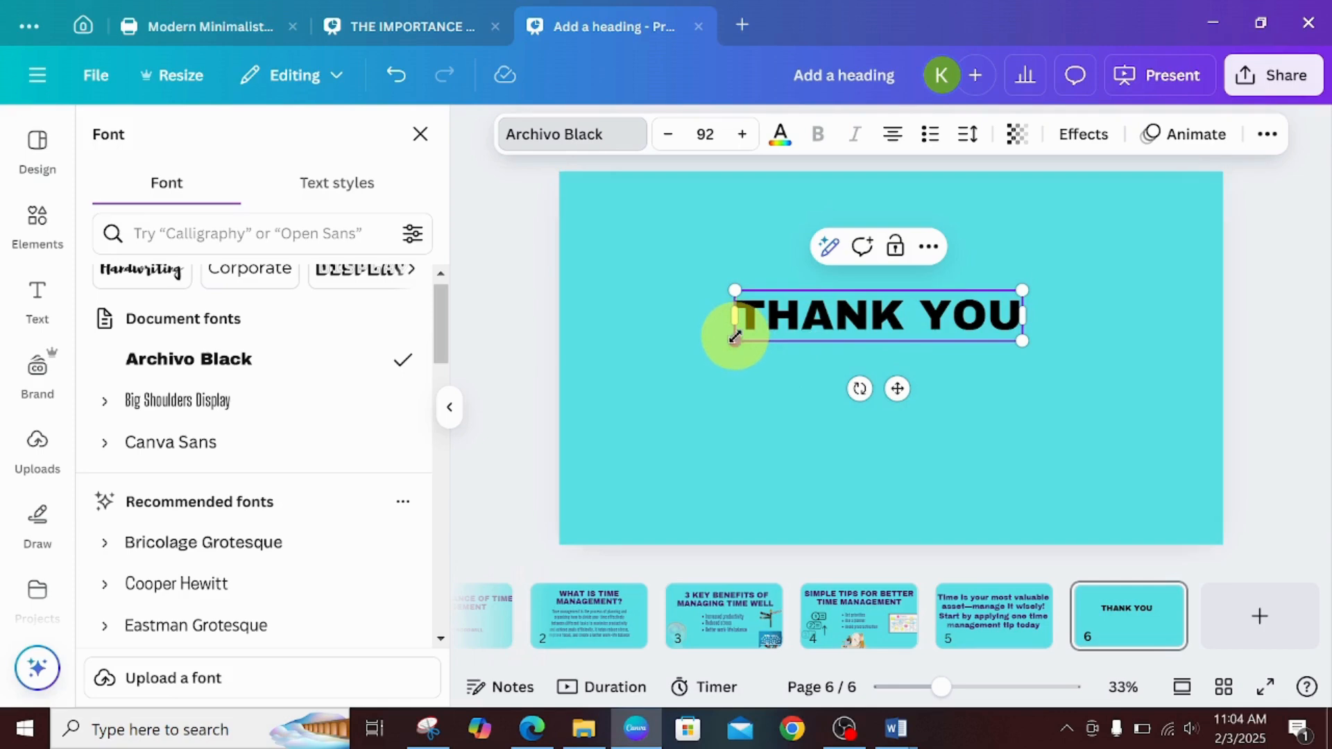
drag(735, 338, 604, 461)
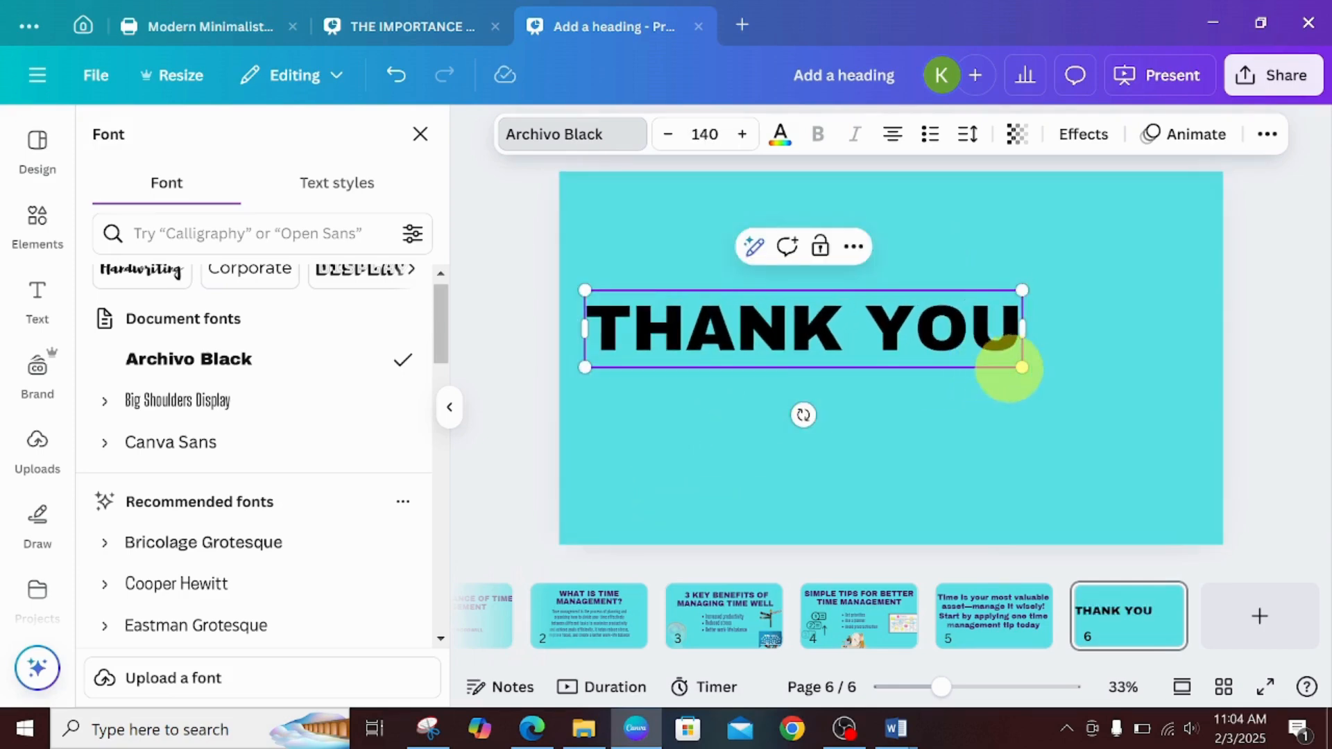
drag(1022, 367, 1182, 429)
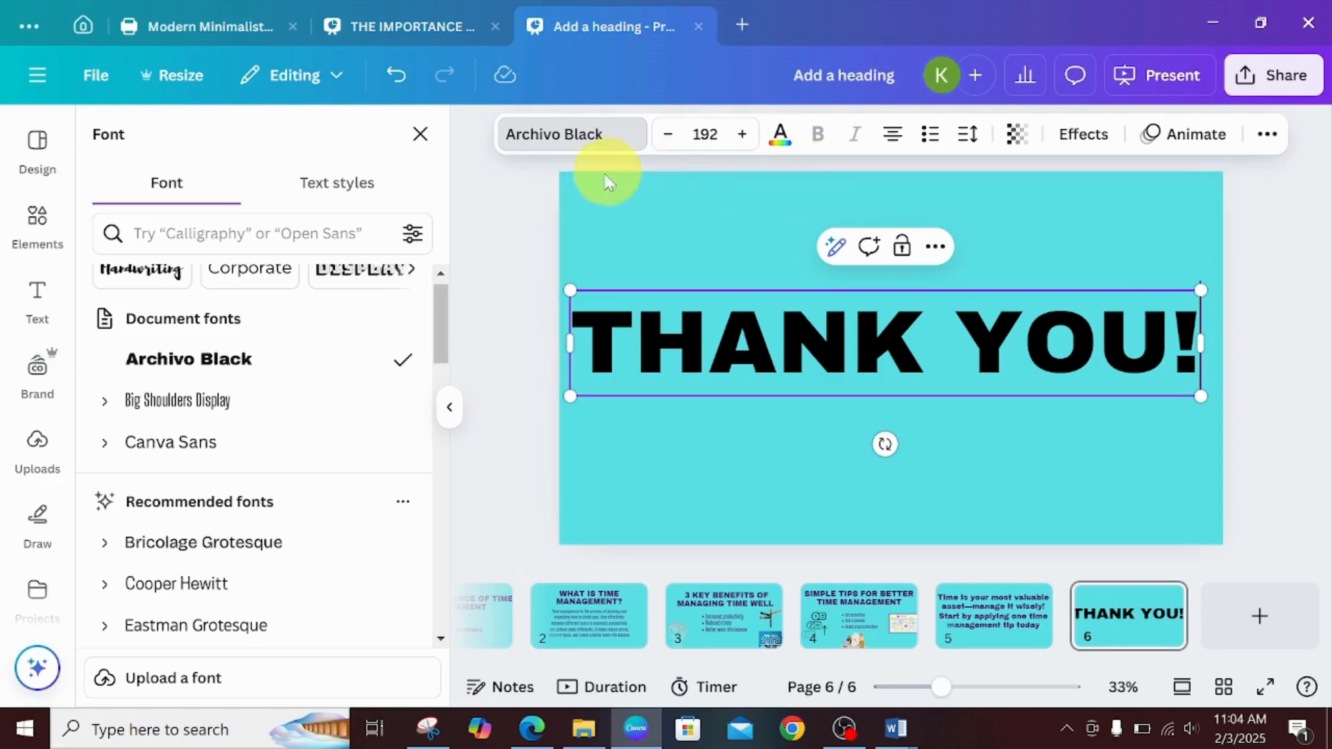
- Colour the "THANK YOU!" heading dark purple from the document colors
click(780, 136)
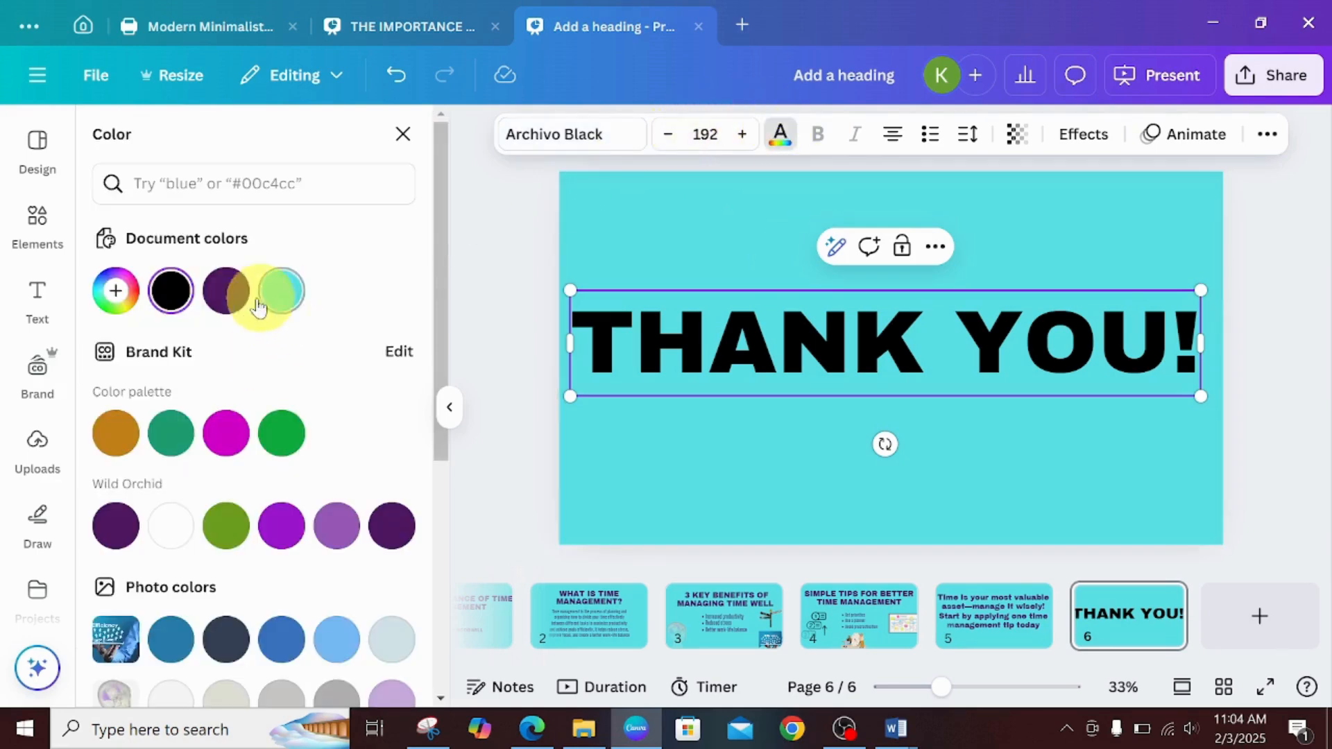
click(225, 291)
click(199, 693)
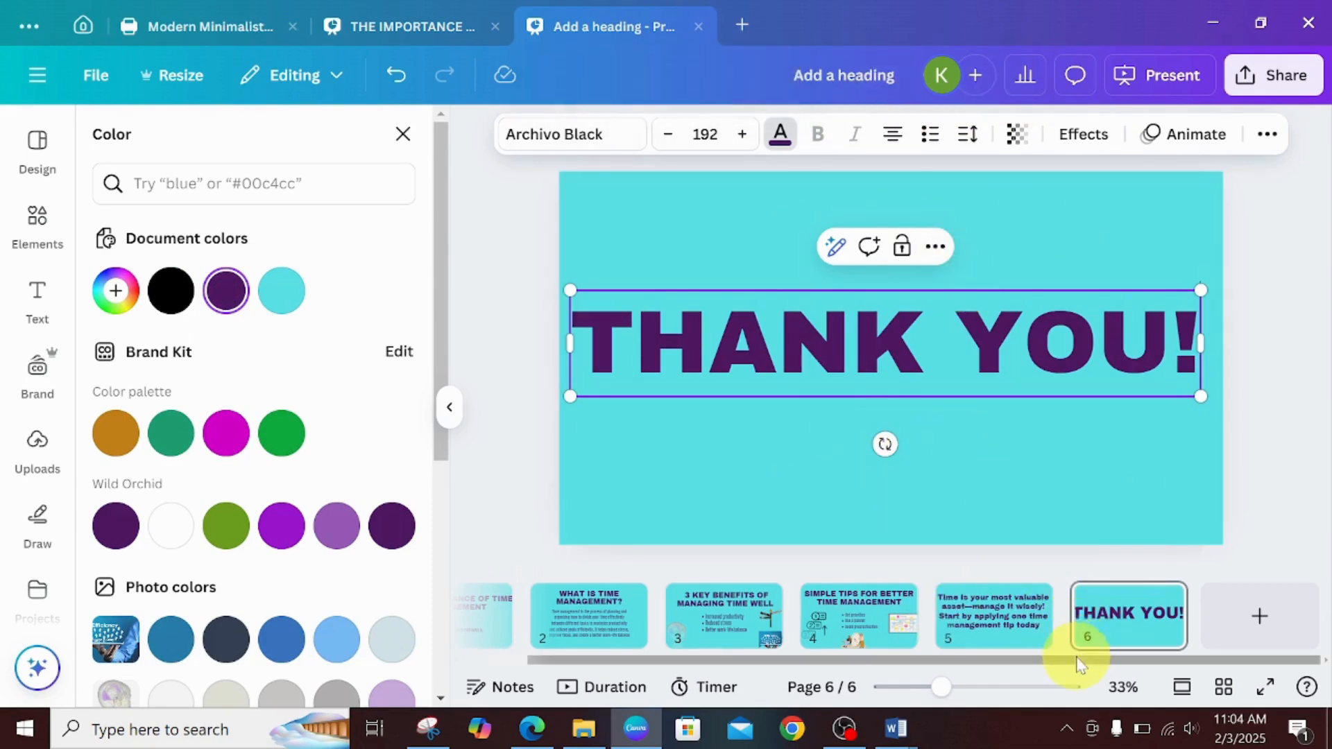
- Add a Line Wipe transition between pages 1 and 2 and set its duration to 0.9 seconds
drag(1076, 657, 714, 667)
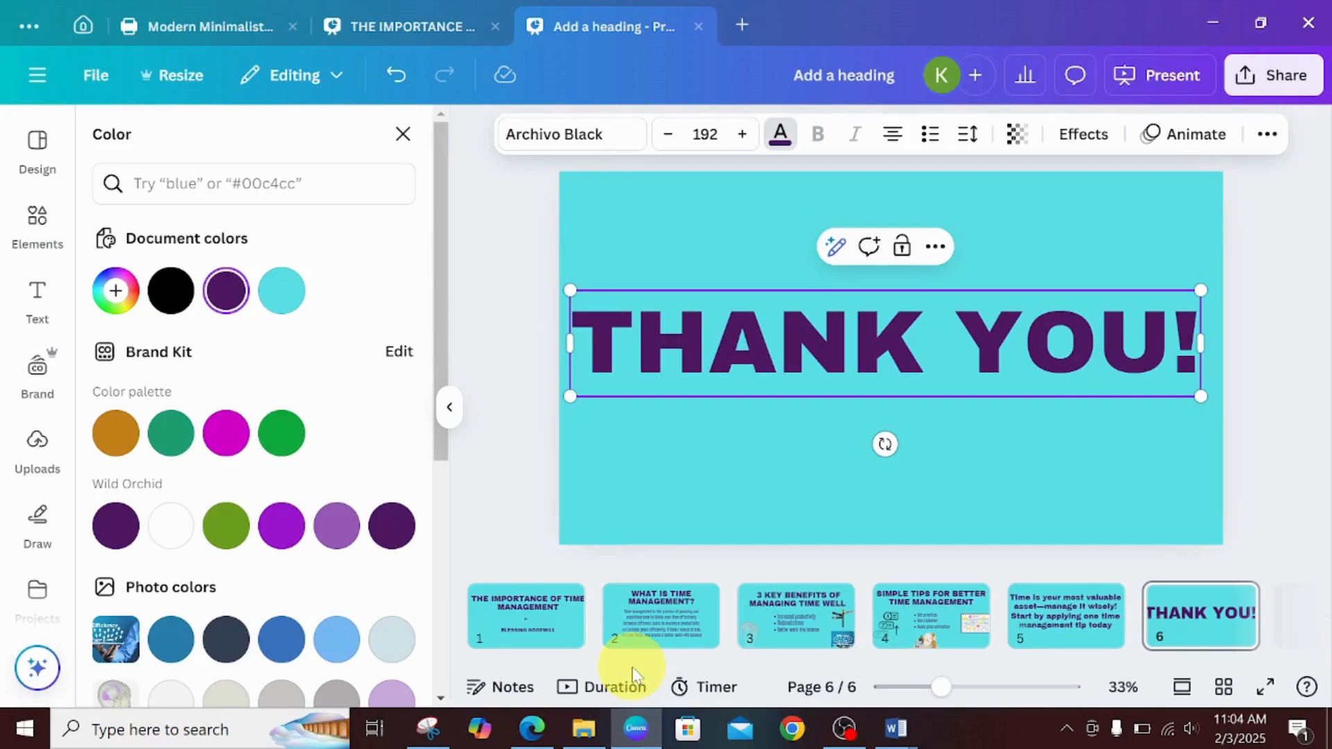
mouse_move(566, 635)
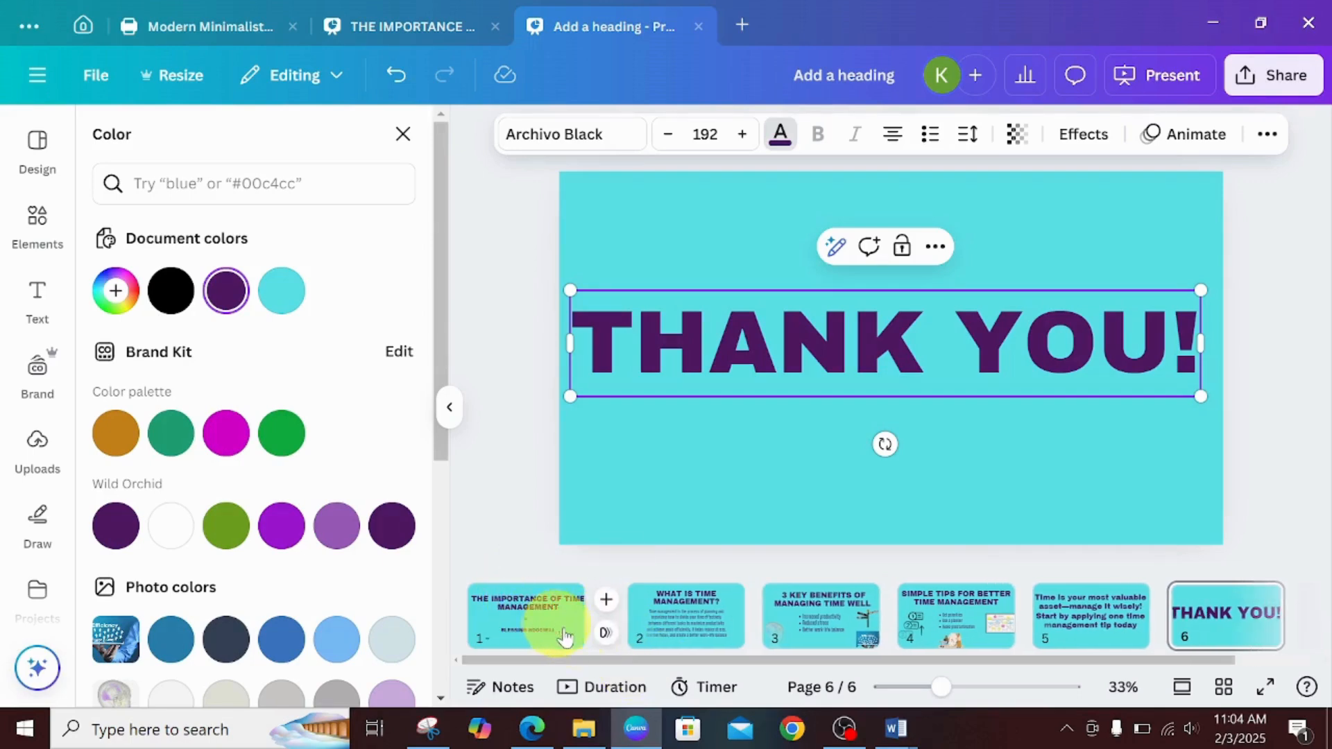
click(605, 633)
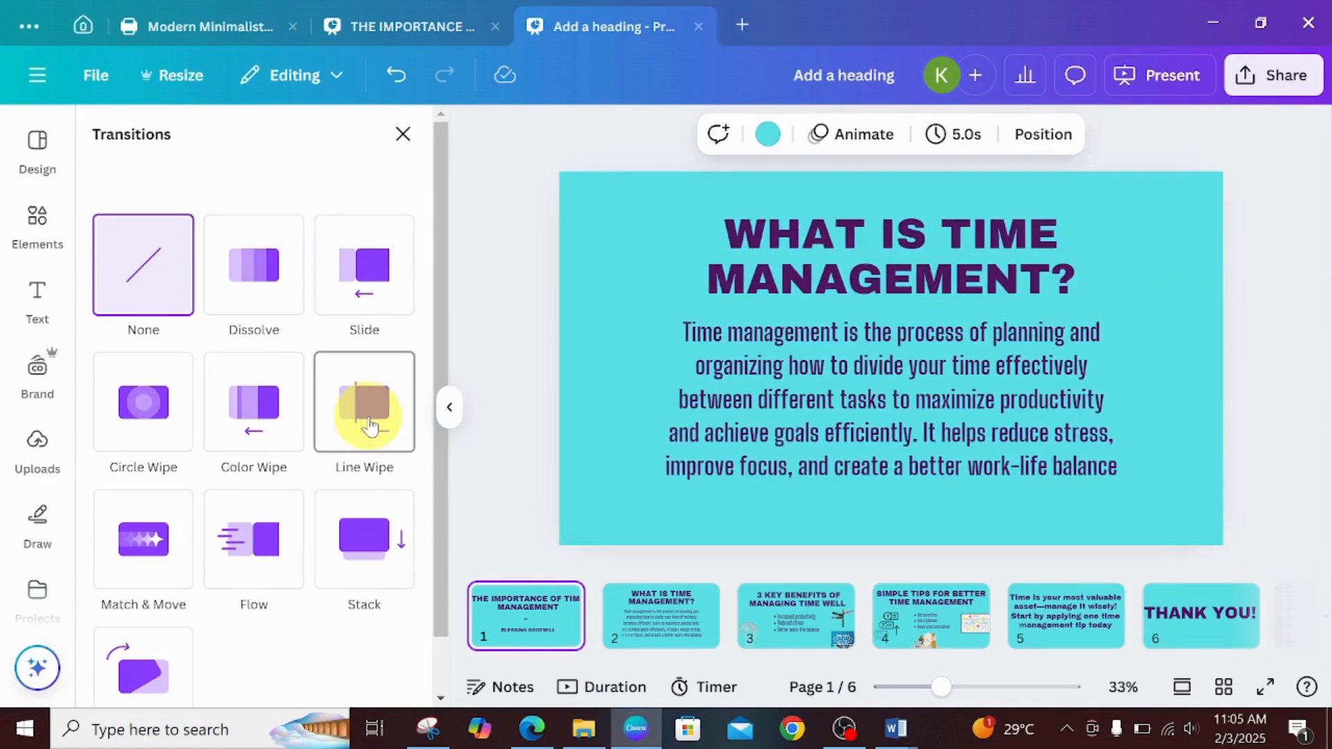
click(381, 417)
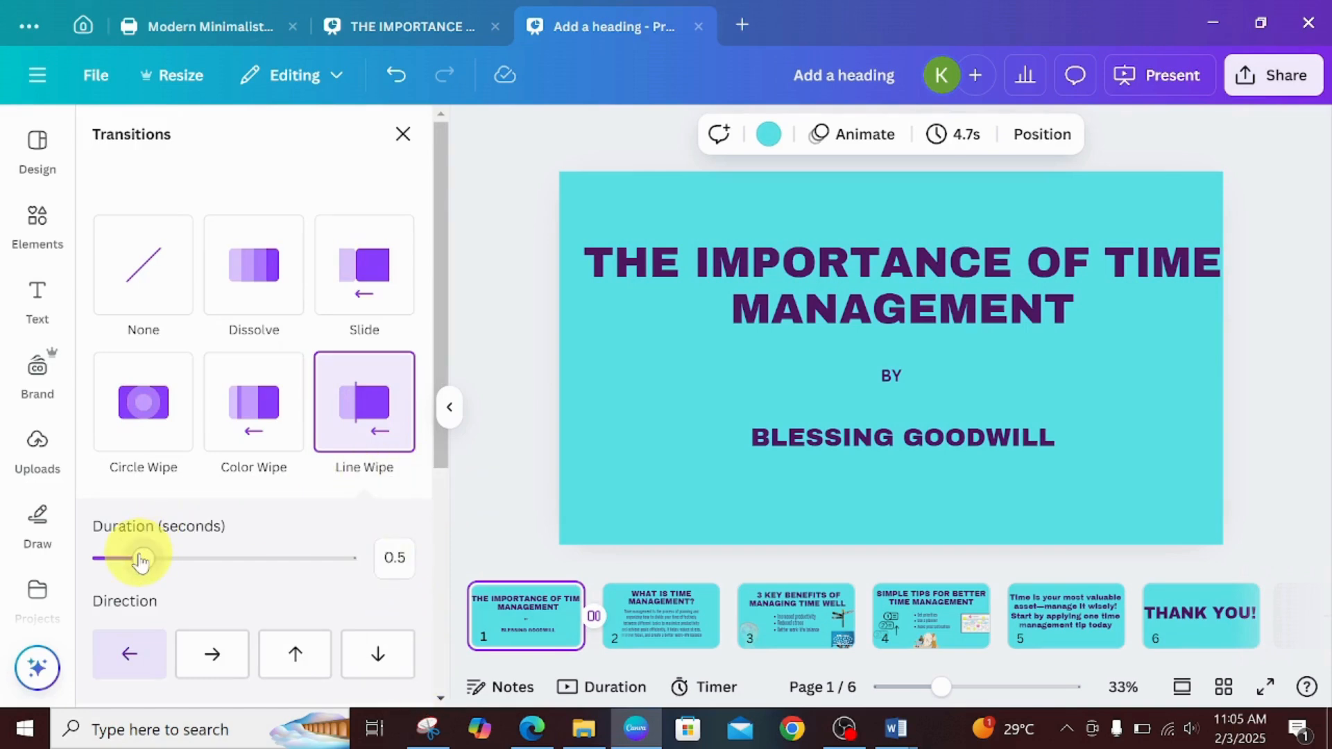
drag(141, 560, 188, 557)
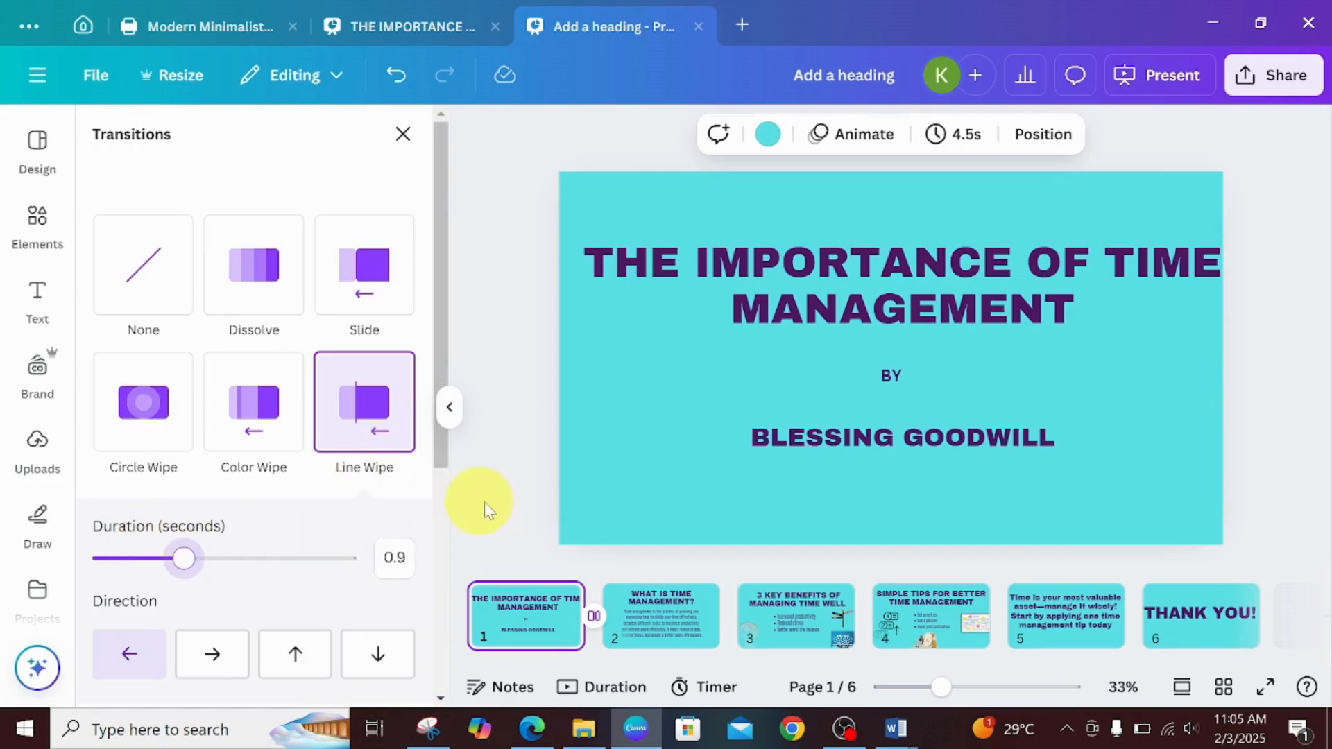